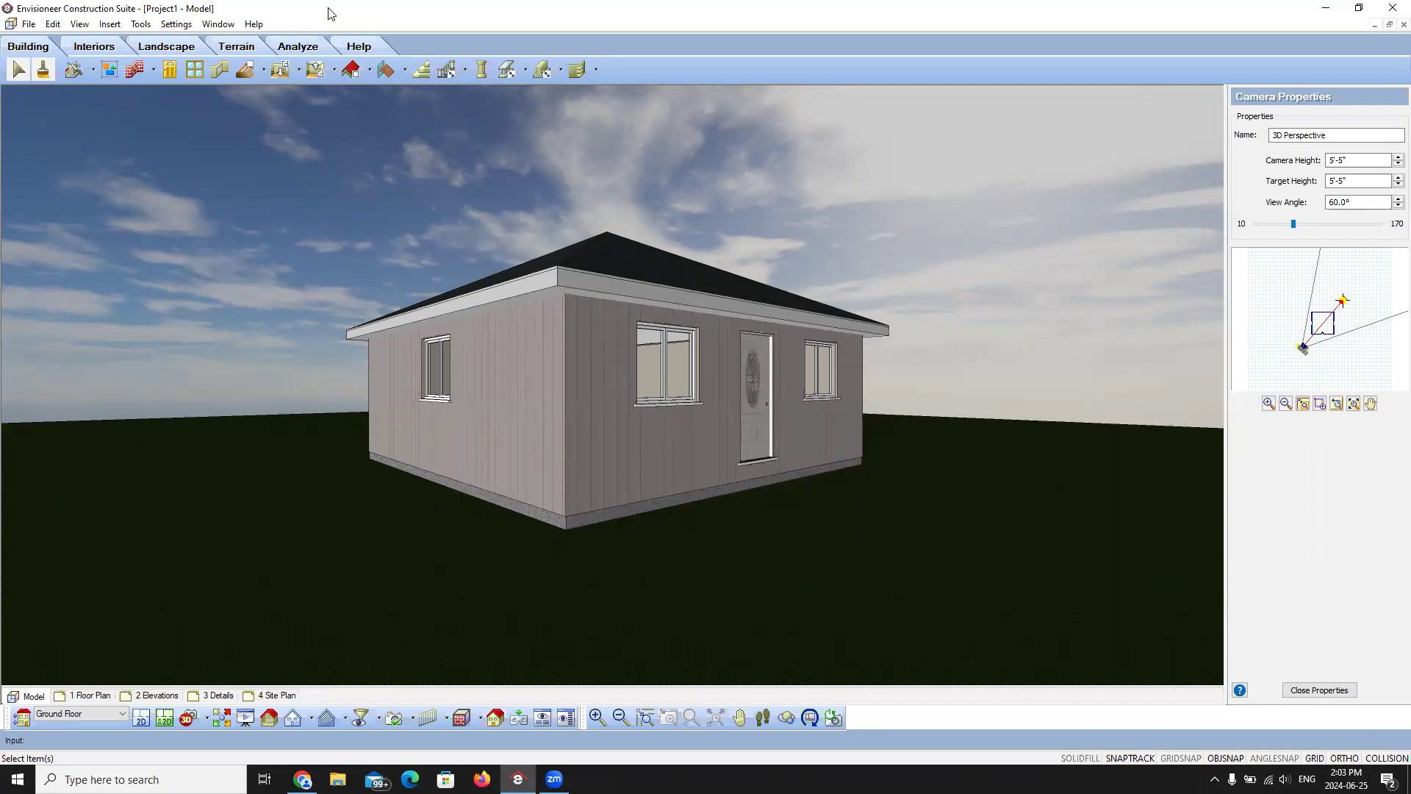
Step: Switch to Chrome and search Google for "board n batten robins egg blue seamless texture"
click(303, 779)
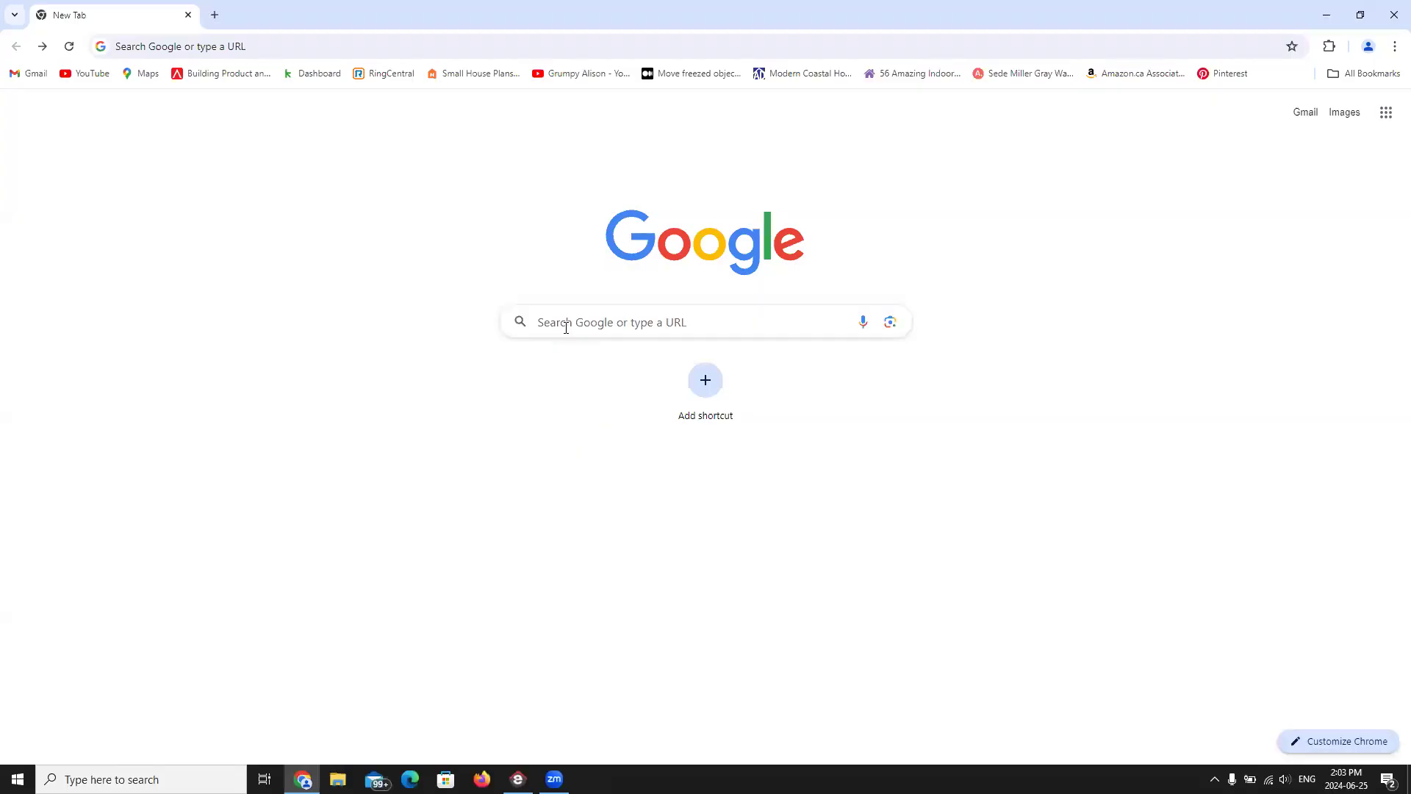
click(565, 327)
text(board n batten seamless l)
key(BackSpace)
text(texture)
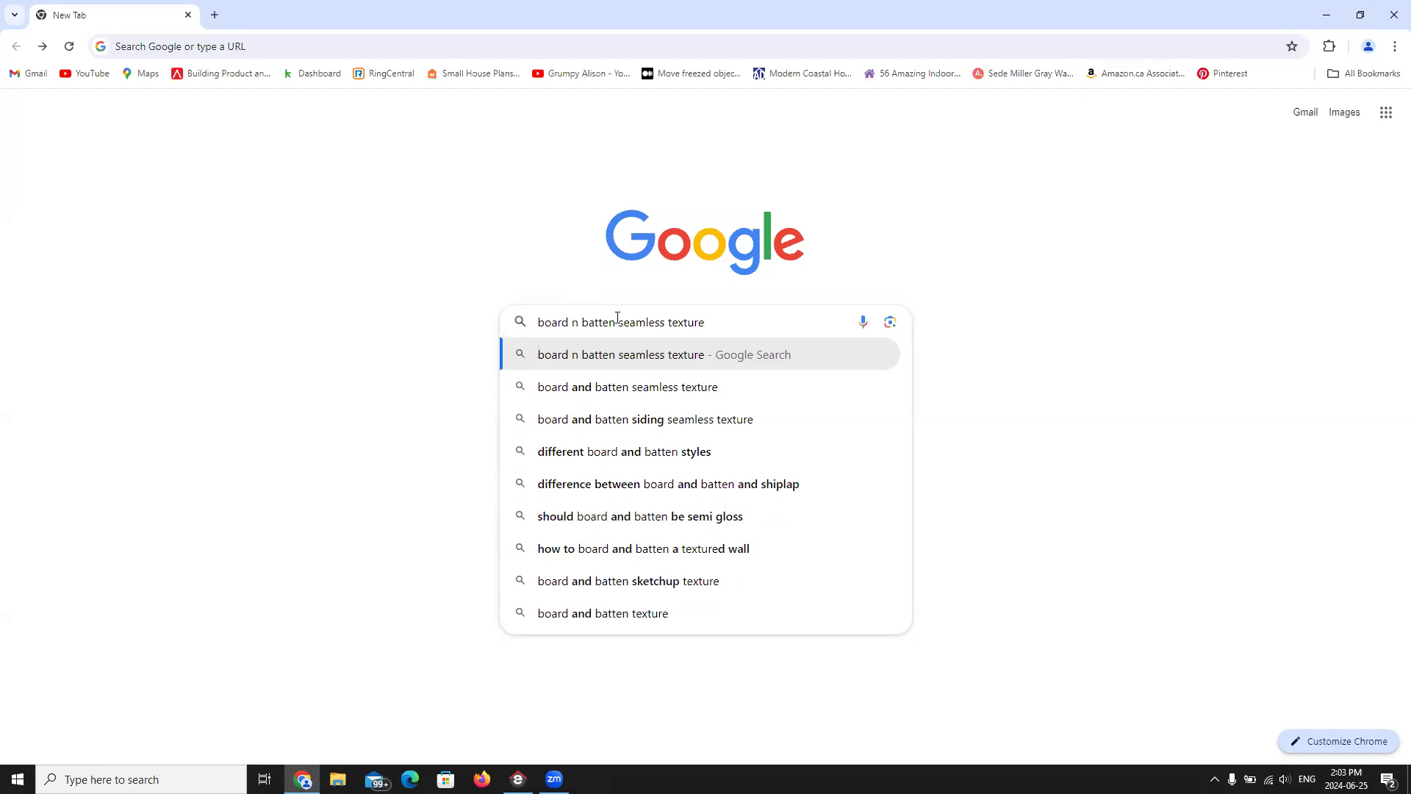
text(ro)
text(s egg blu)
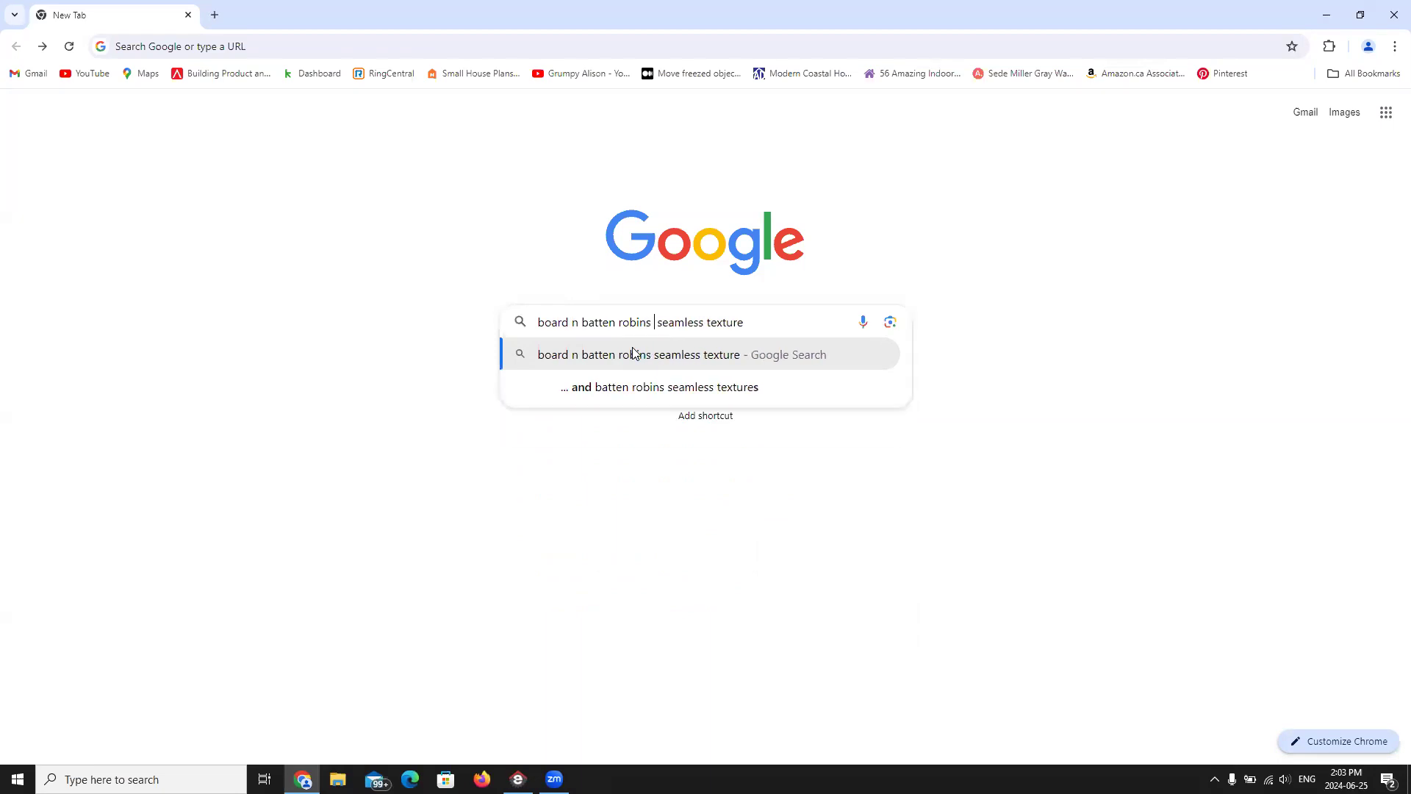
text(e)
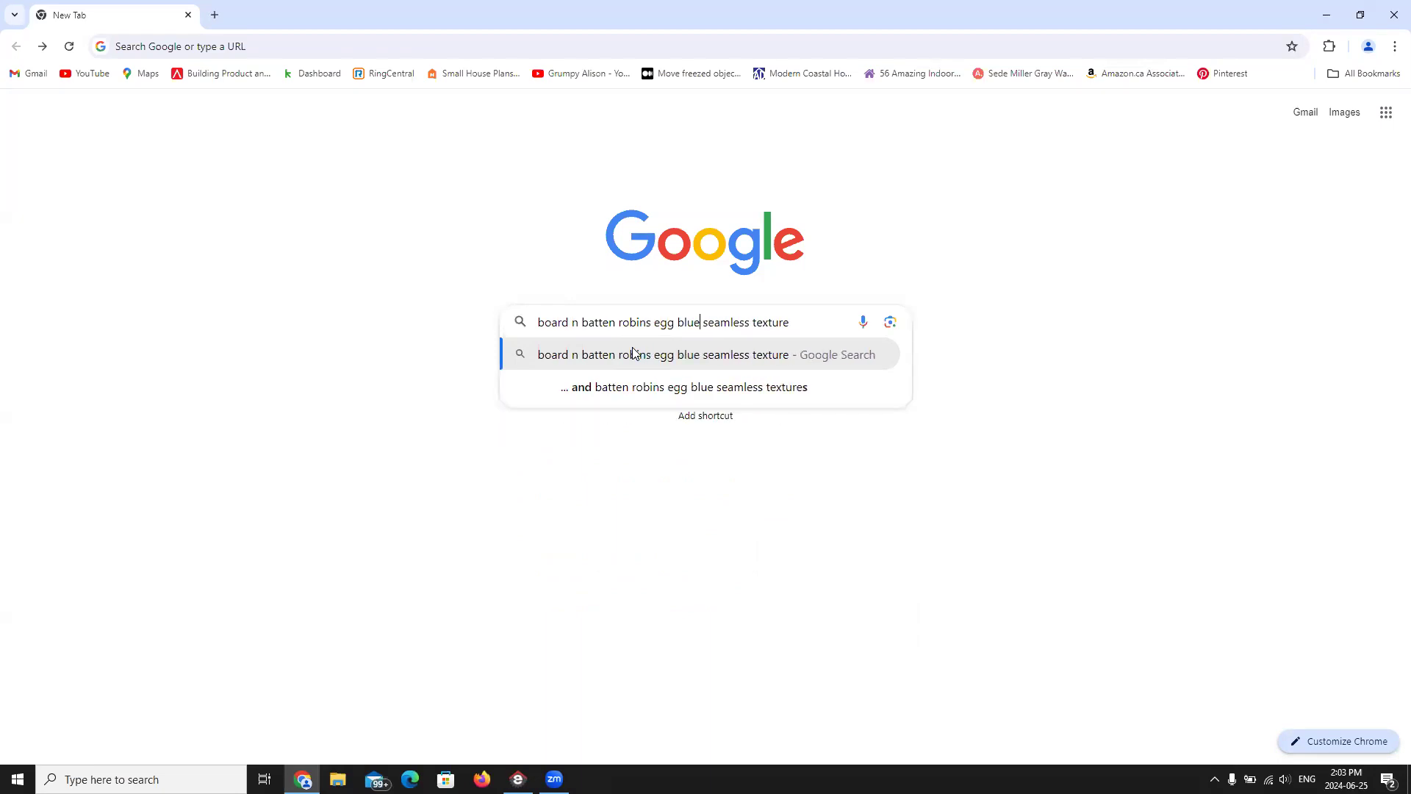
key(Return)
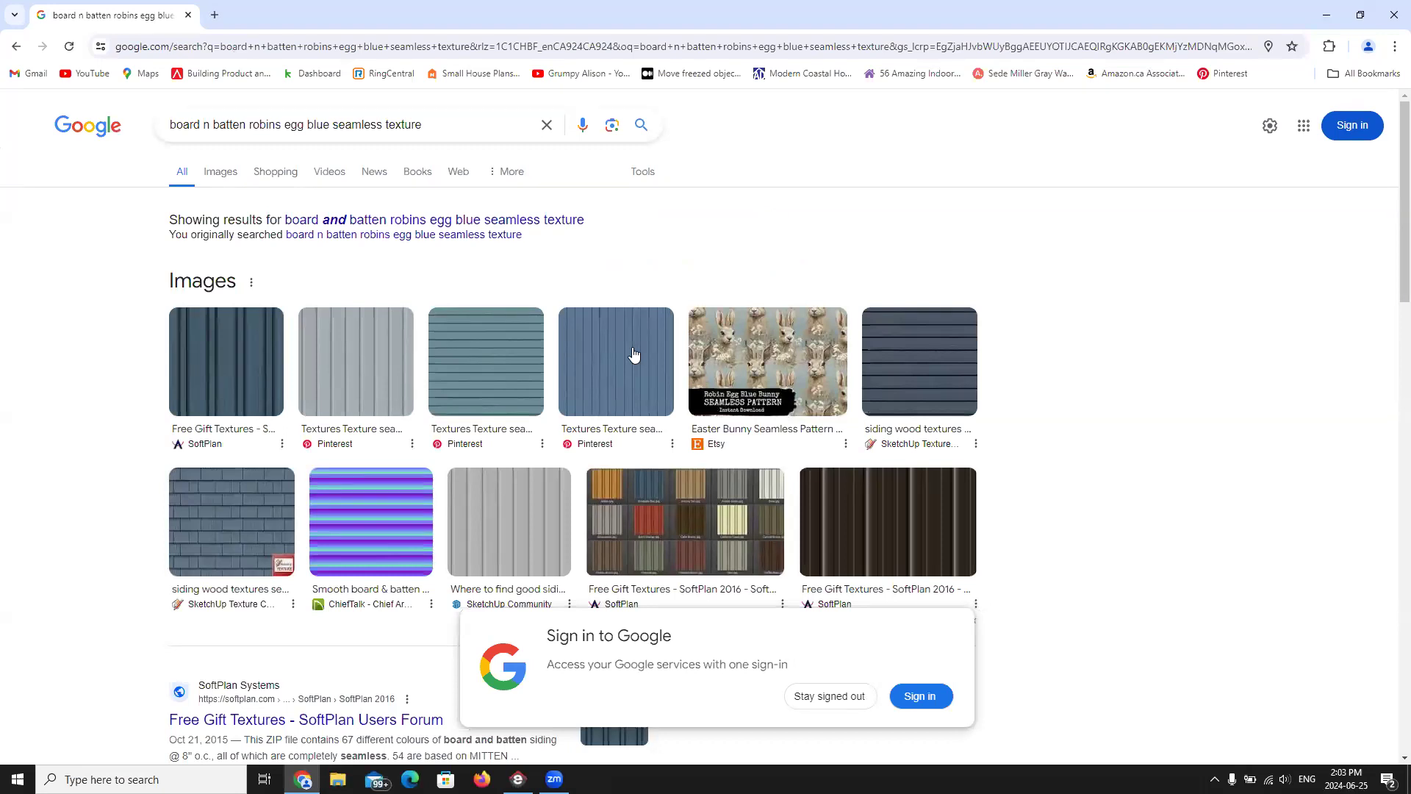
Step: Use the corrected "board and batten" query, stay signed out, and open the Edco Classic Blue siding picture from the image results
click(342, 221)
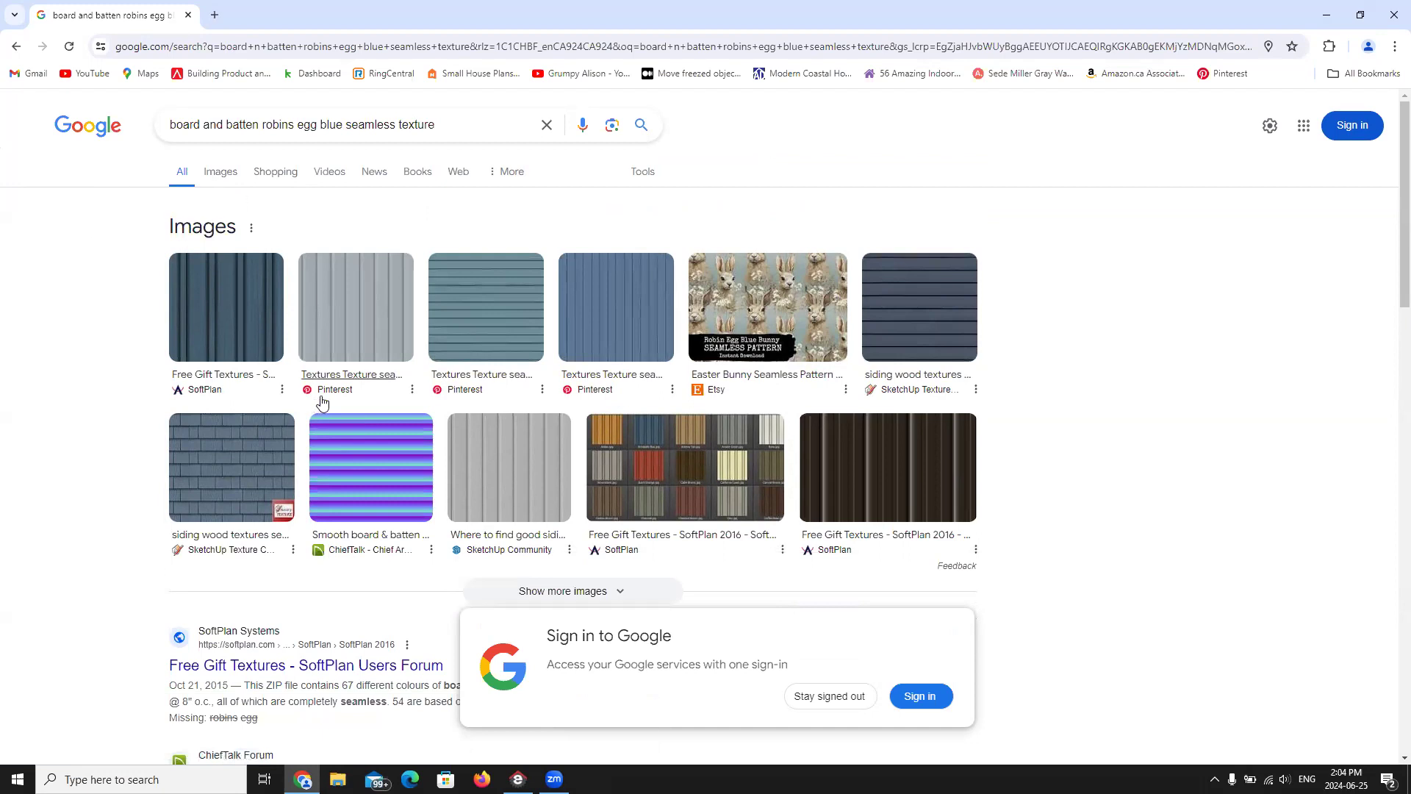
click(828, 696)
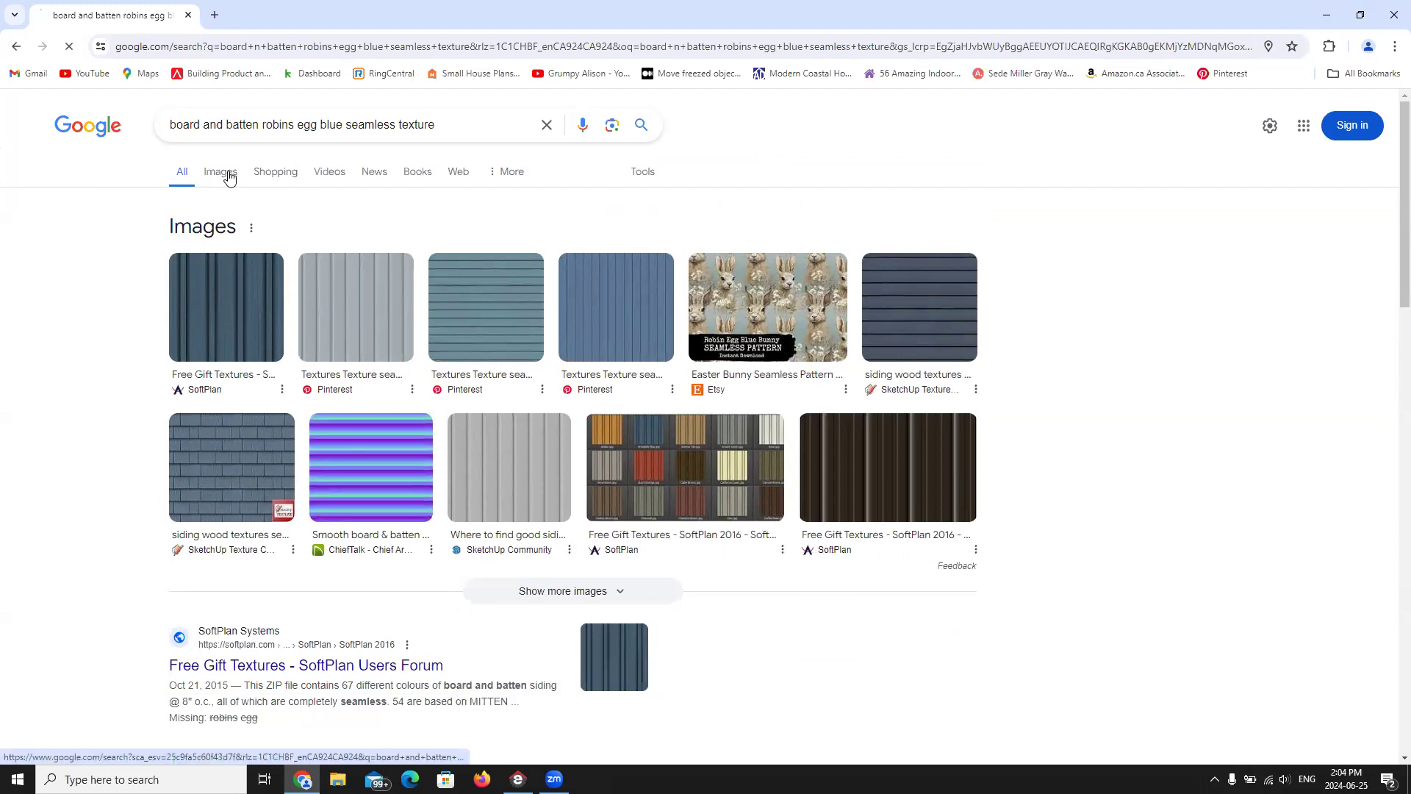
click(229, 177)
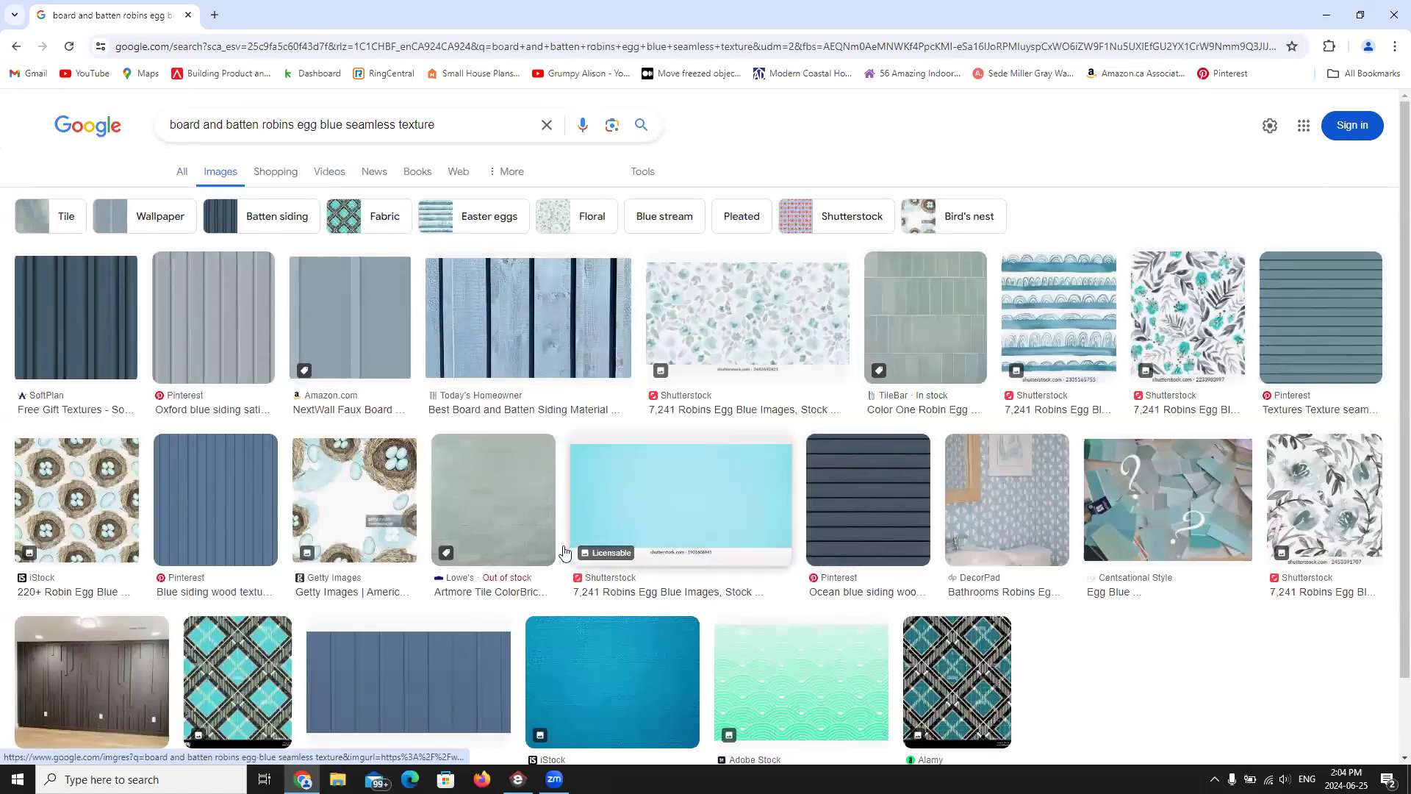
scroll(720, 577, down, 1)
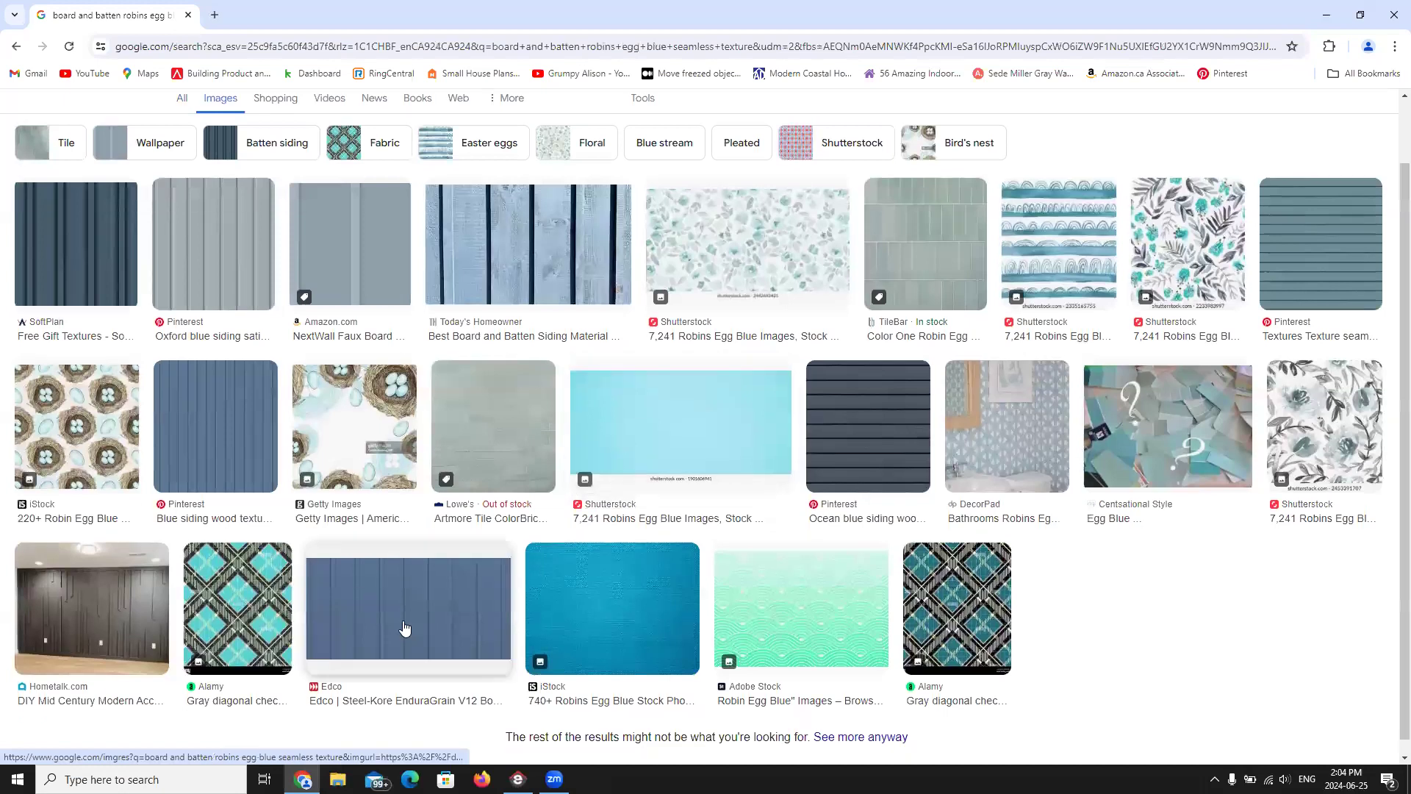
click(415, 602)
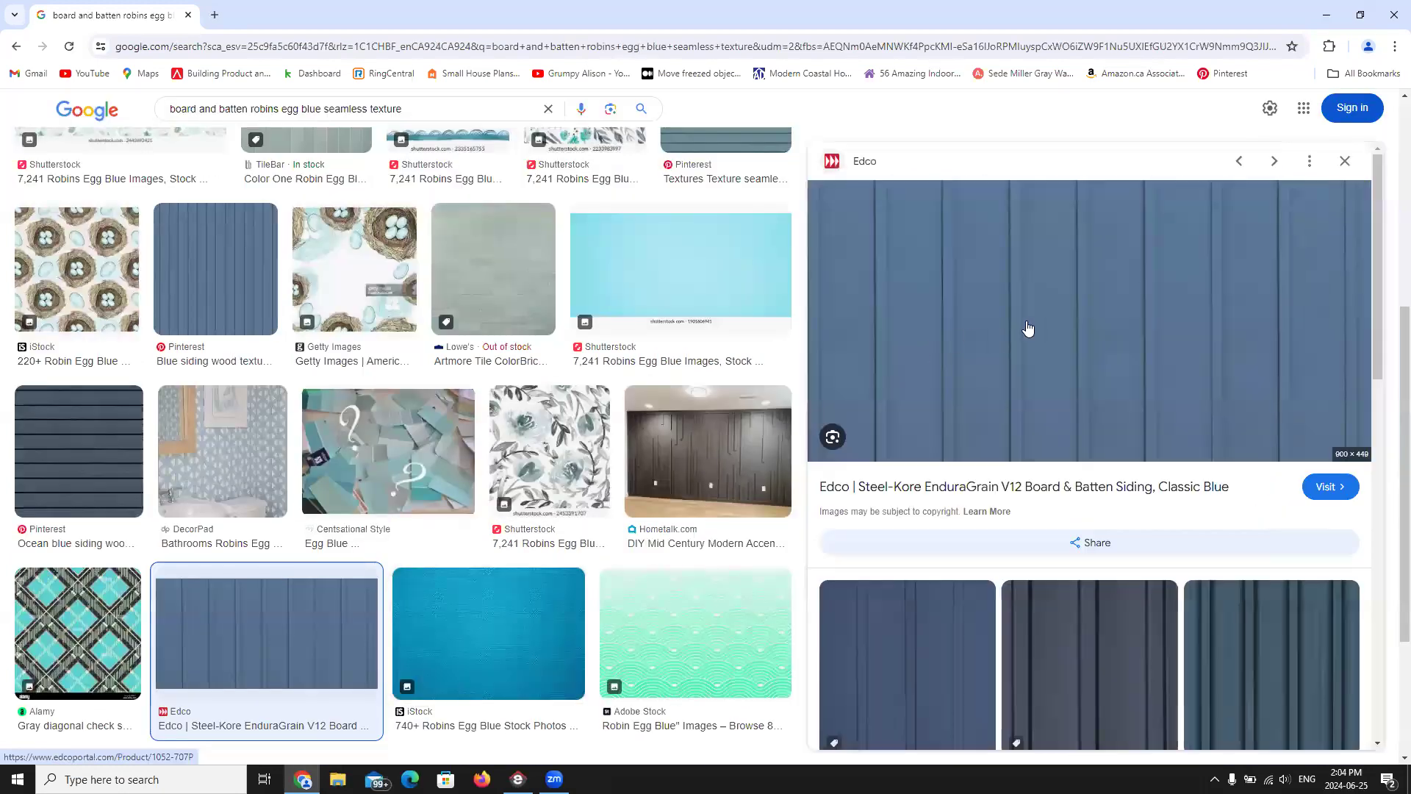
Step: Save the Edco siding image to the Desktop as Board-N-Batten-REB.jpg
right_click(1027, 327)
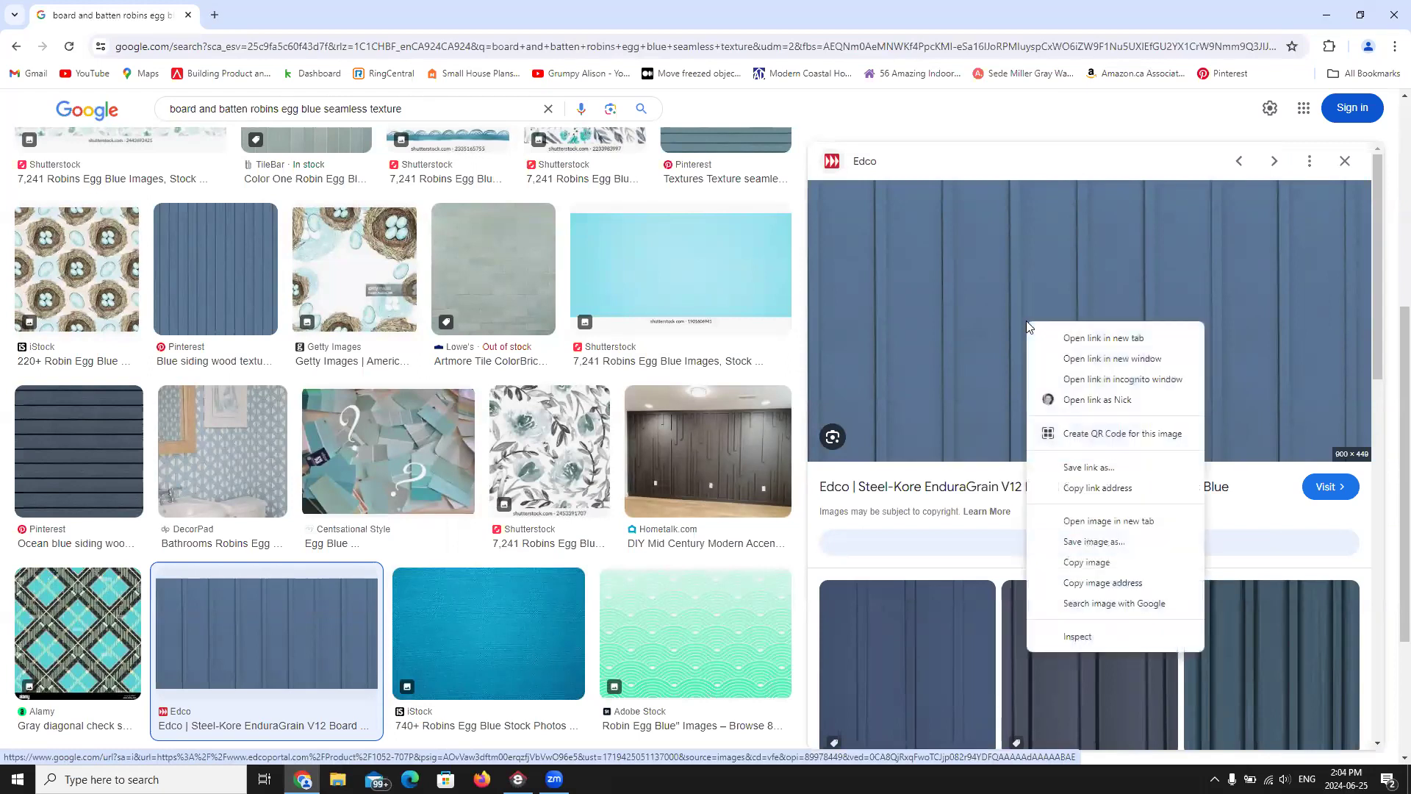
click(1081, 543)
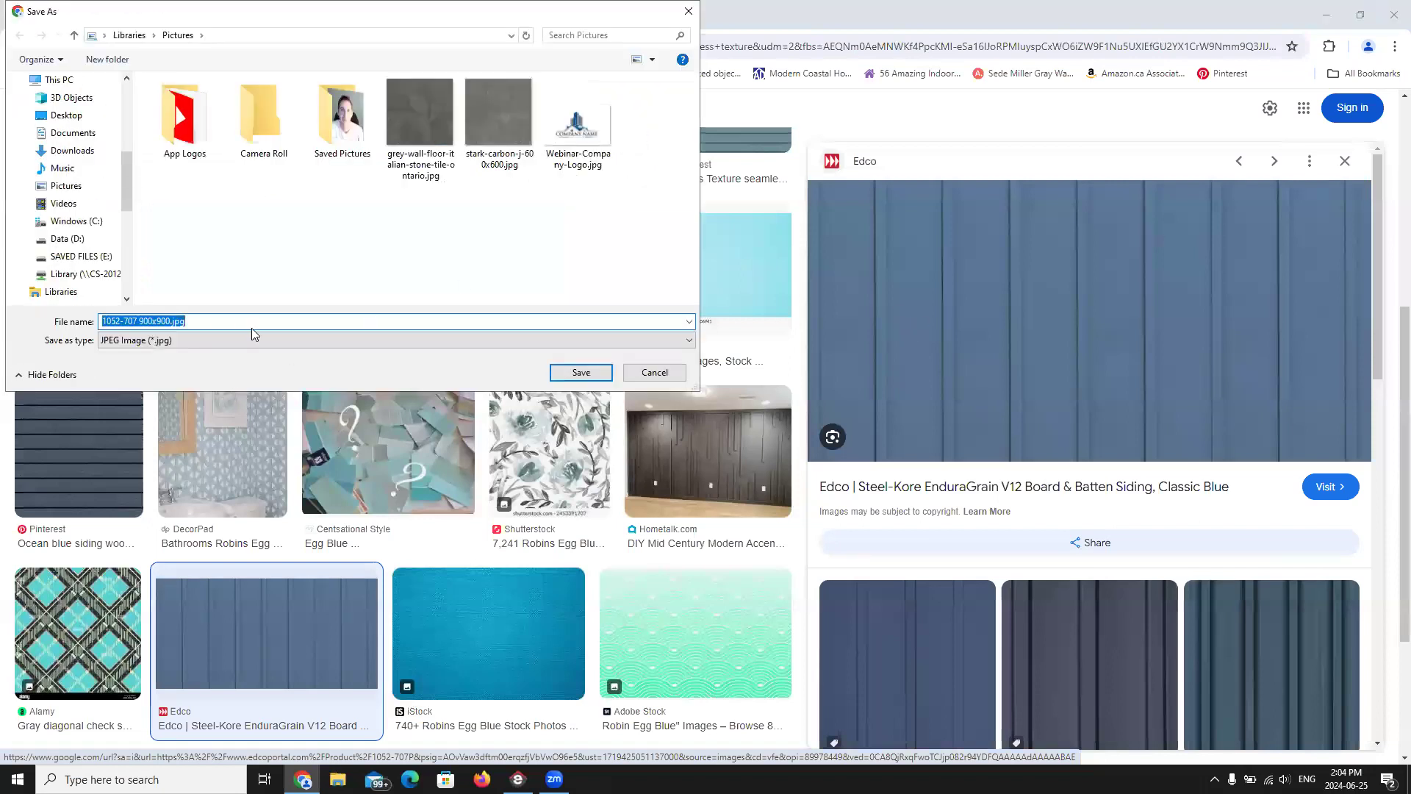
click(66, 115)
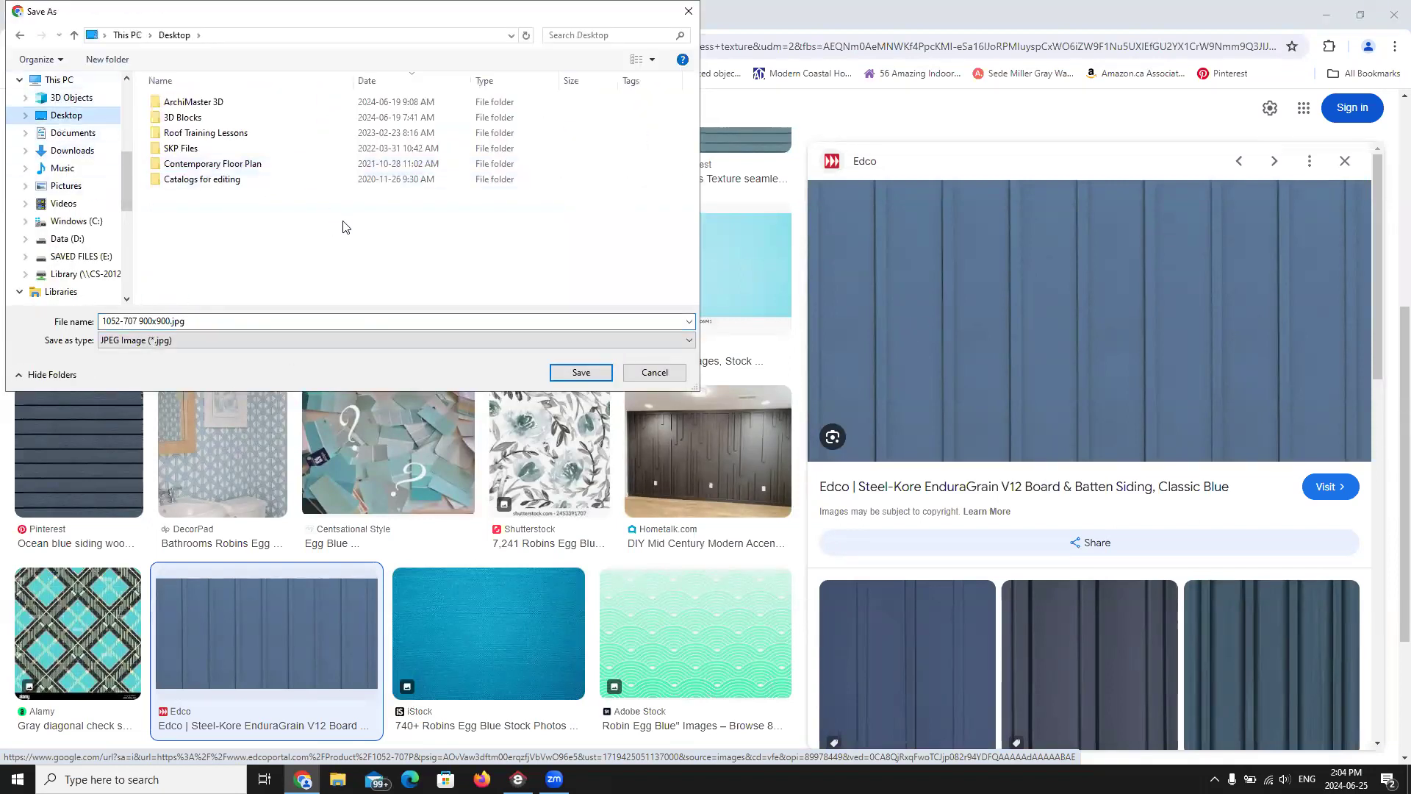
click(171, 321)
click(171, 321)
key(BackSpace)
key(BackSpace)
key(BackSpace)
key(BackSpace)
key(BackSpace)
key(BackSpace)
key(BackSpace)
key(BackSpace)
key(BackSpace)
key(BackSpace)
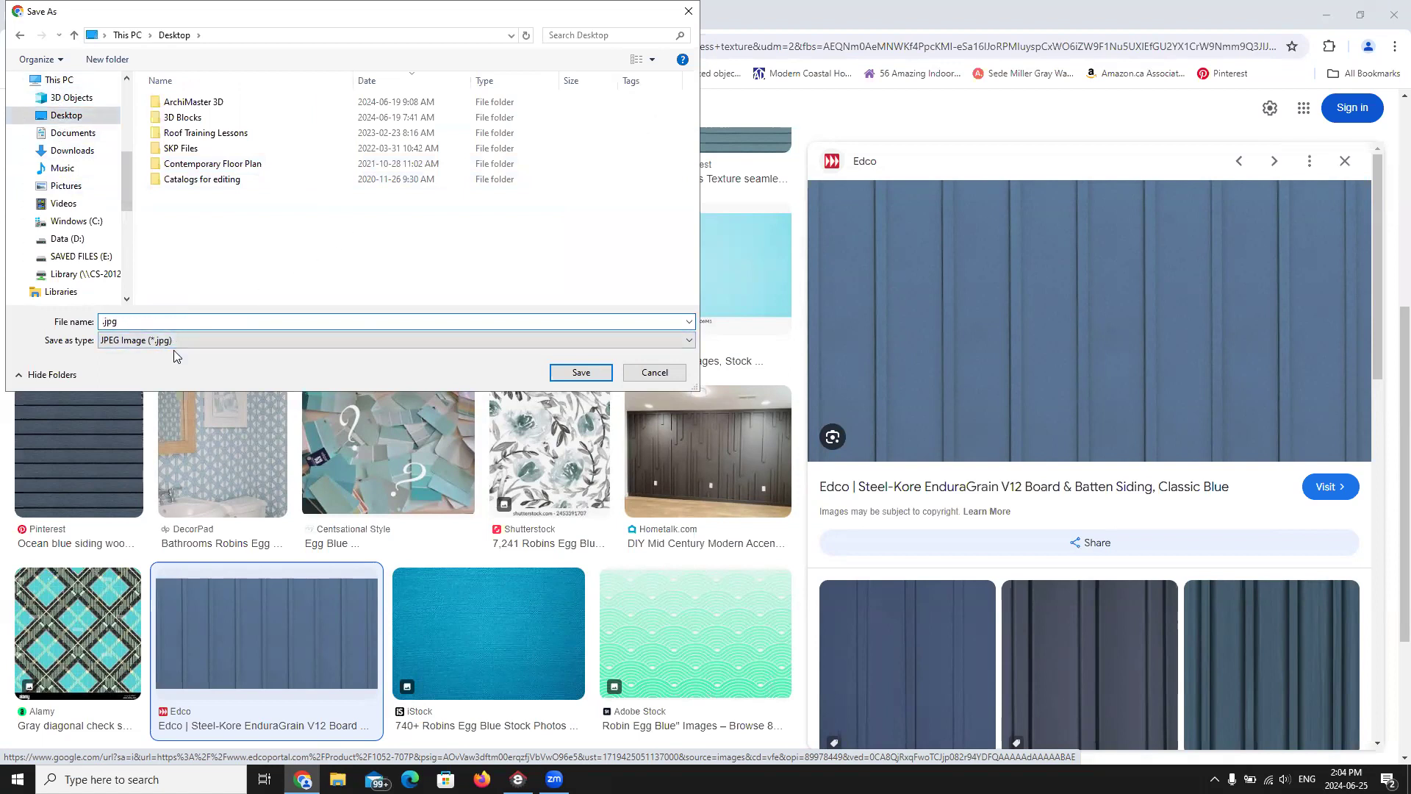
text(Board-N-Batten-REB)
click(580, 373)
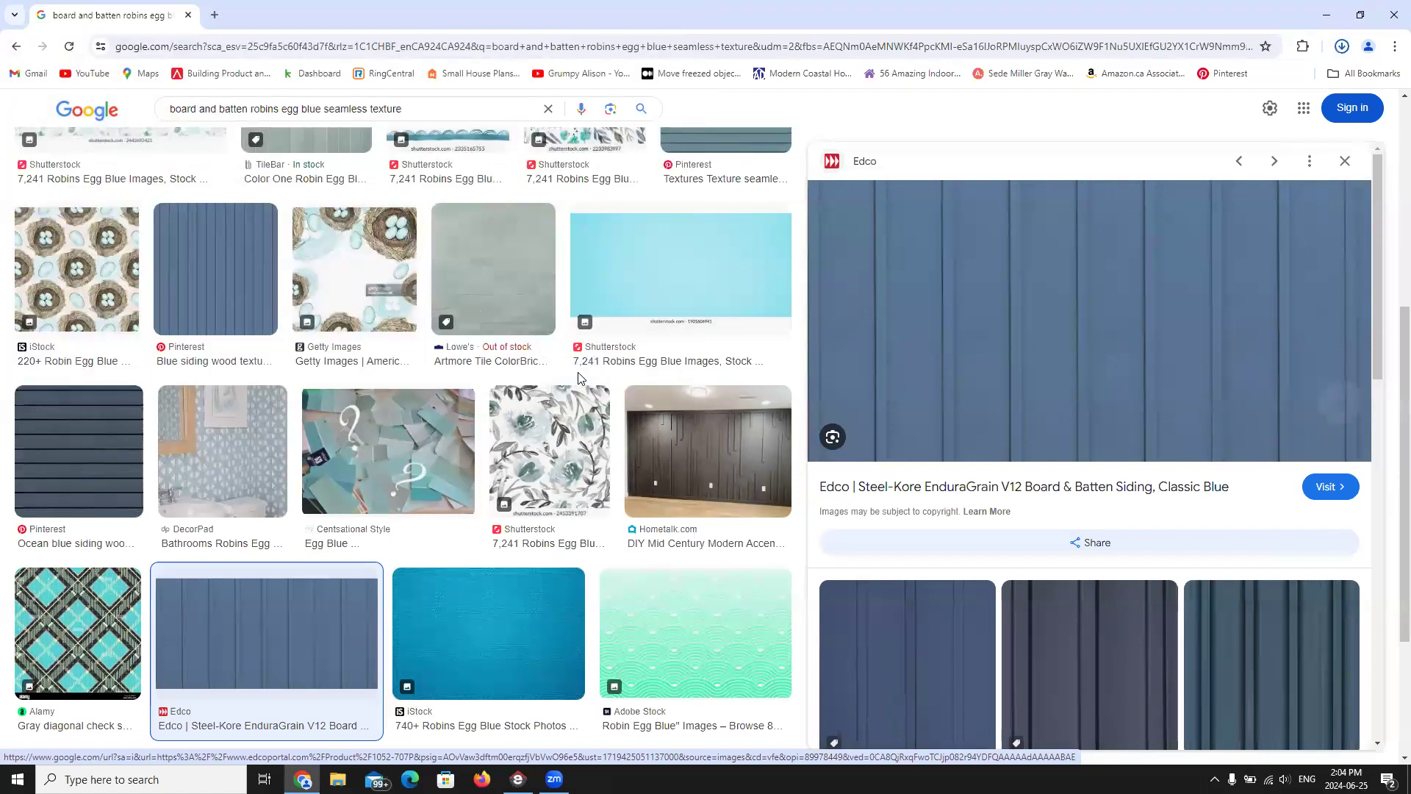
Step: Minimize the browser, search Windows for "paint", and launch Paint
click(1327, 13)
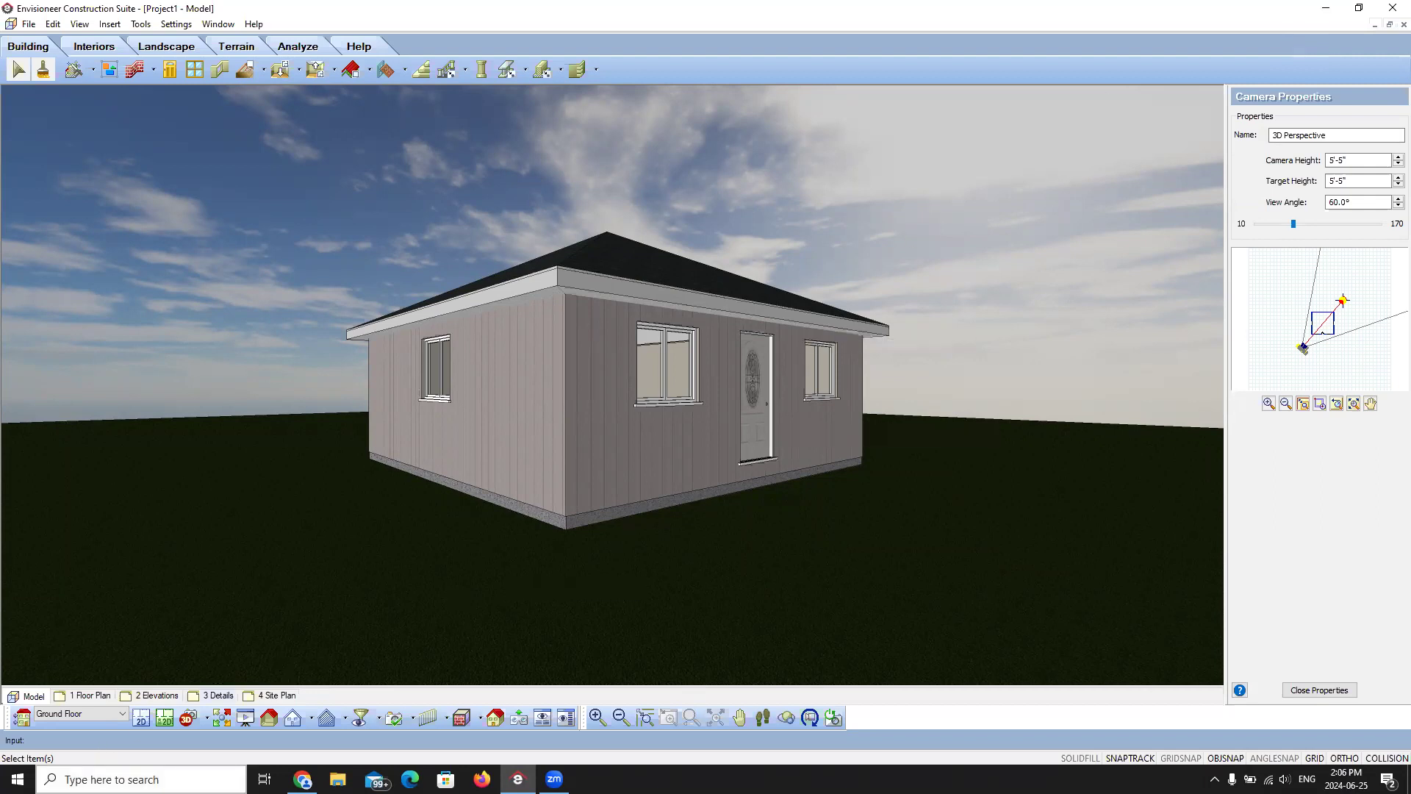
click(110, 779)
text(micro)
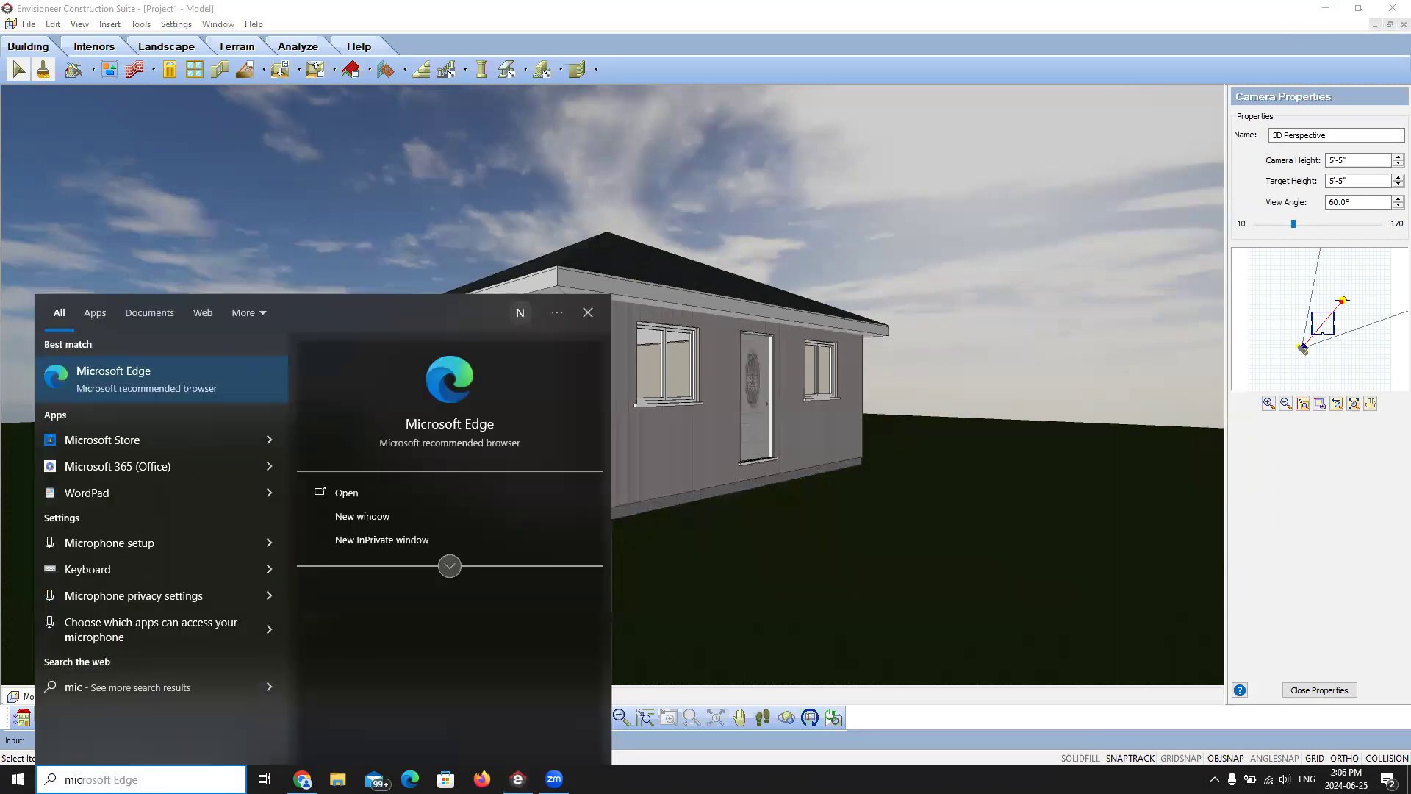
key(BackSpace)
key(BackSpace)
key(BackSpace)
key(BackSpace)
key(BackSpace)
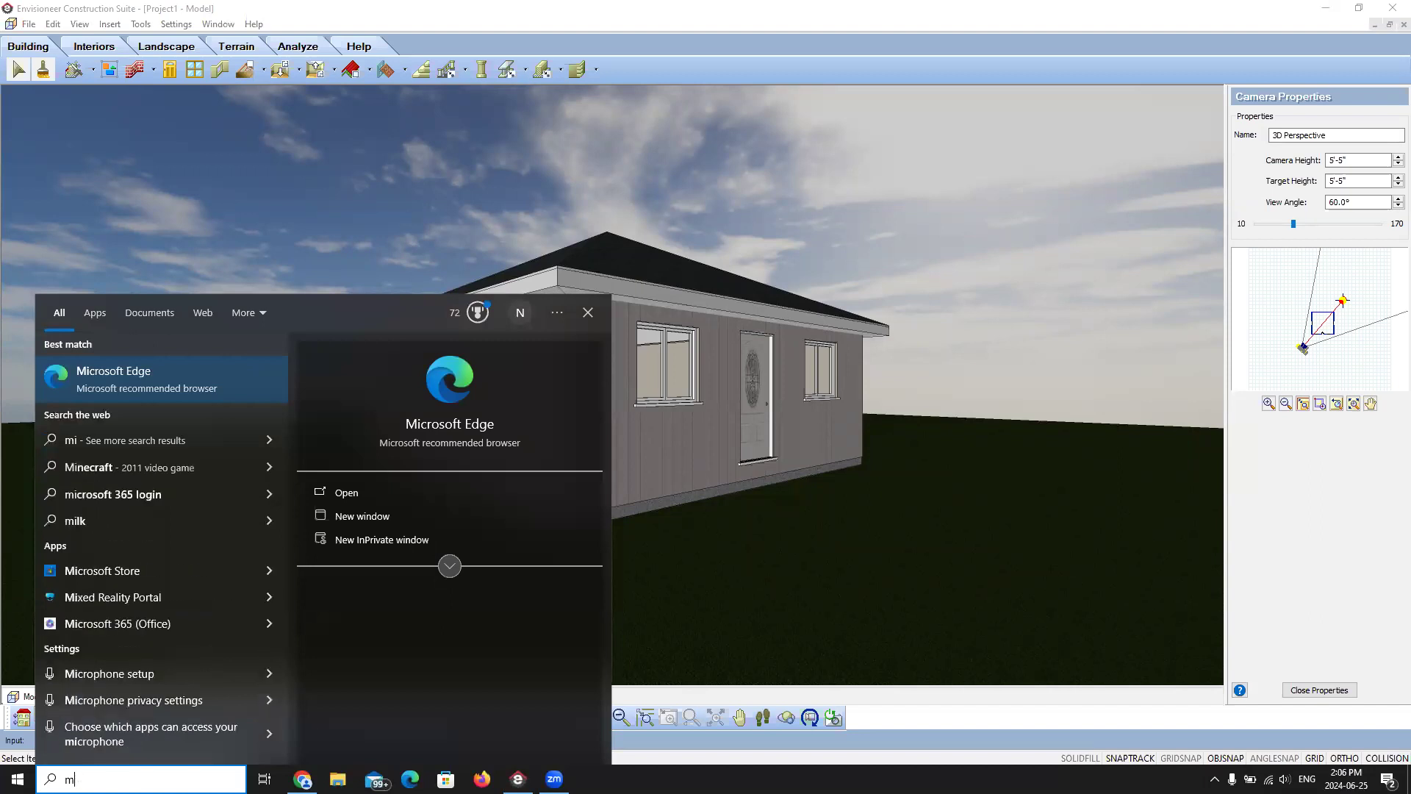
text(paint)
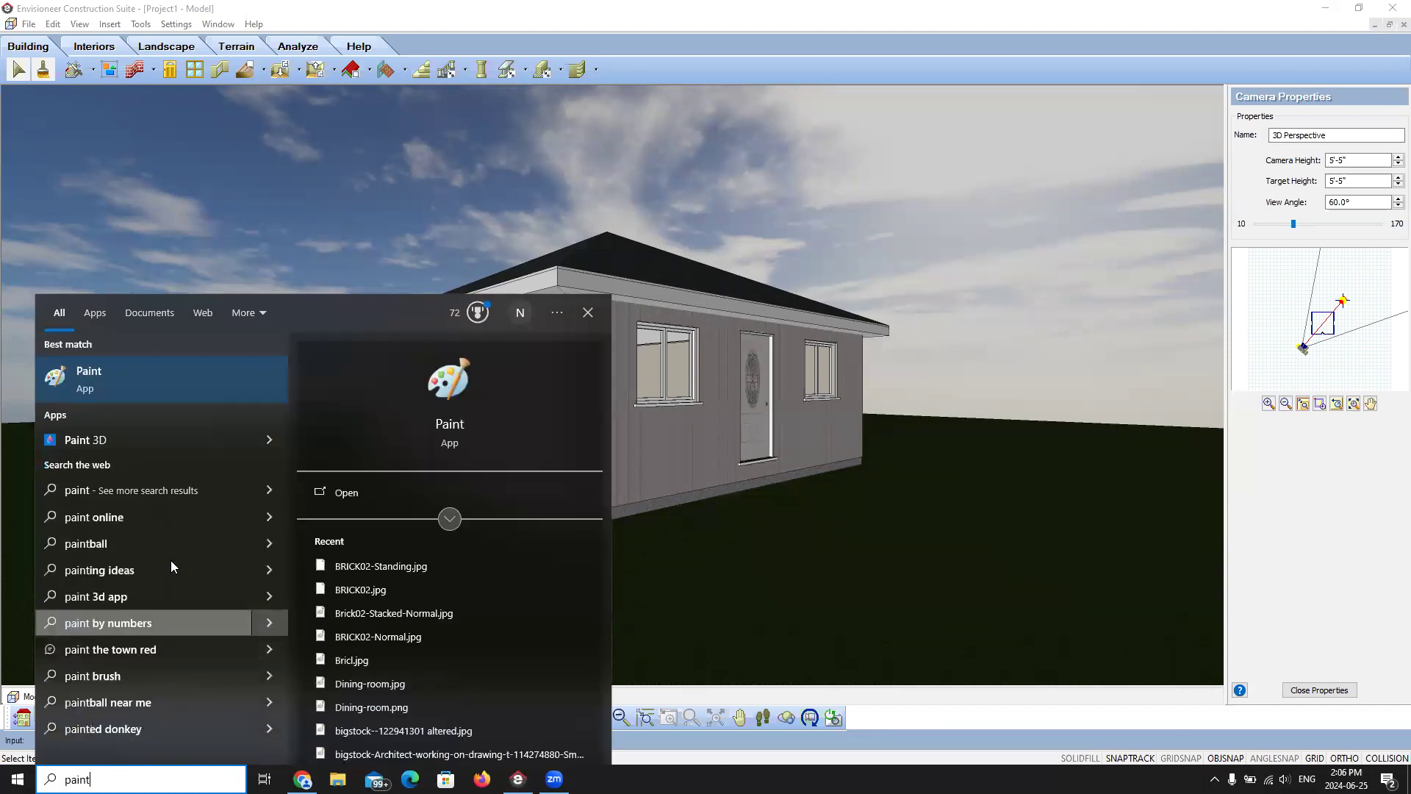
click(95, 375)
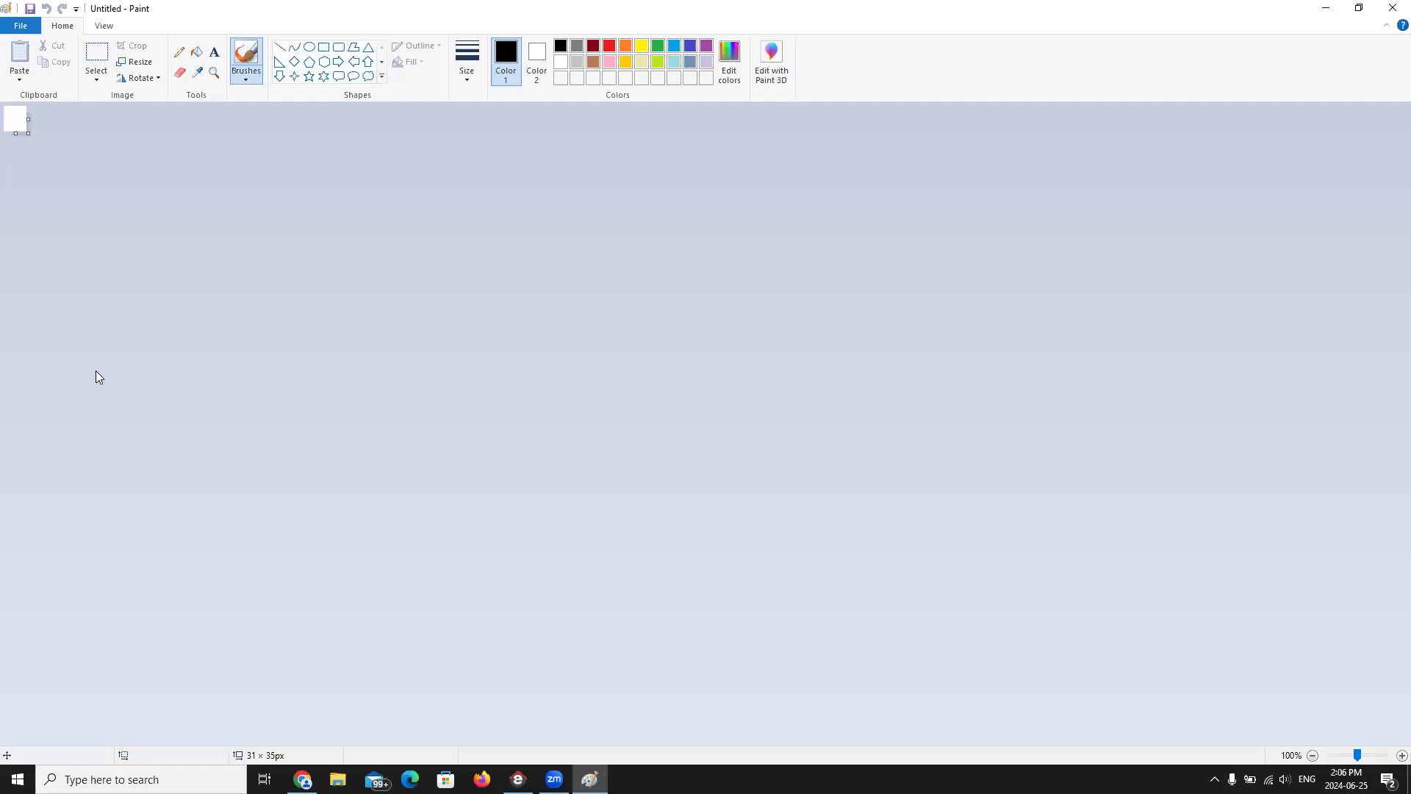
Step: Open Board-N-Batten-REB.jpg from the Desktop in Paint
click(20, 26)
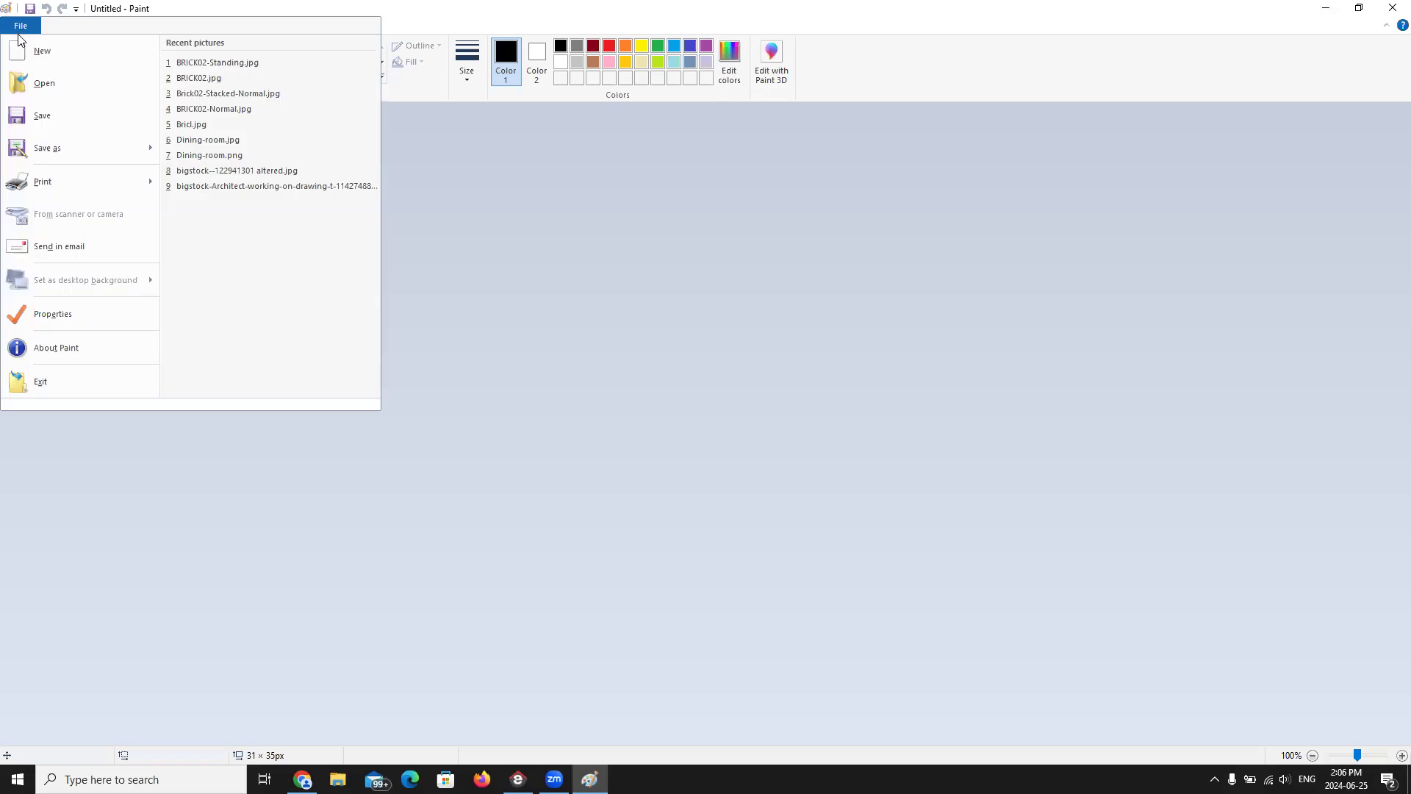
click(31, 83)
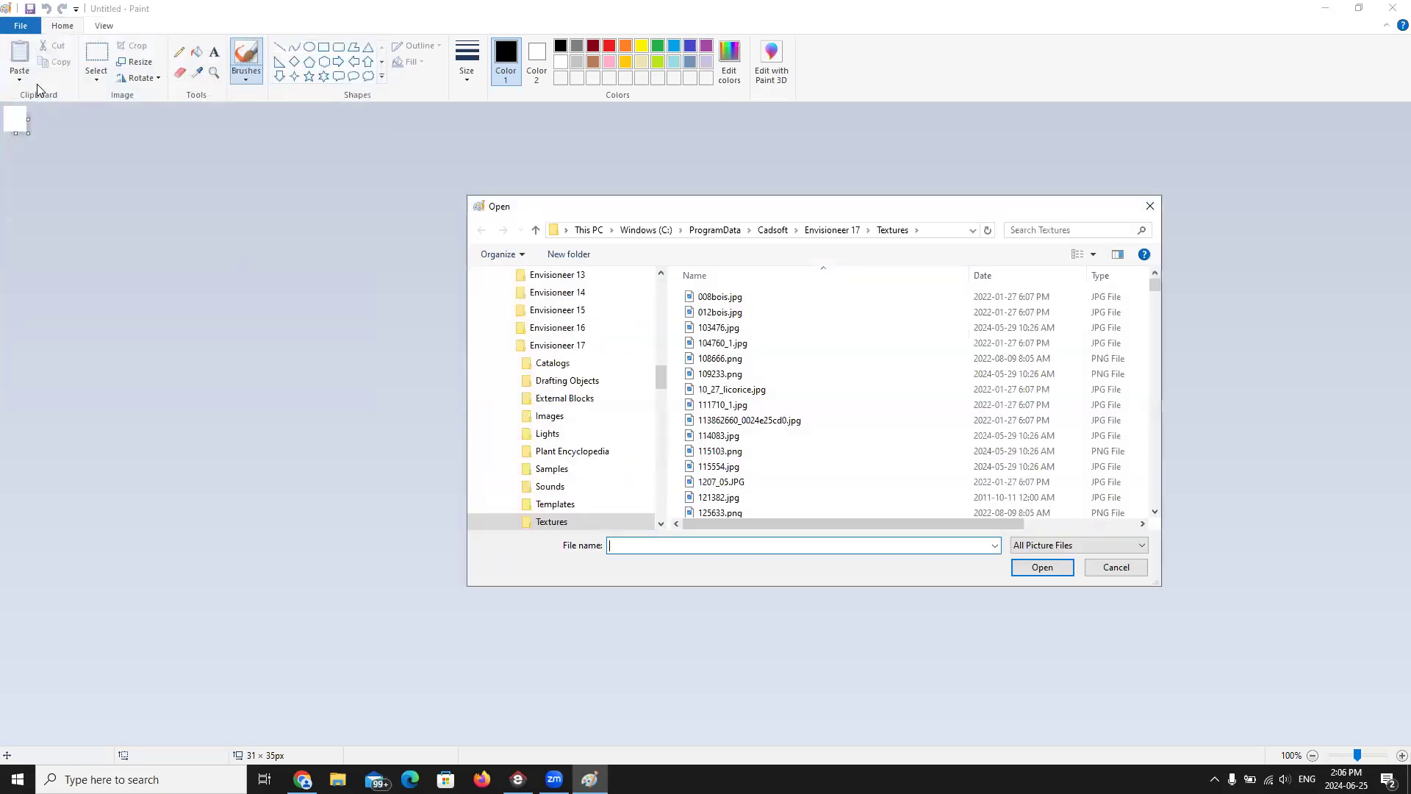
drag(662, 379, 674, 277)
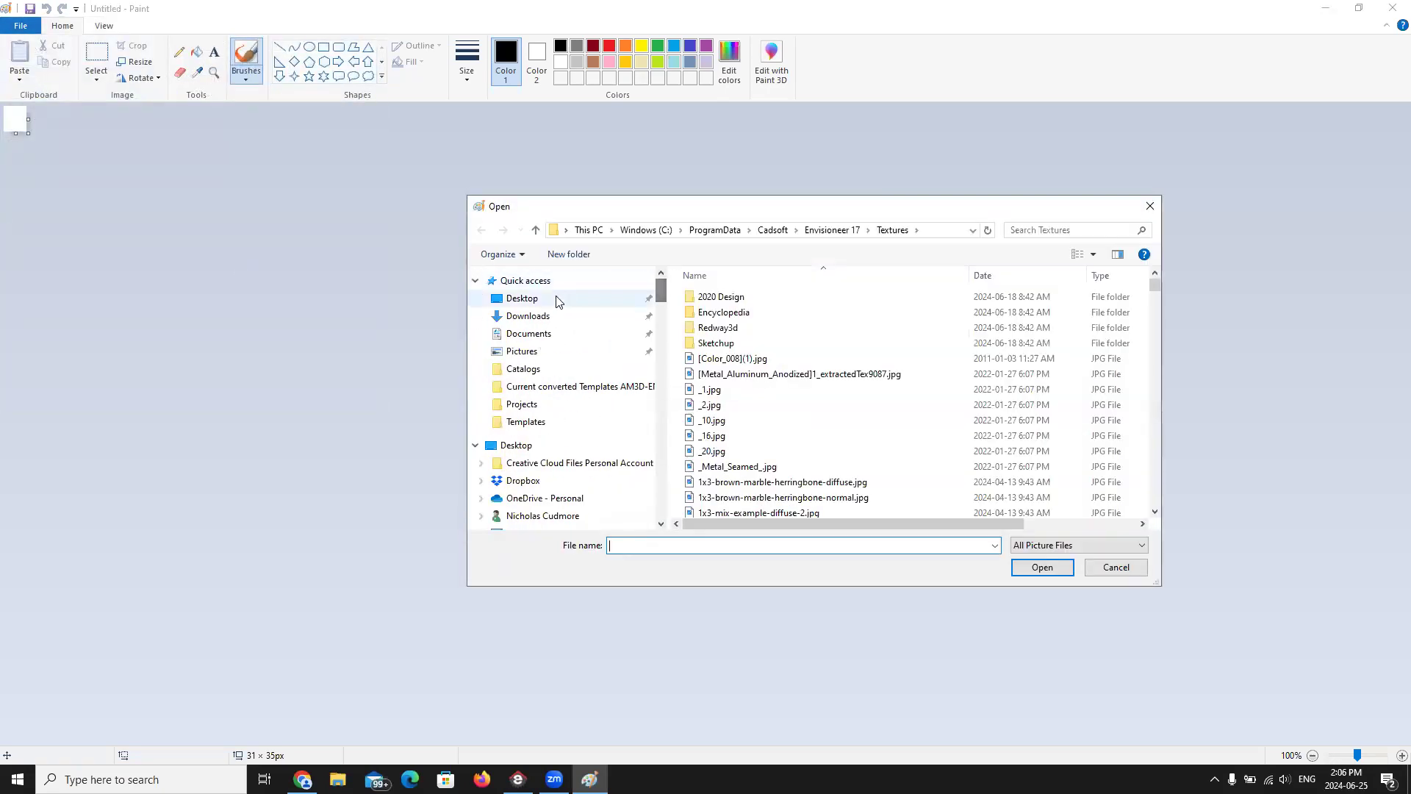
drag(660, 376, 657, 277)
click(532, 299)
click(731, 391)
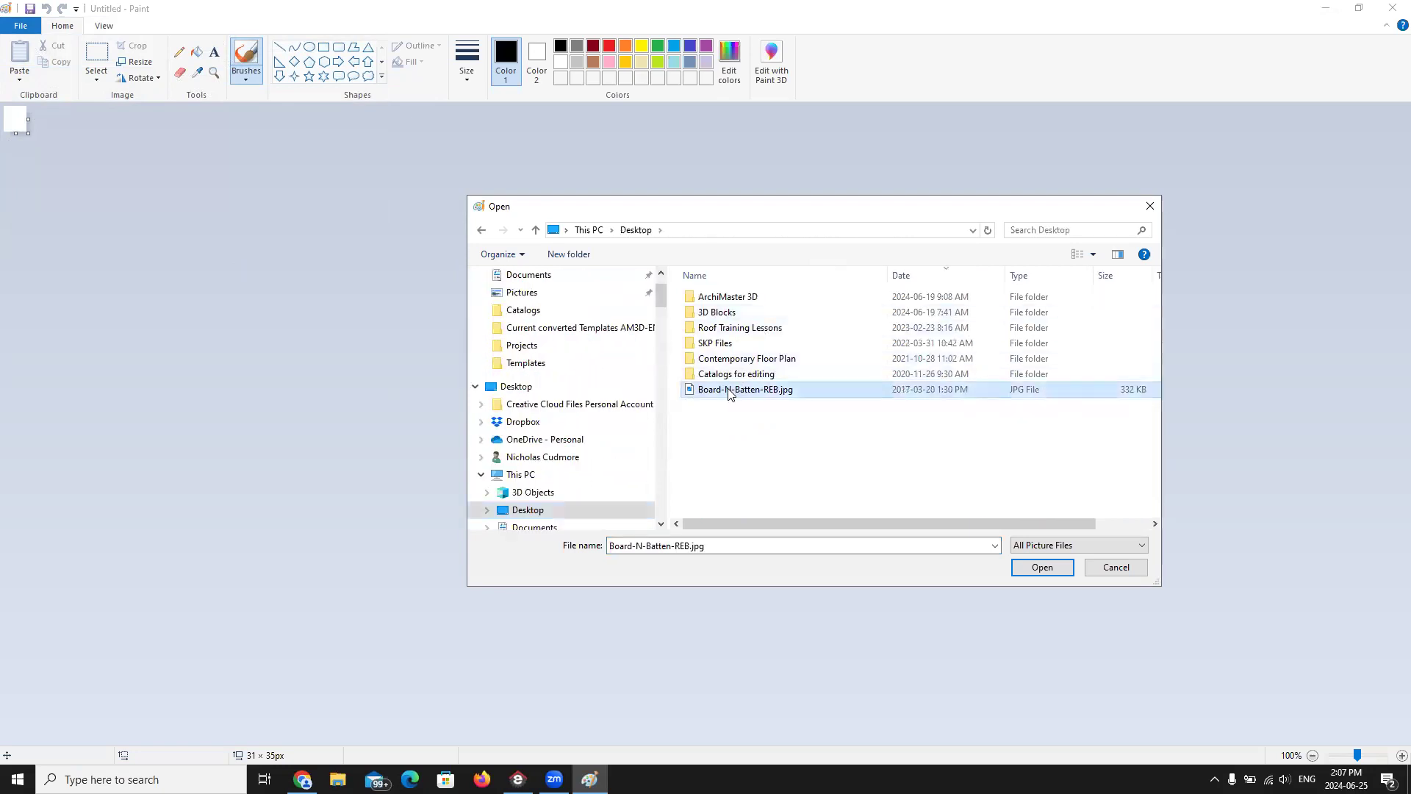
click(1029, 567)
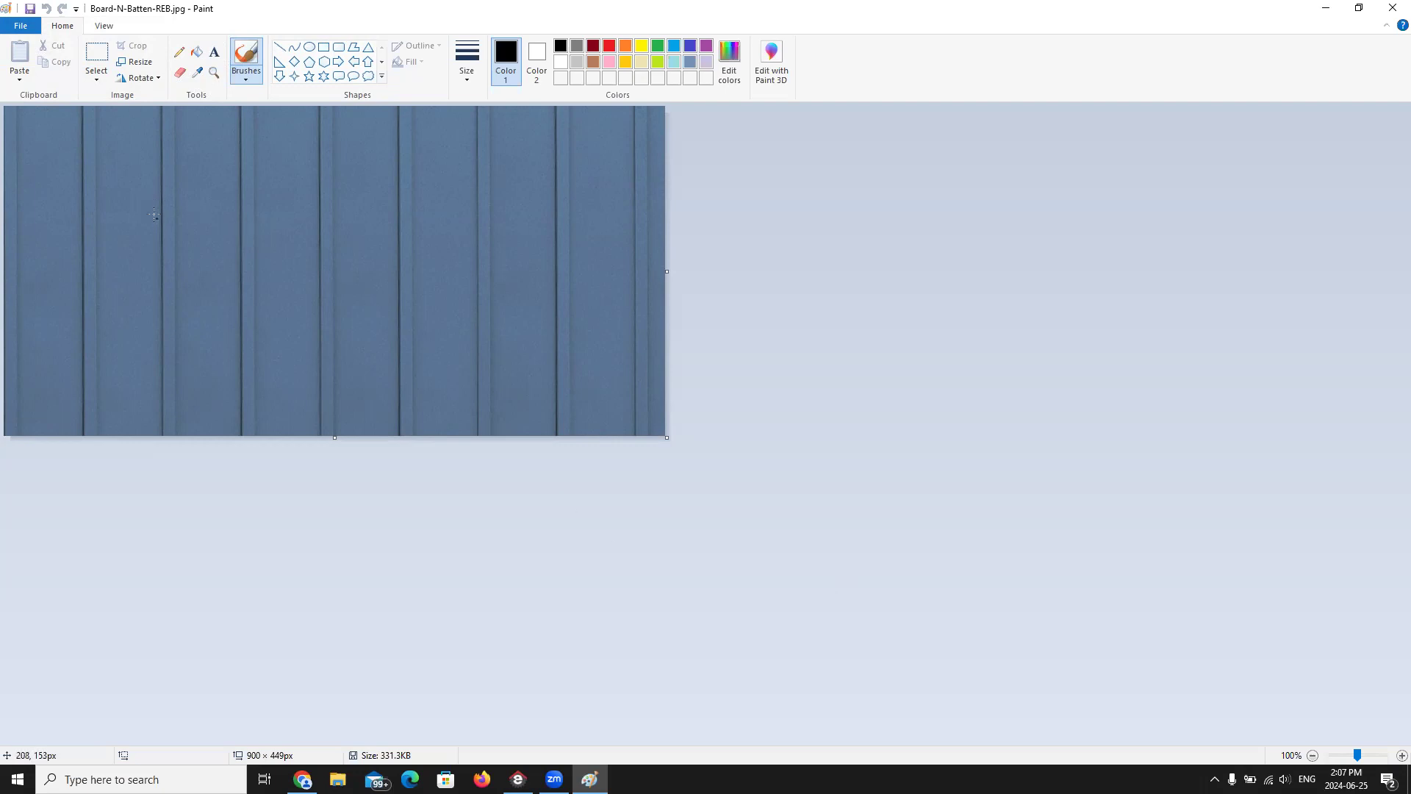
Step: Crop the image to a full-height repeating section about 431 × 449 px, starting just past the first batten
click(96, 55)
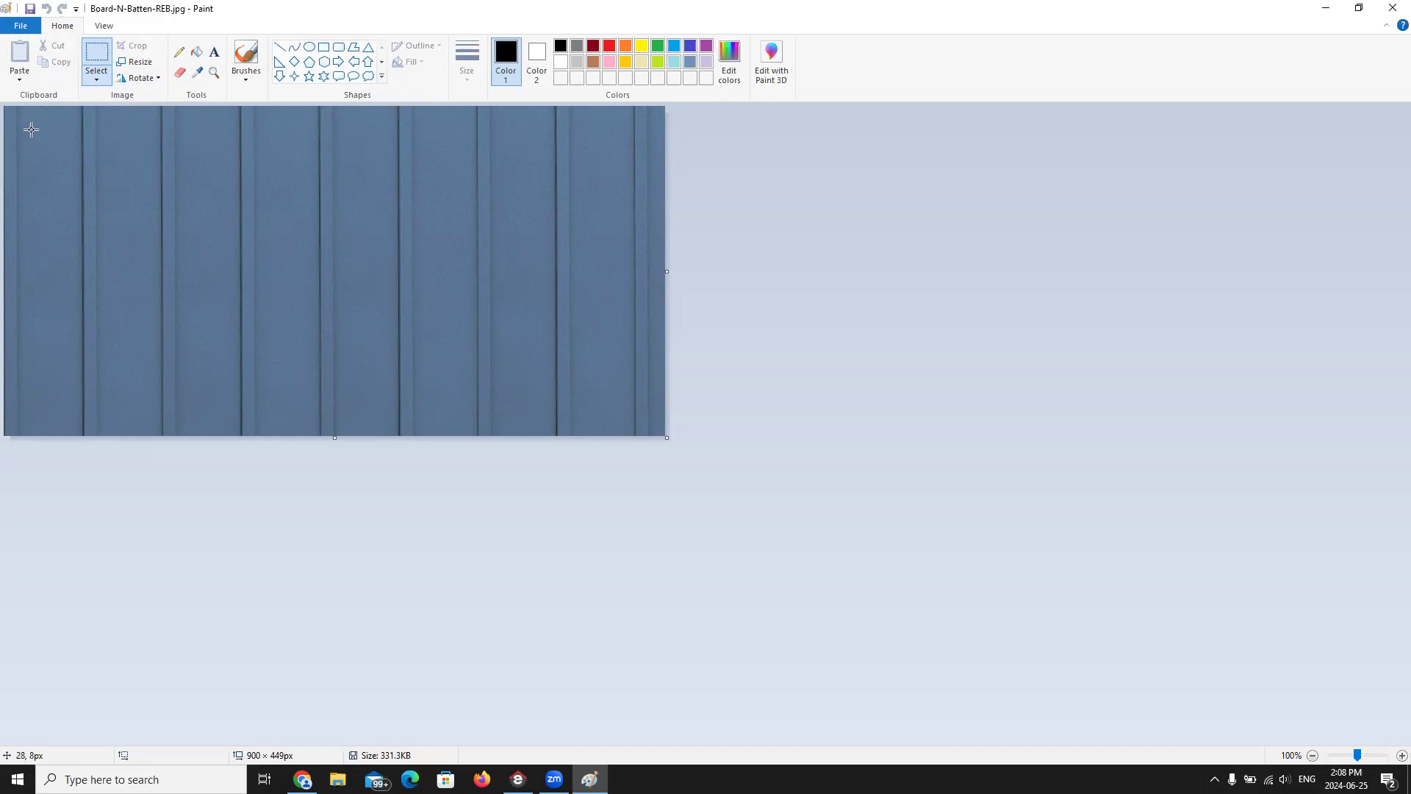
drag(18, 107, 114, 434)
drag(115, 433, 330, 435)
mouse_move(330, 435)
mouse_down()
mouse_move(316, 438)
mouse_move(334, 439)
mouse_up()
drag(333, 440, 334, 439)
click(136, 45)
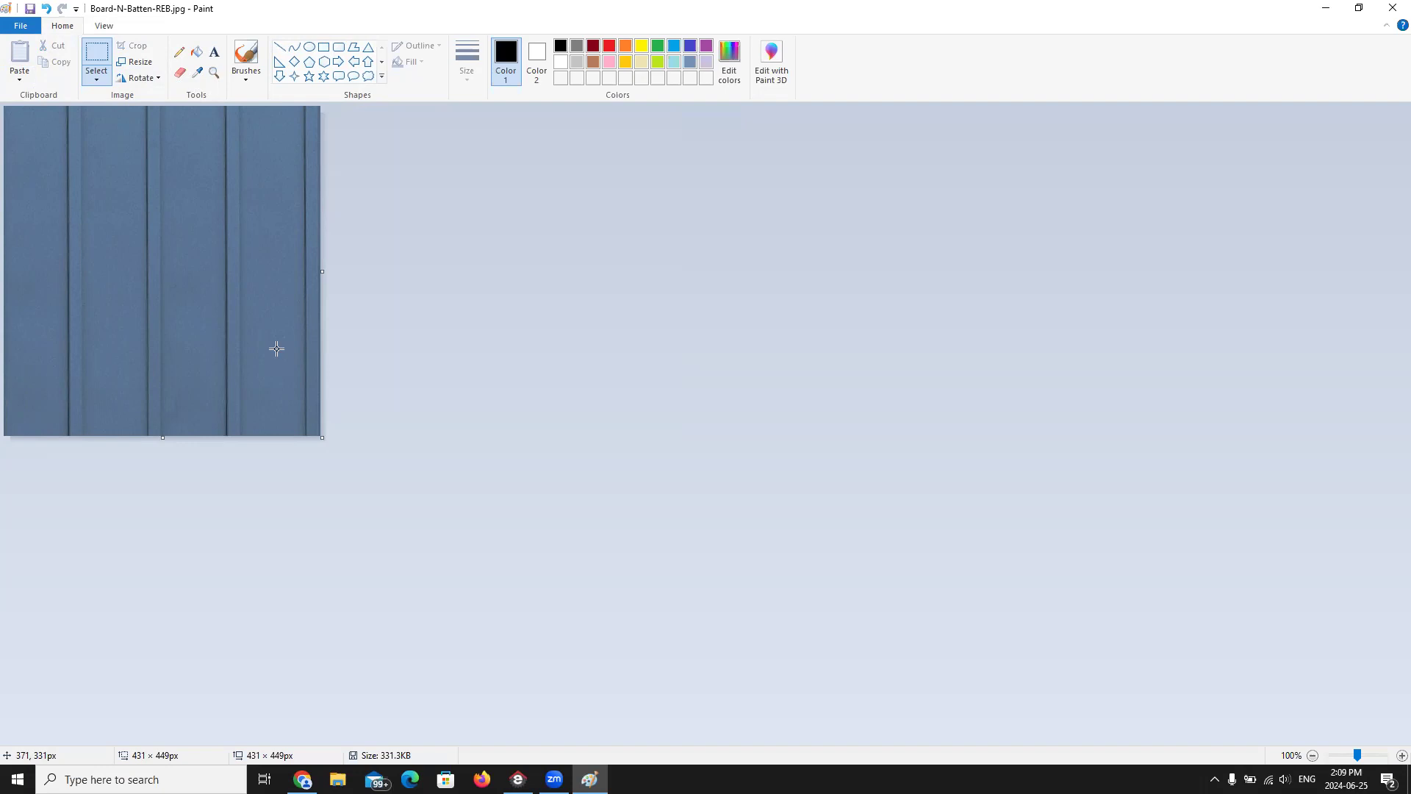
Step: Save the cropped siding texture under its existing file name
click(30, 11)
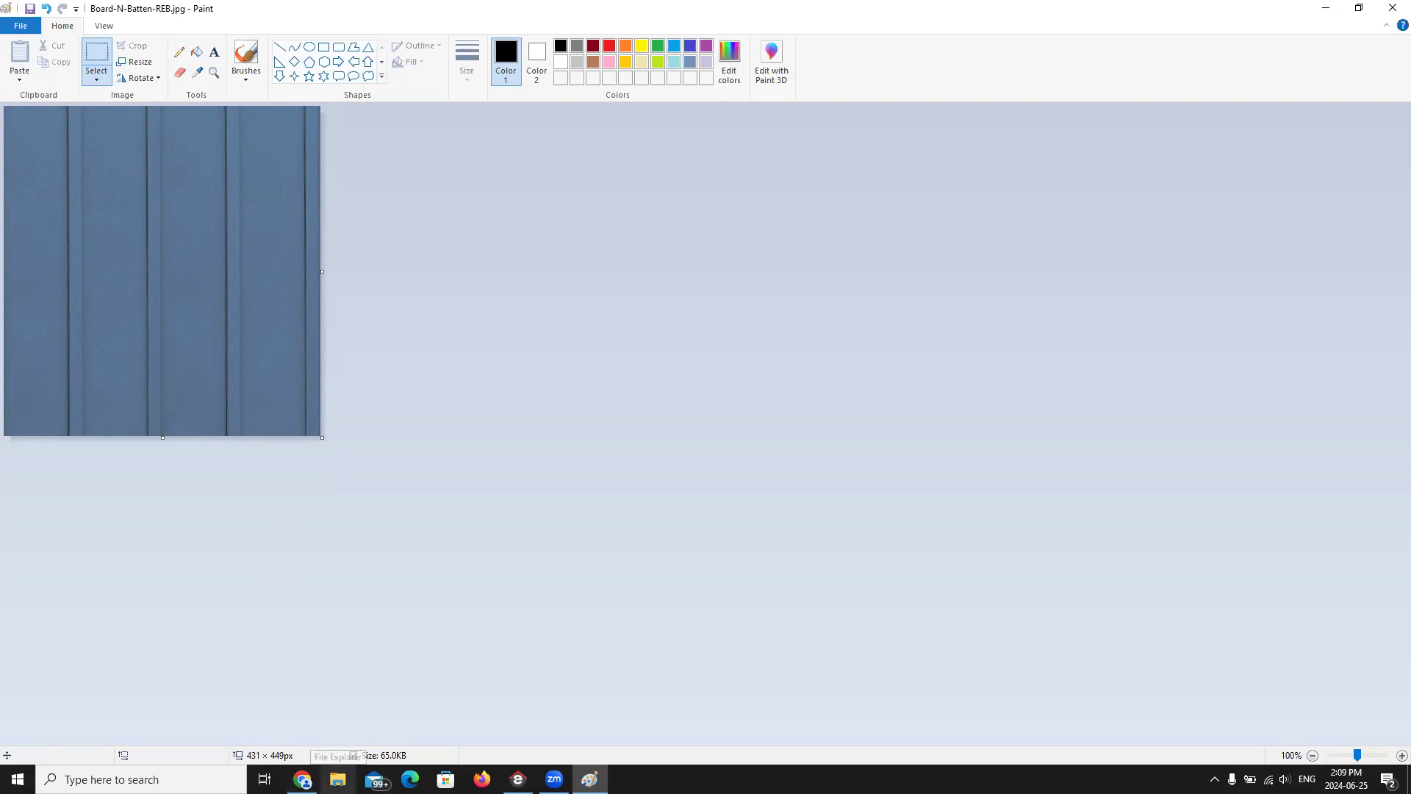
click(20, 28)
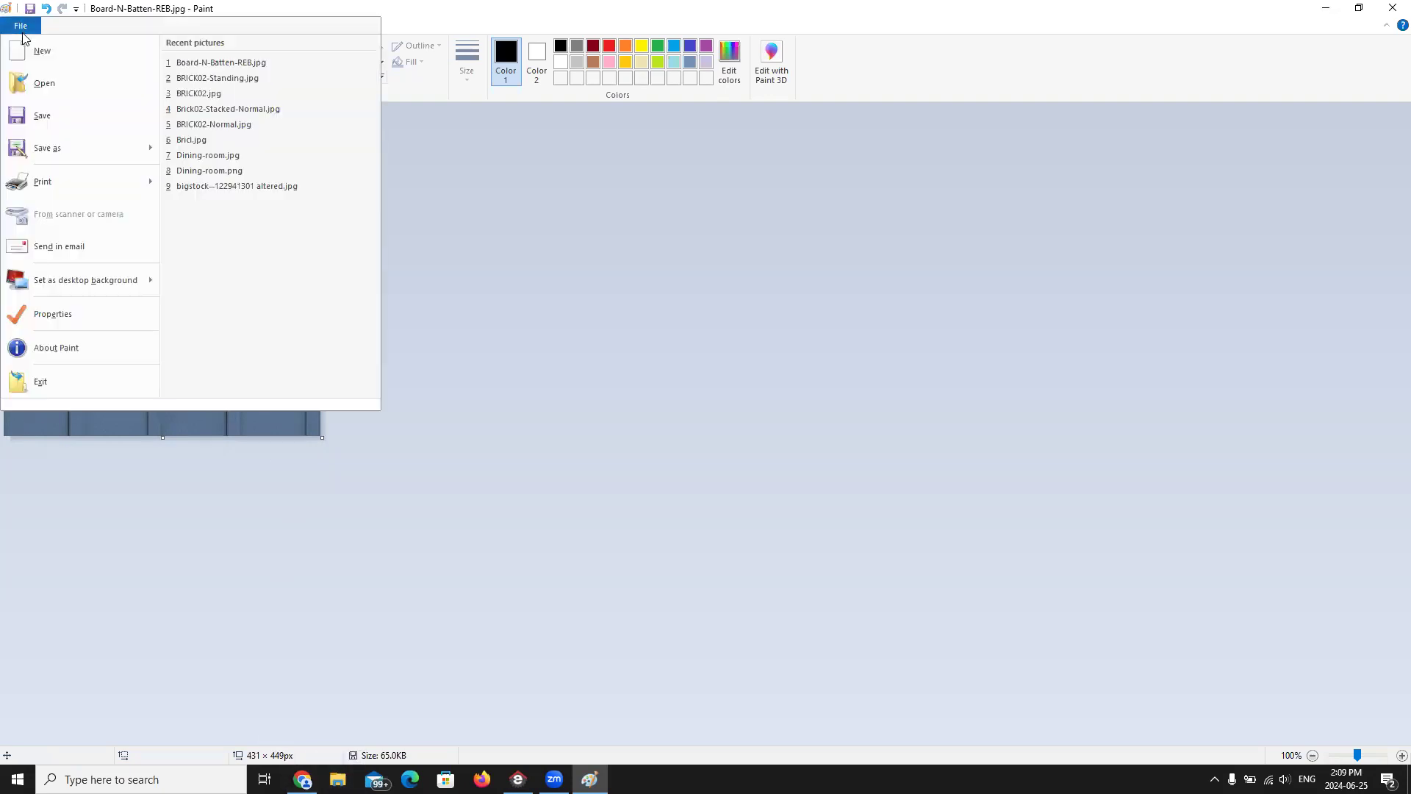
click(45, 118)
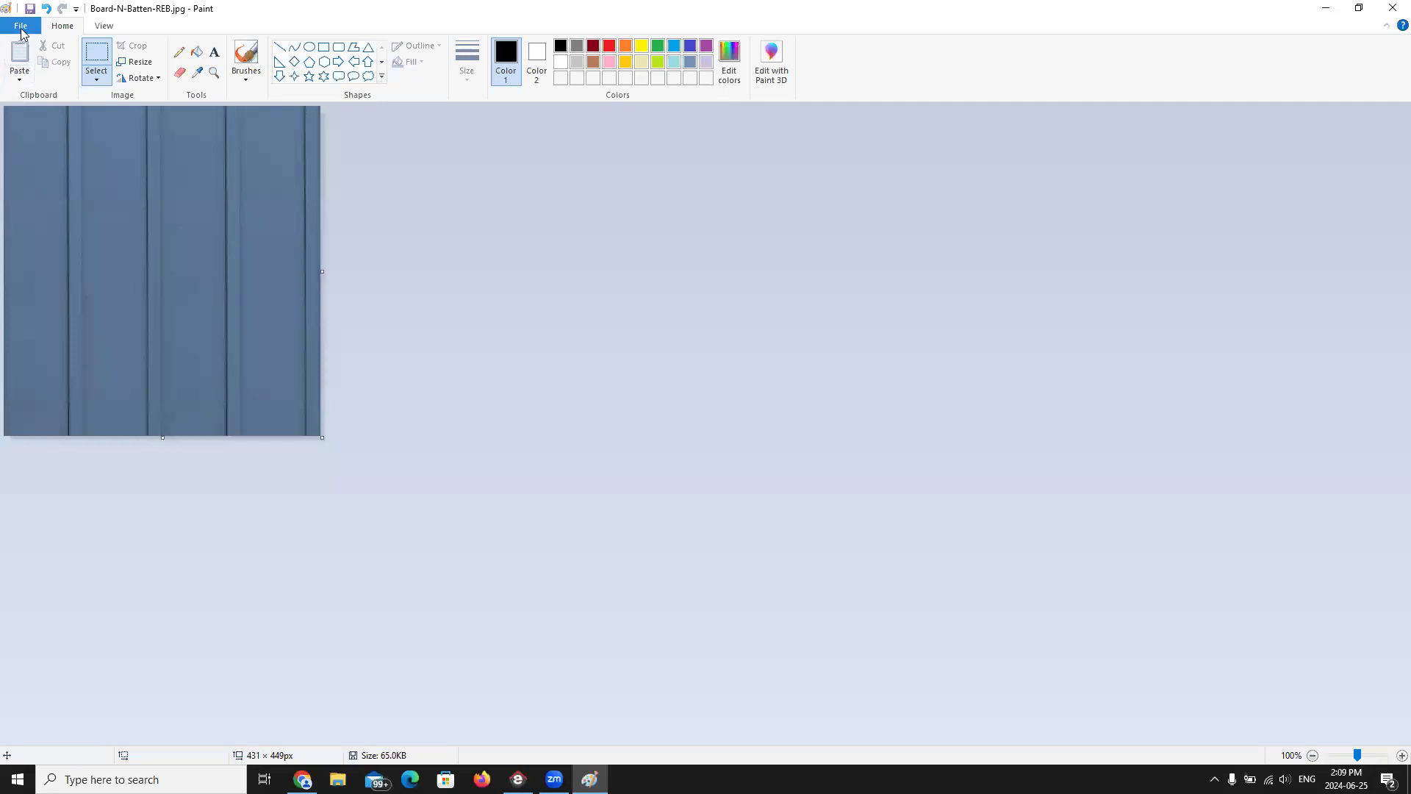
Step: Start opening another picture and browse to the ProgramData > Cadsoft > Envisioneer 16 folder on drive C
click(21, 26)
click(45, 84)
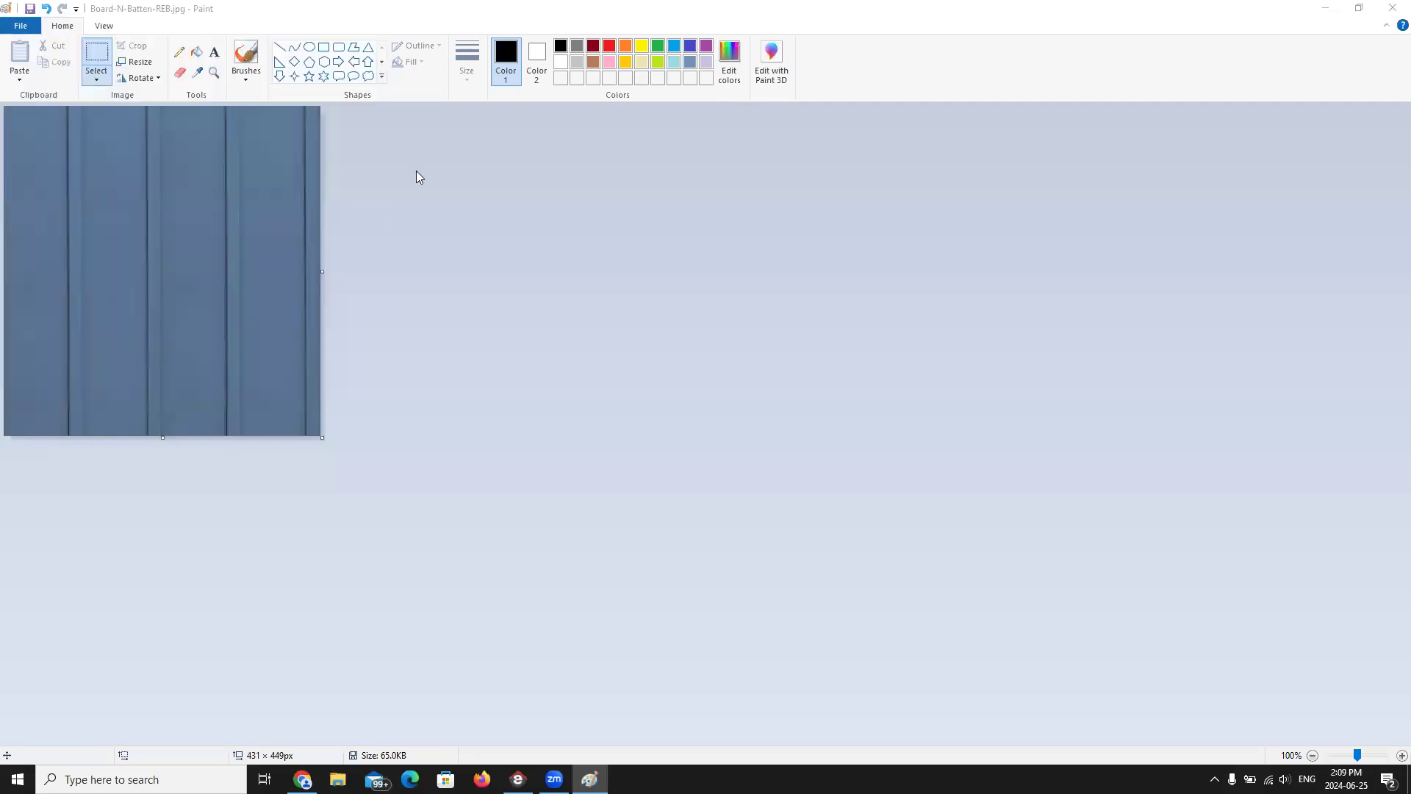
drag(659, 321, 673, 403)
click(492, 433)
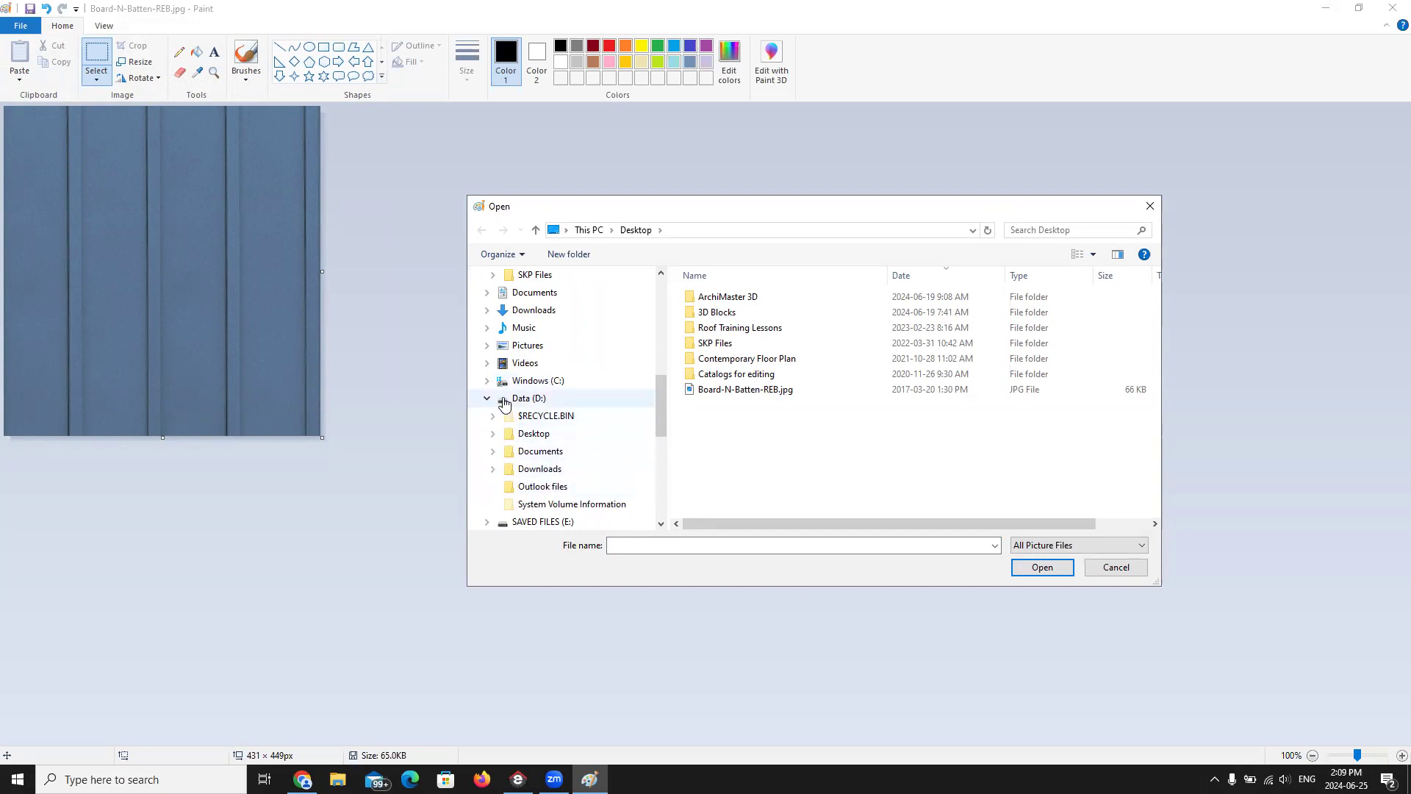
click(487, 381)
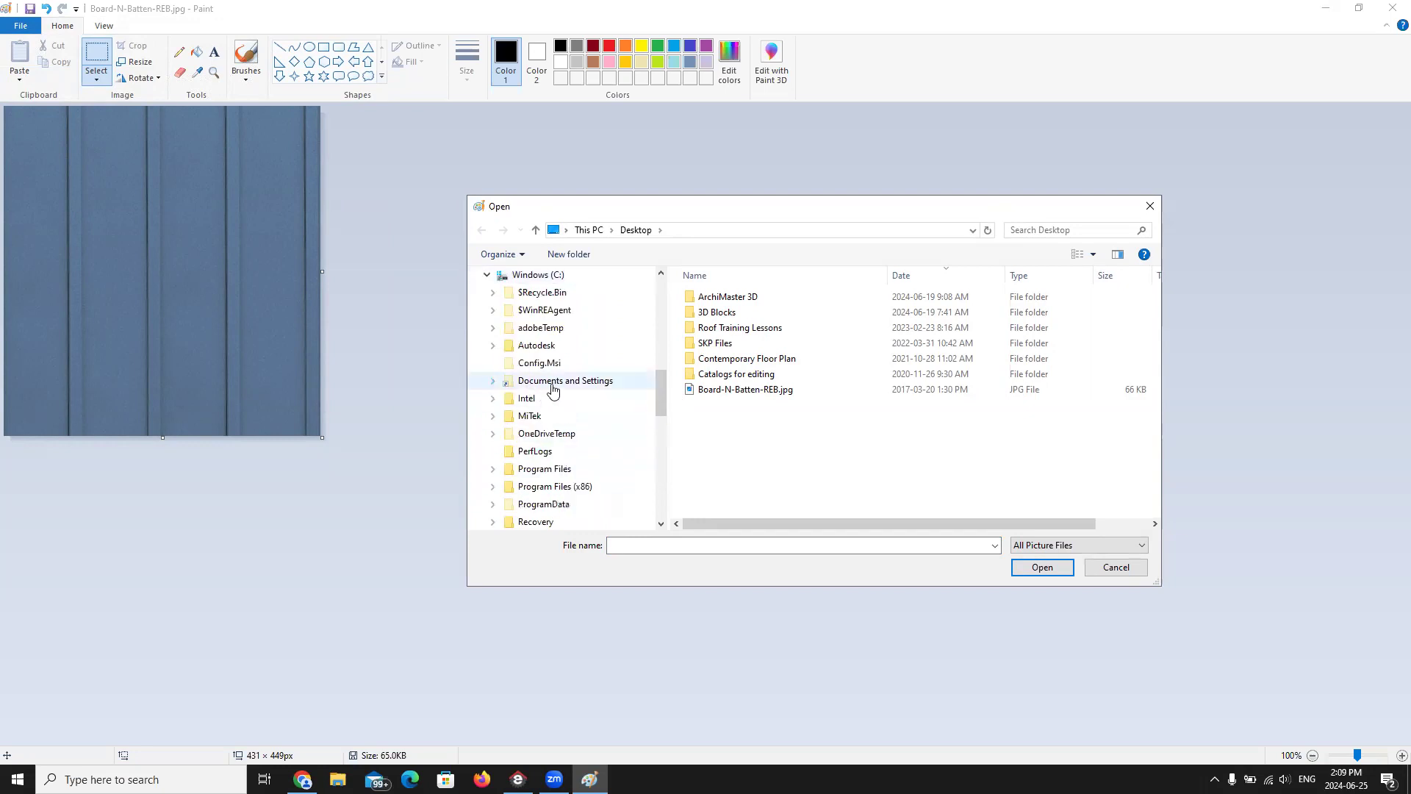
click(537, 506)
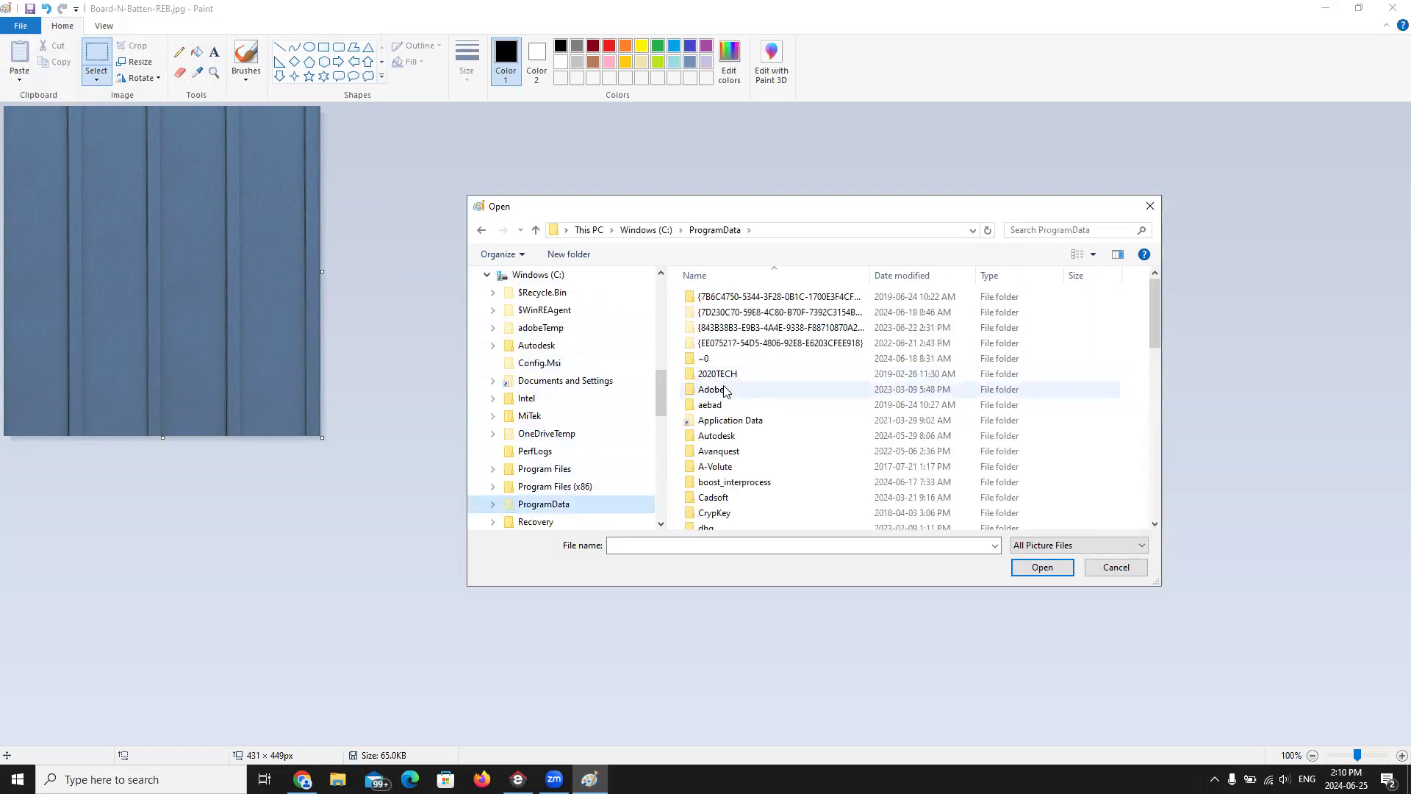
scroll(718, 400, down, 1)
click(712, 463)
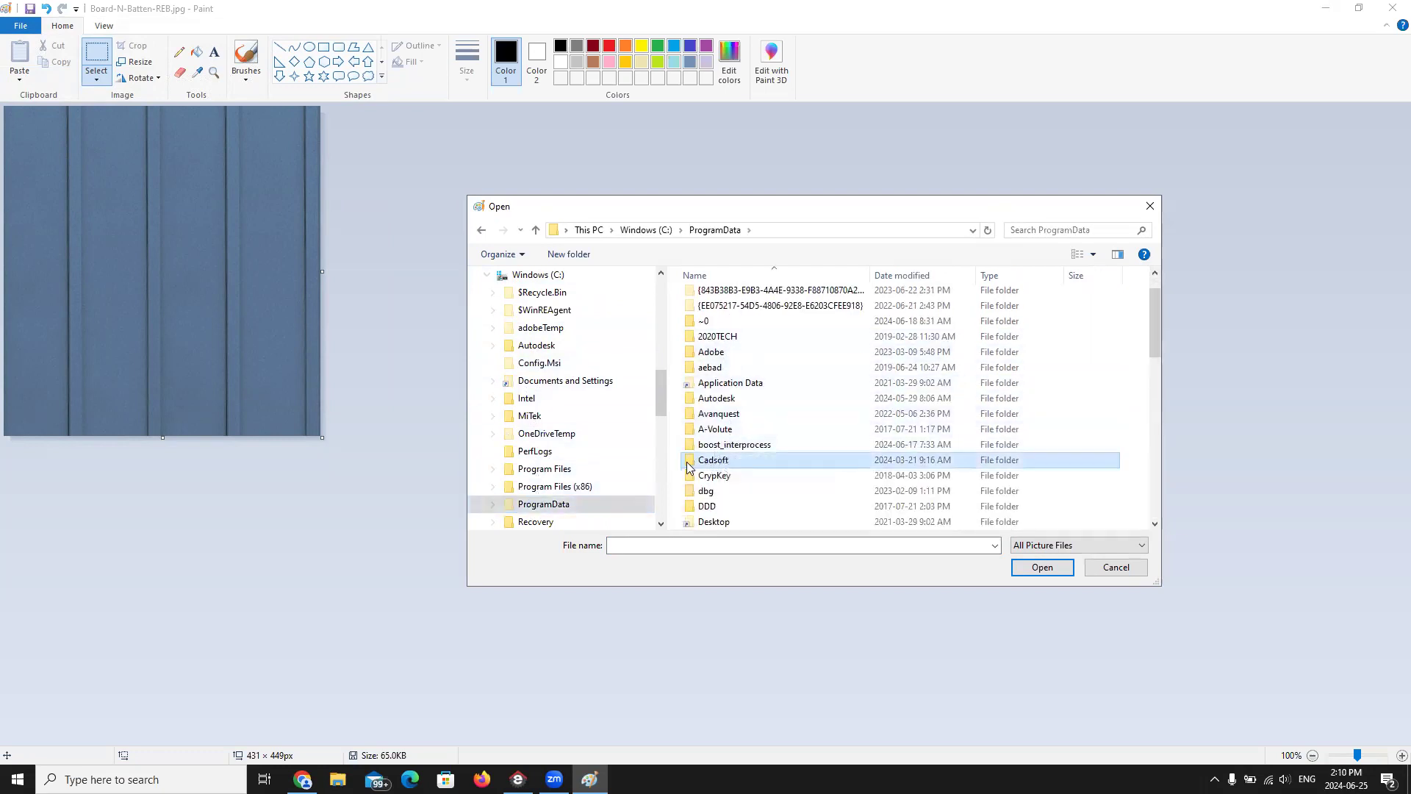
double_click(711, 463)
double_click(700, 376)
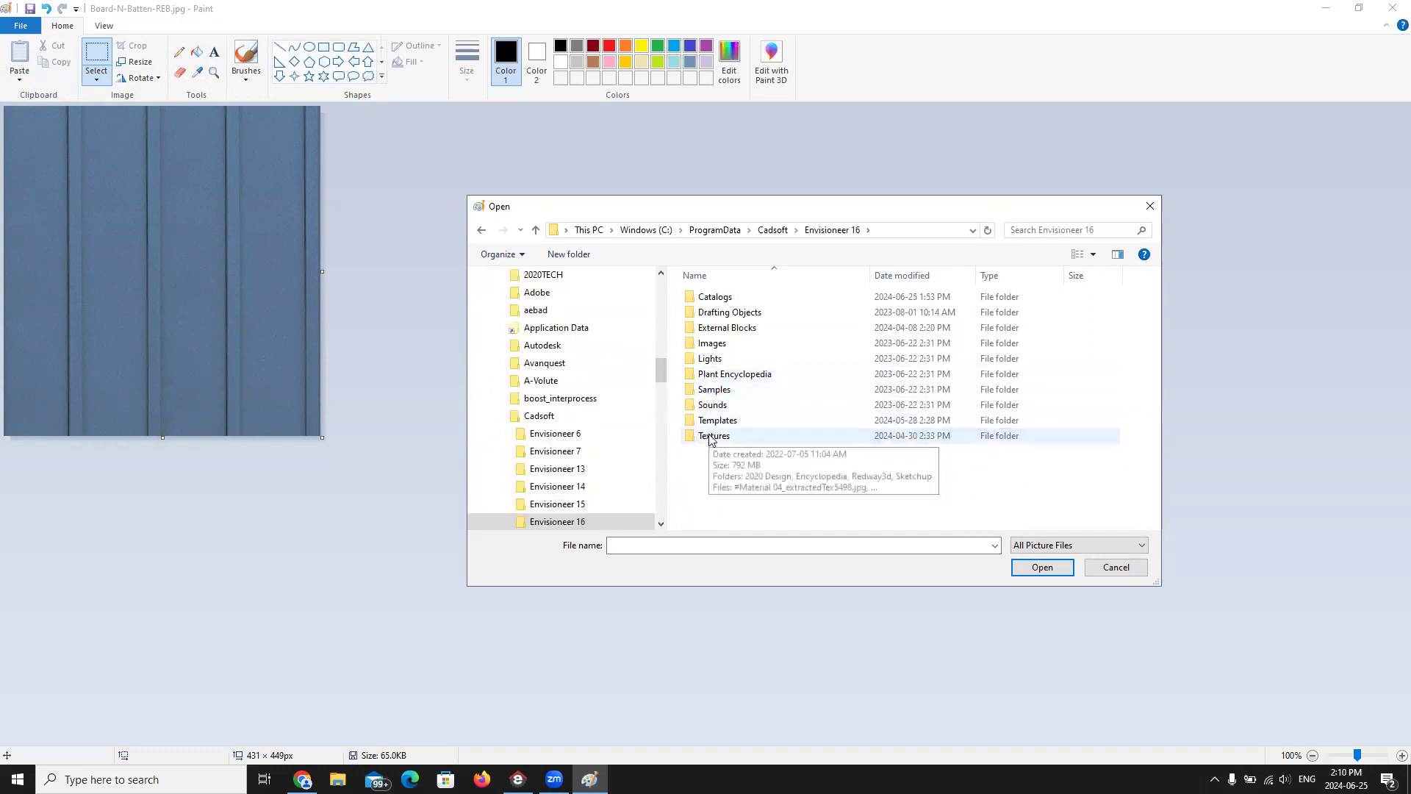
Step: Return from the Envisioneer 16 folder to the root of Windows (C:) in the Open dialog
click(536, 232)
click(536, 232)
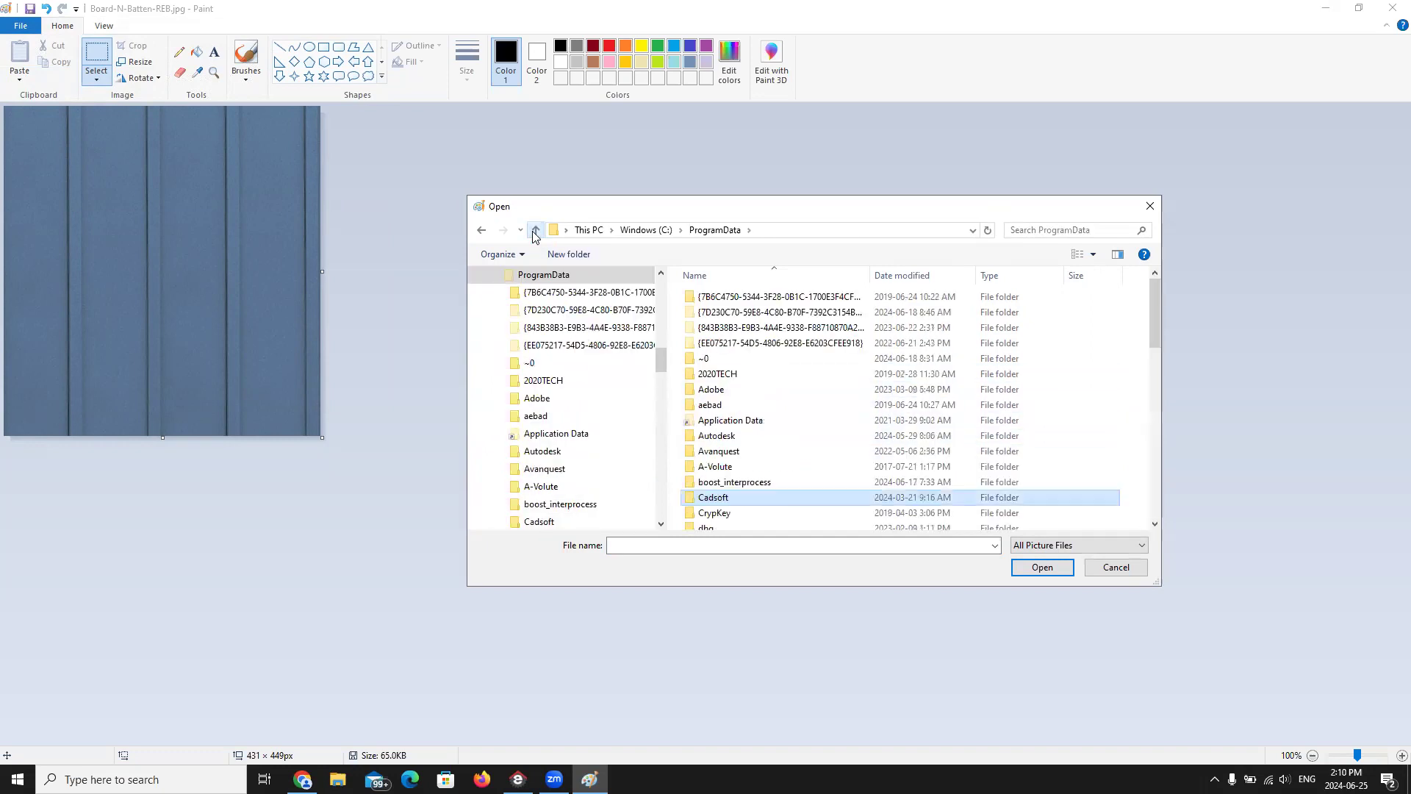
click(536, 231)
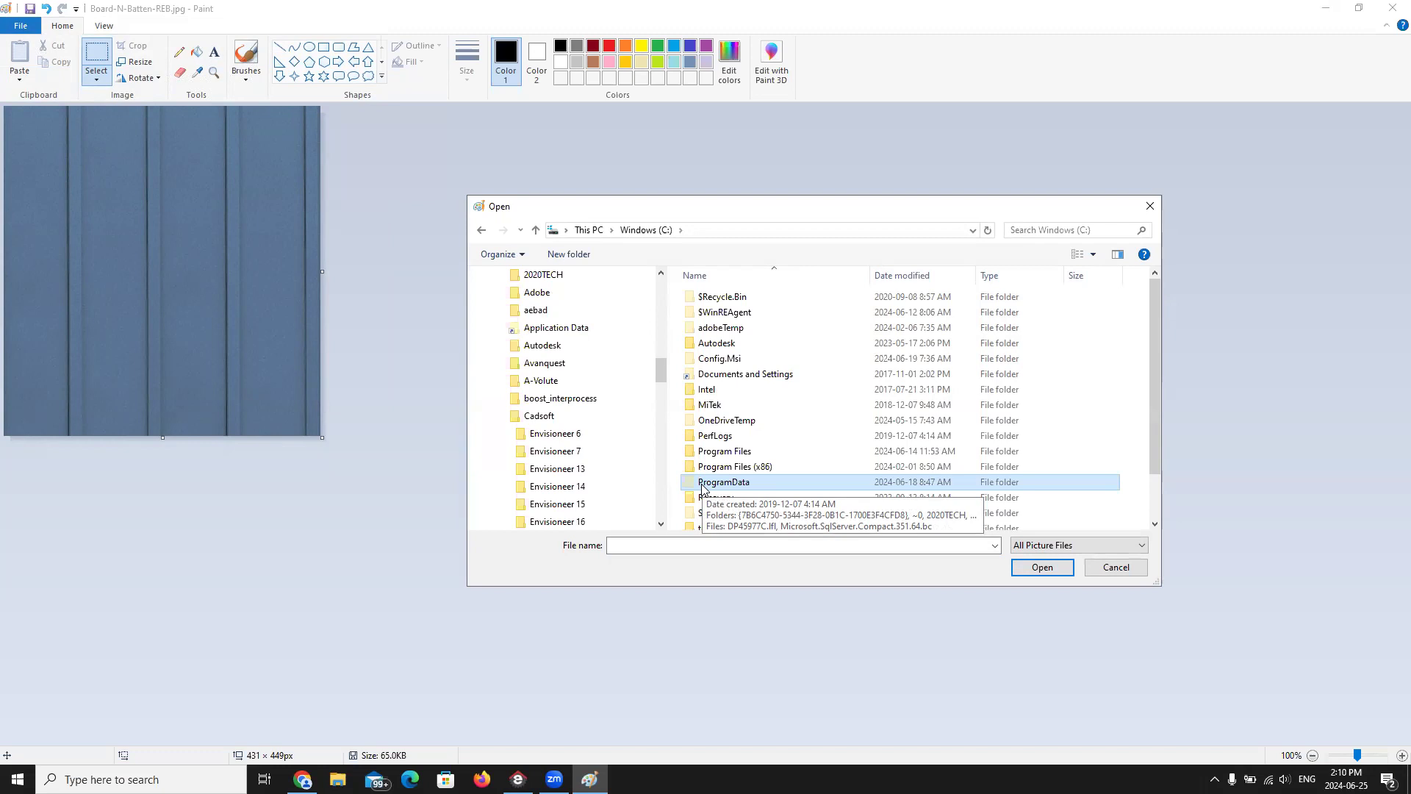
Step: Check the hidden files and folders setting in File Explorer's advanced folder options, and close File Explorer
click(337, 779)
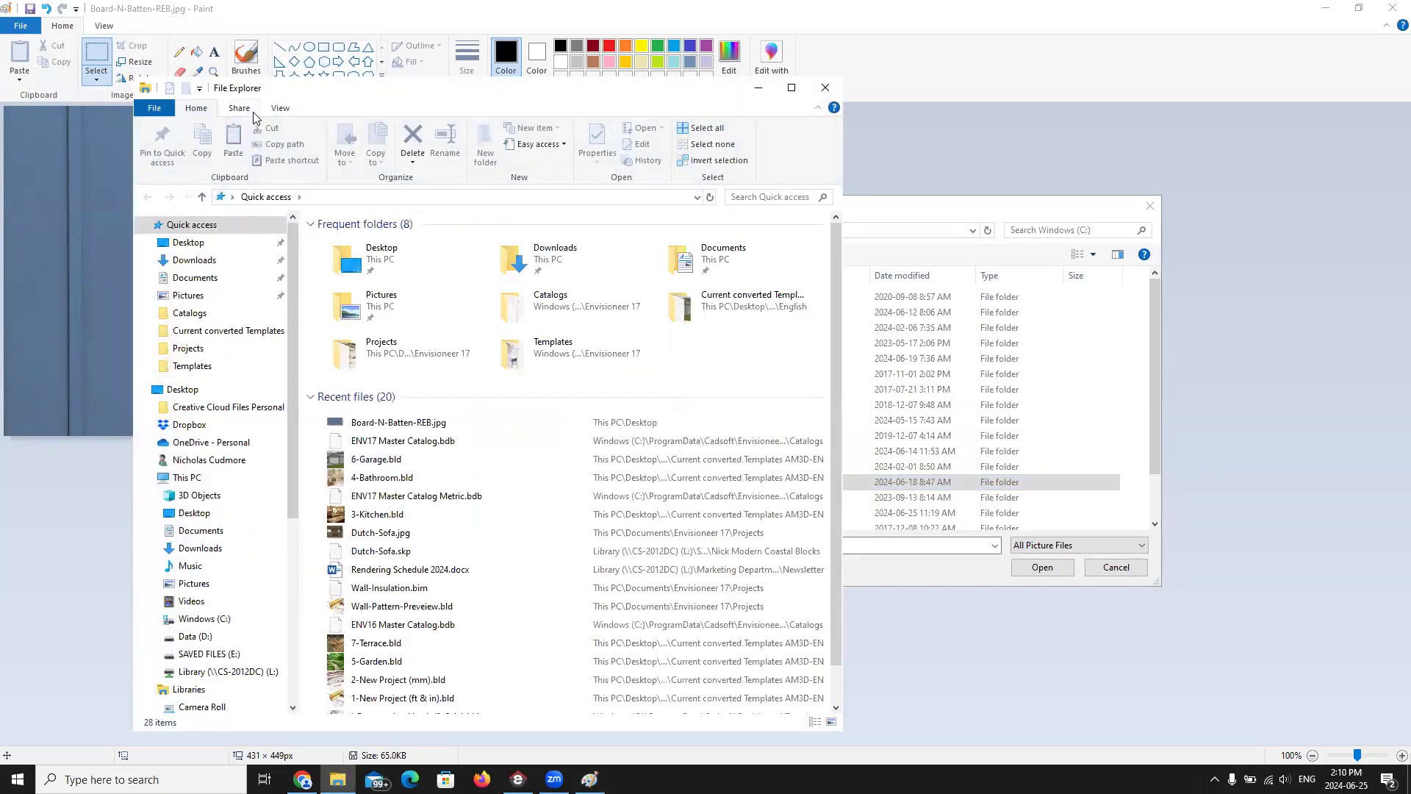
click(280, 108)
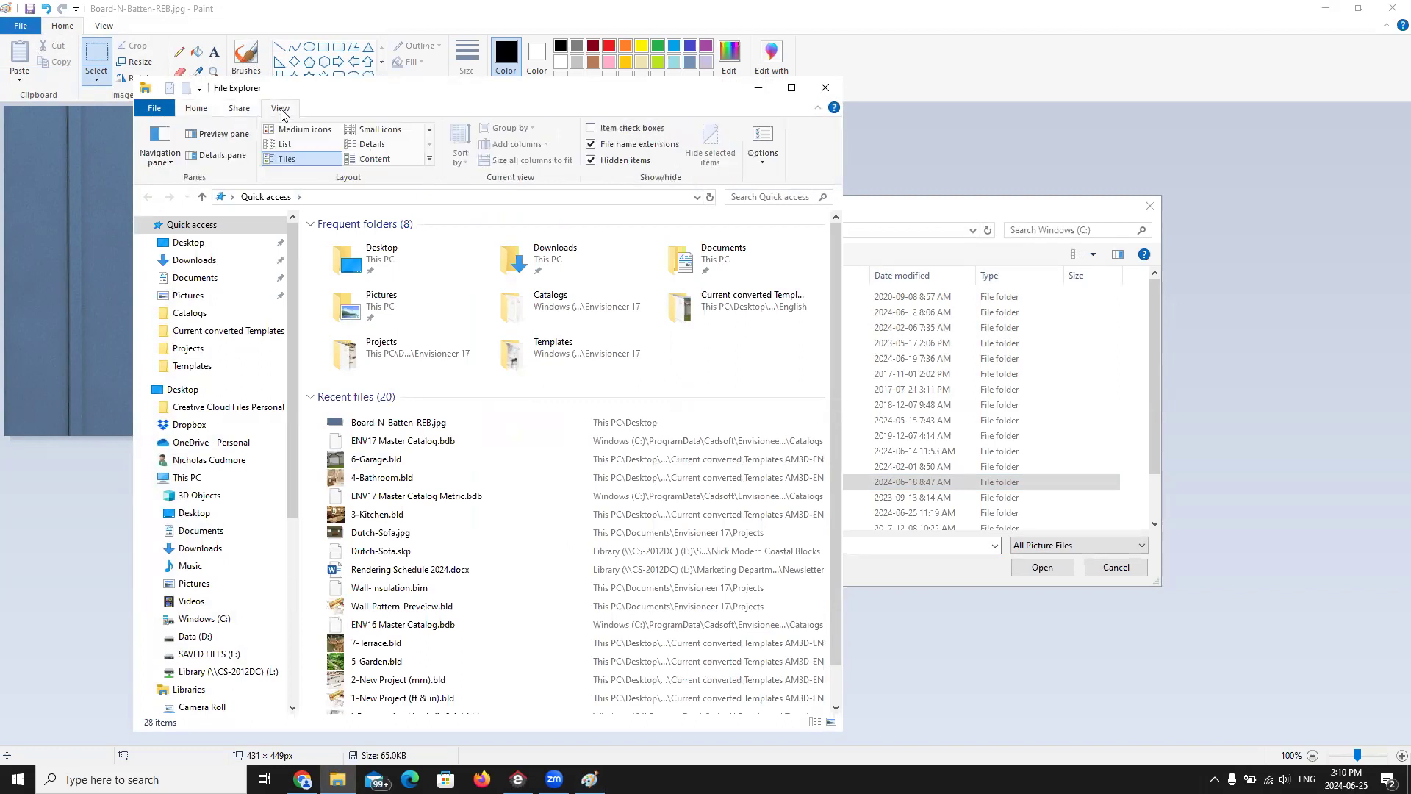
click(761, 151)
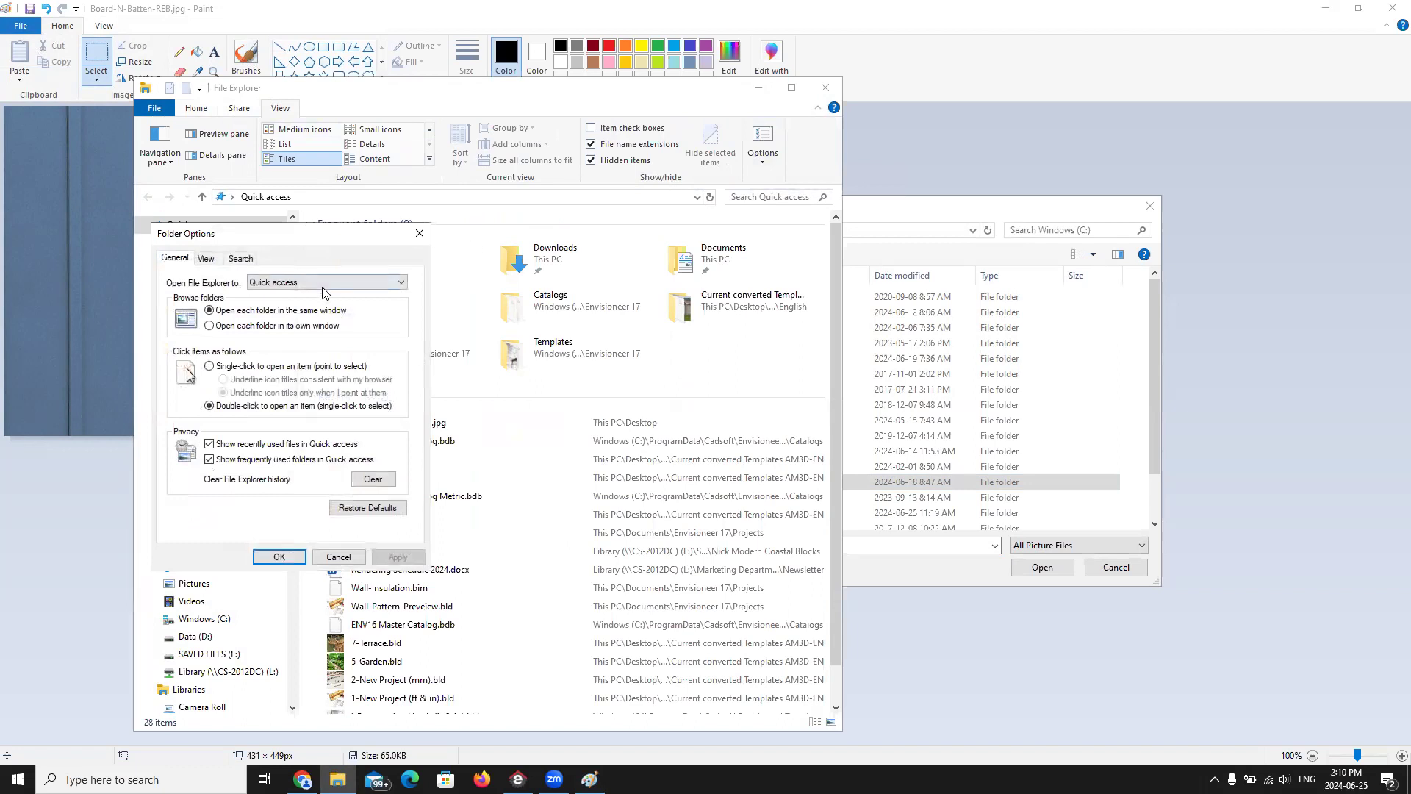
click(205, 258)
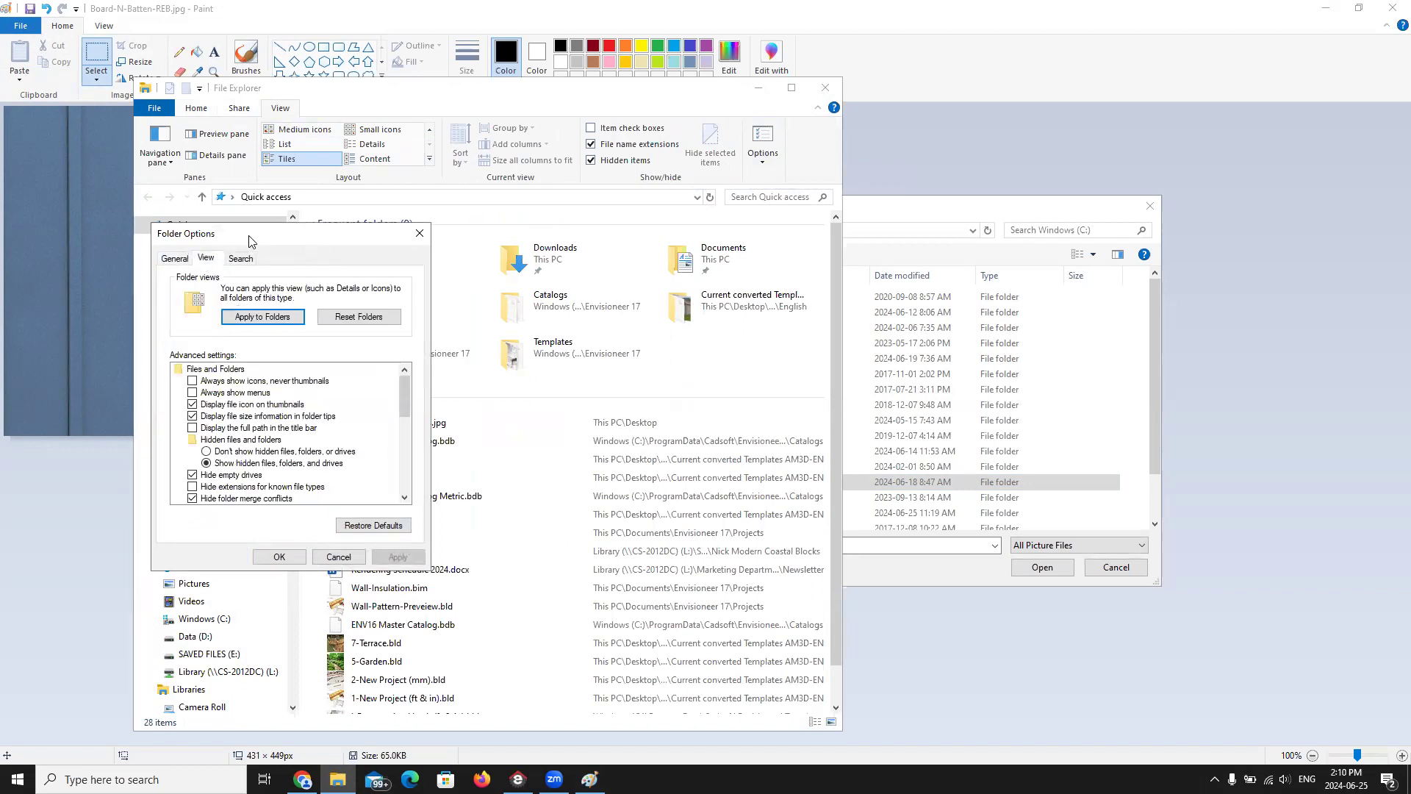
drag(248, 235, 497, 213)
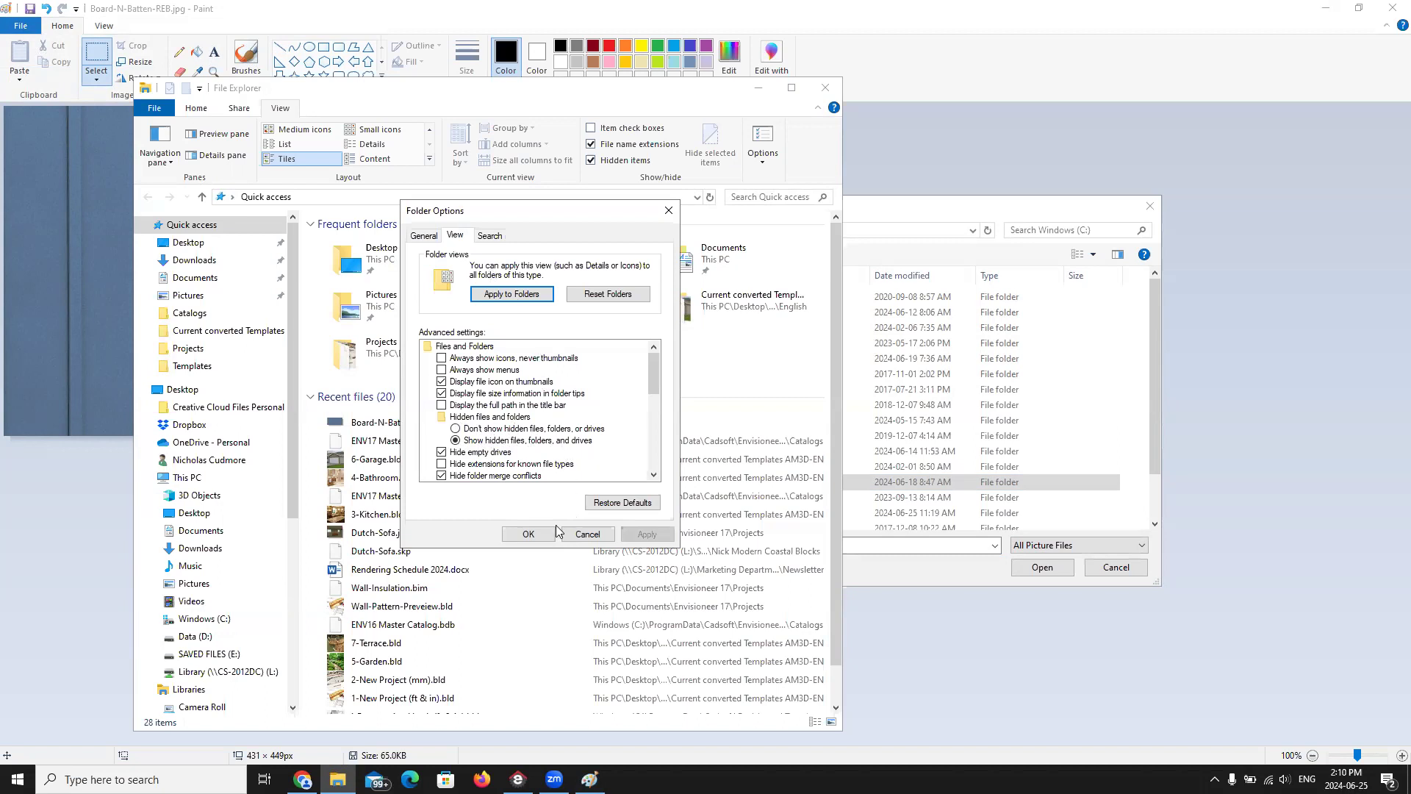
click(528, 533)
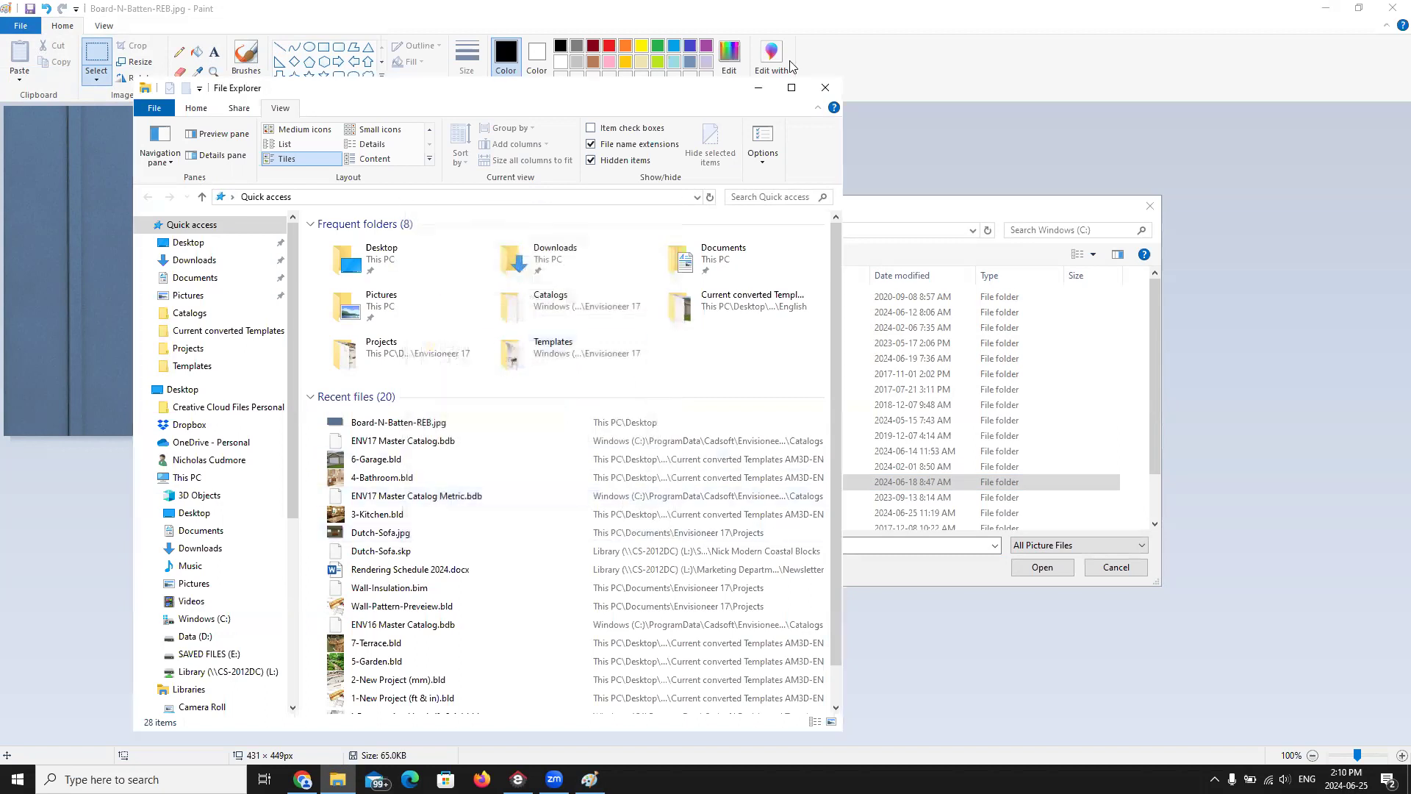
click(825, 86)
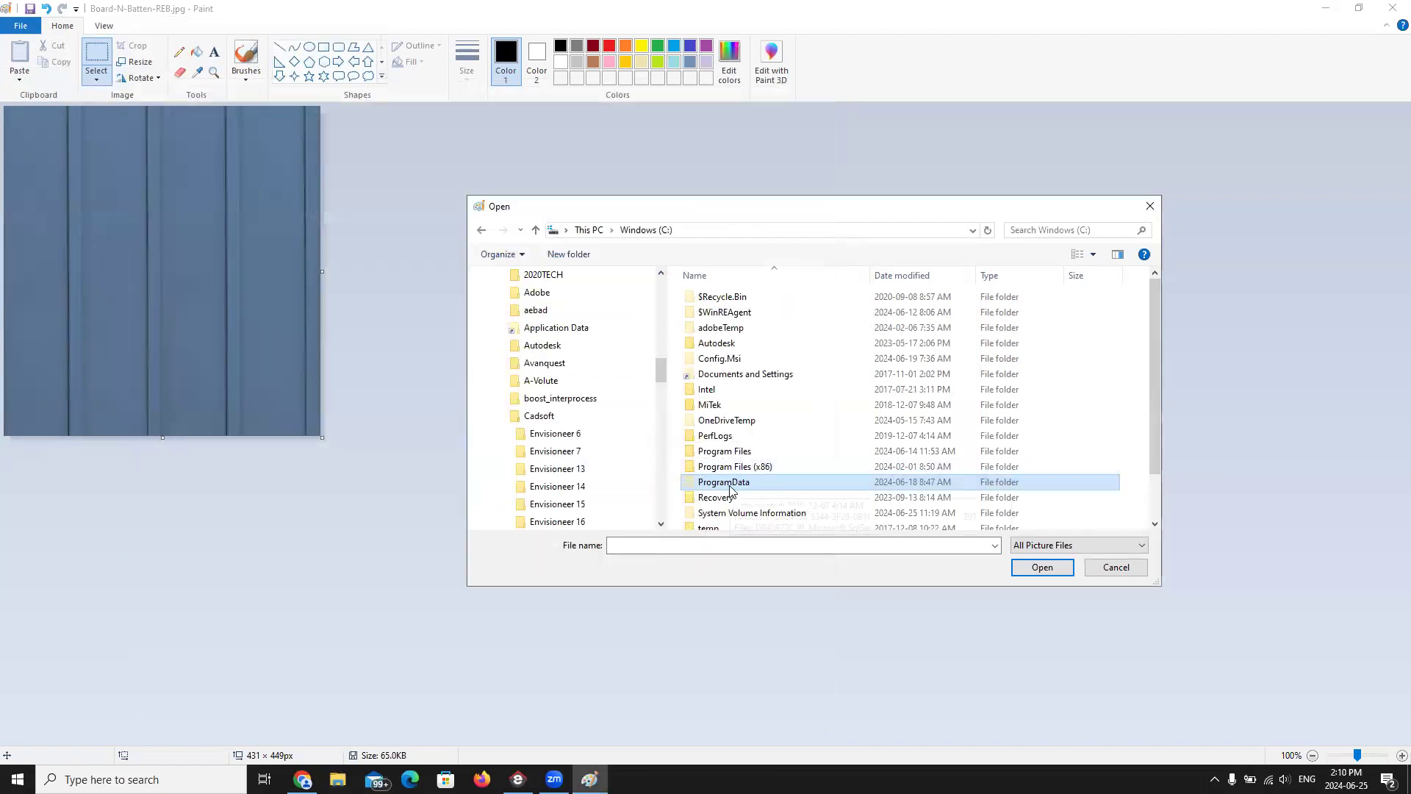
Step: Browse from drive C to the ProgramData > Cadsoft > Envisioneer 16 > Textures folder in the Open dialog
double_click(730, 490)
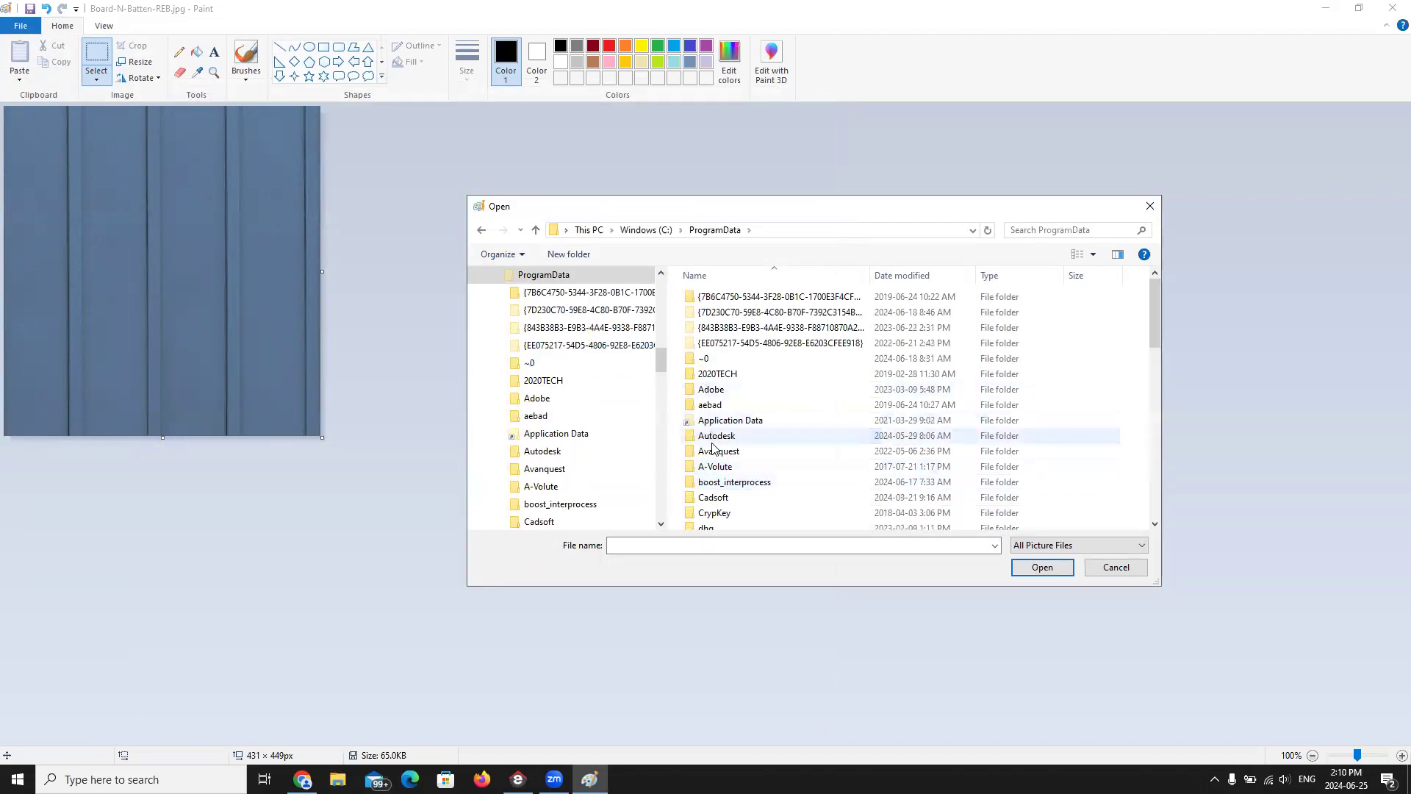
scroll(702, 441, down, 2)
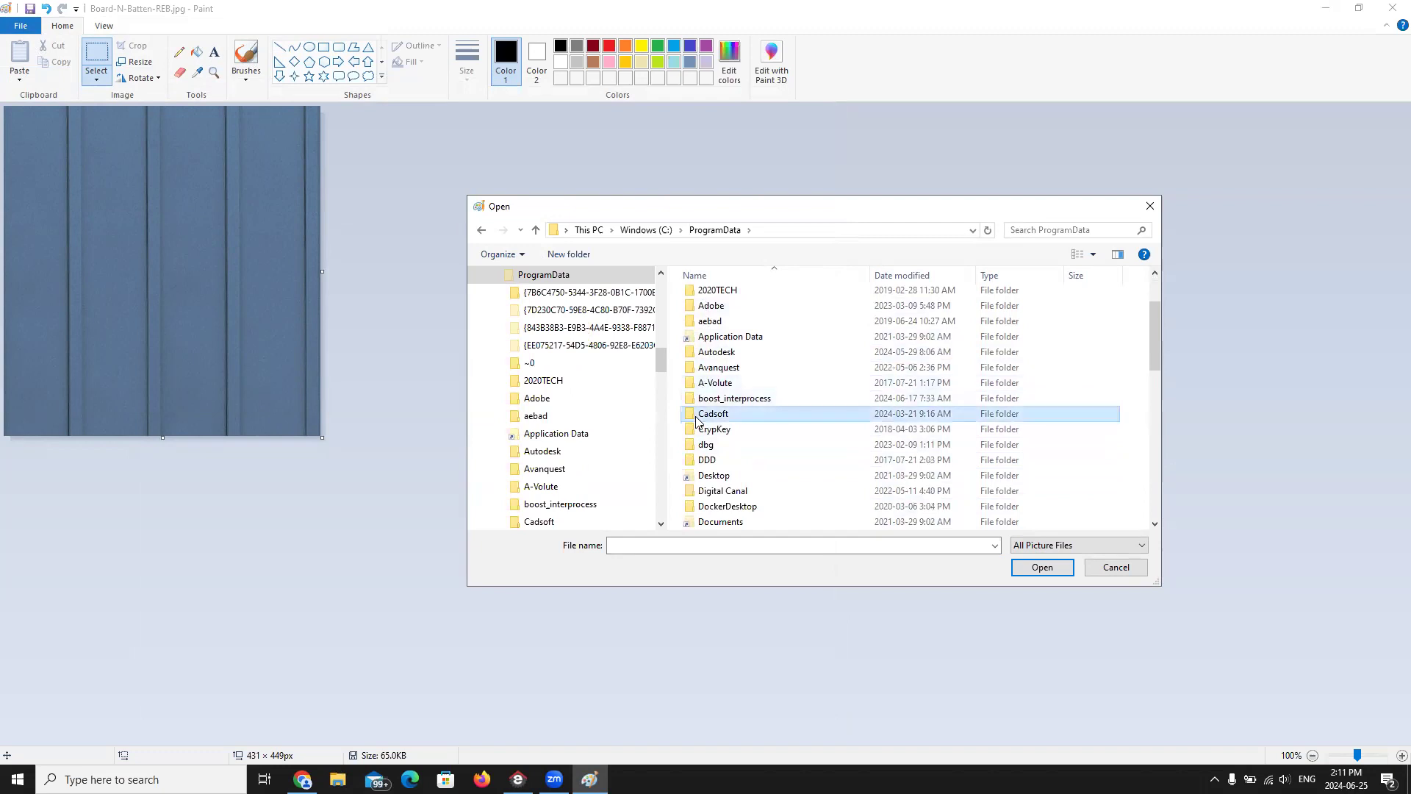
double_click(702, 413)
click(697, 376)
double_click(695, 378)
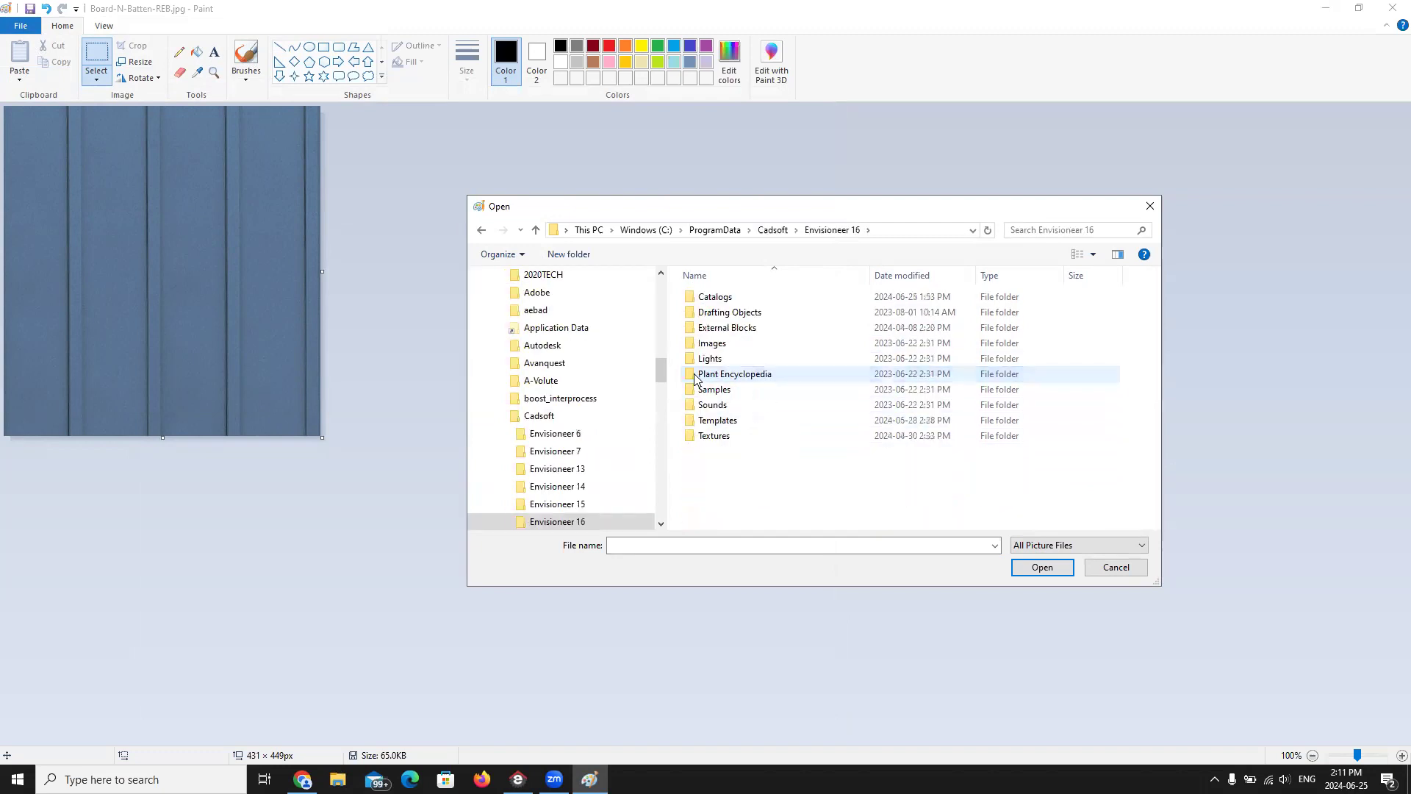
click(691, 438)
double_click(691, 438)
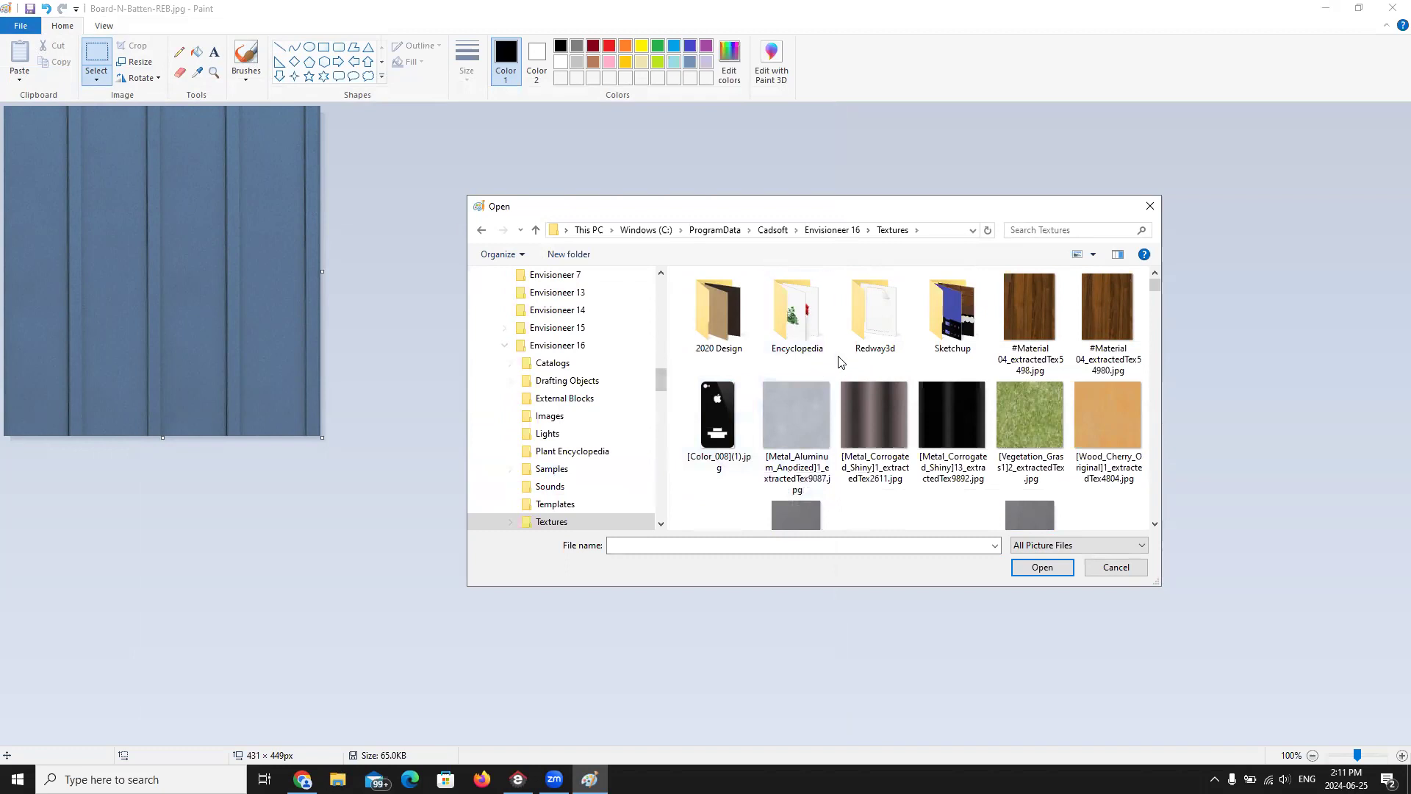
Step: Look through the Textures folder for the door image 404KP-i.bmp and open it in Paint
scroll(807, 419, down, 2)
scroll(954, 394, down, 3)
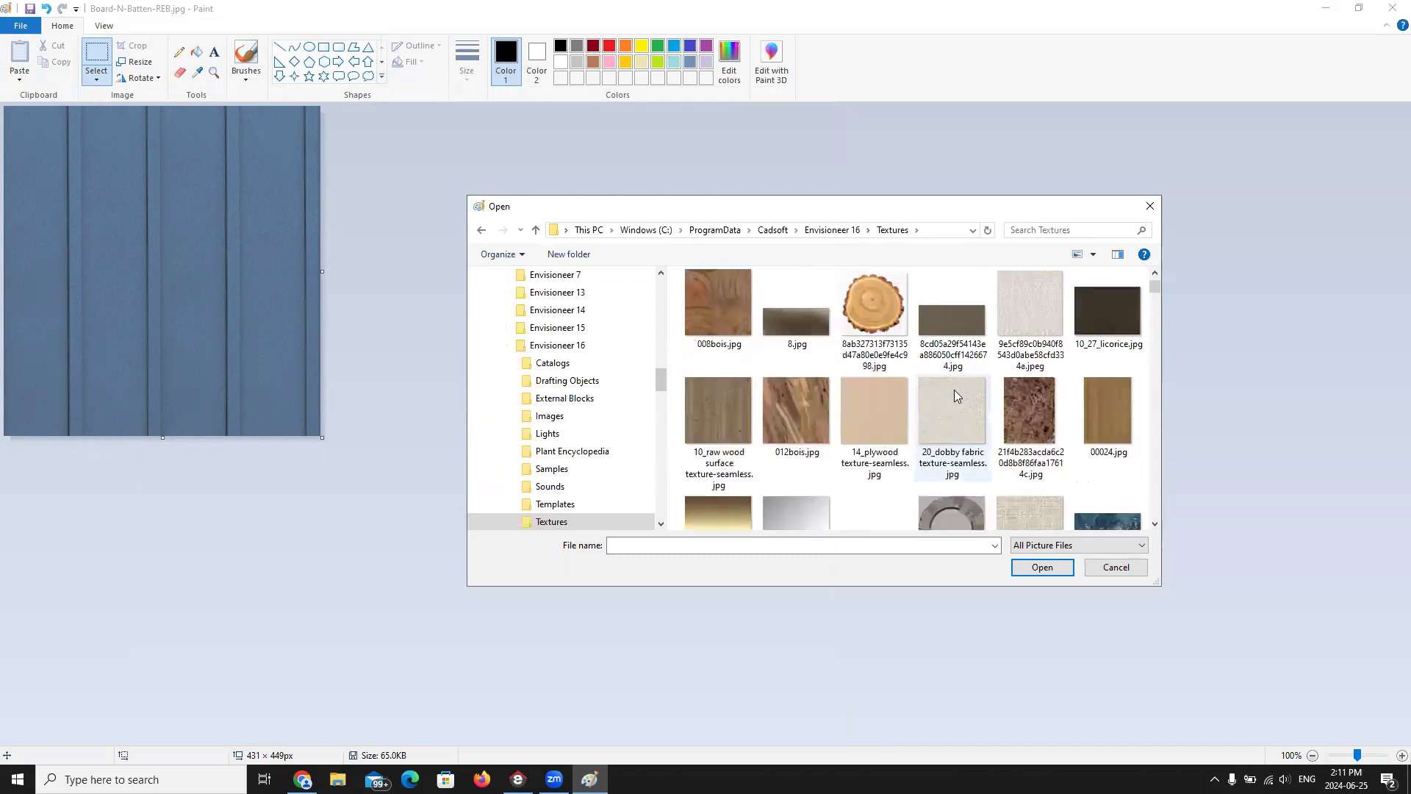
scroll(954, 389, up, 5)
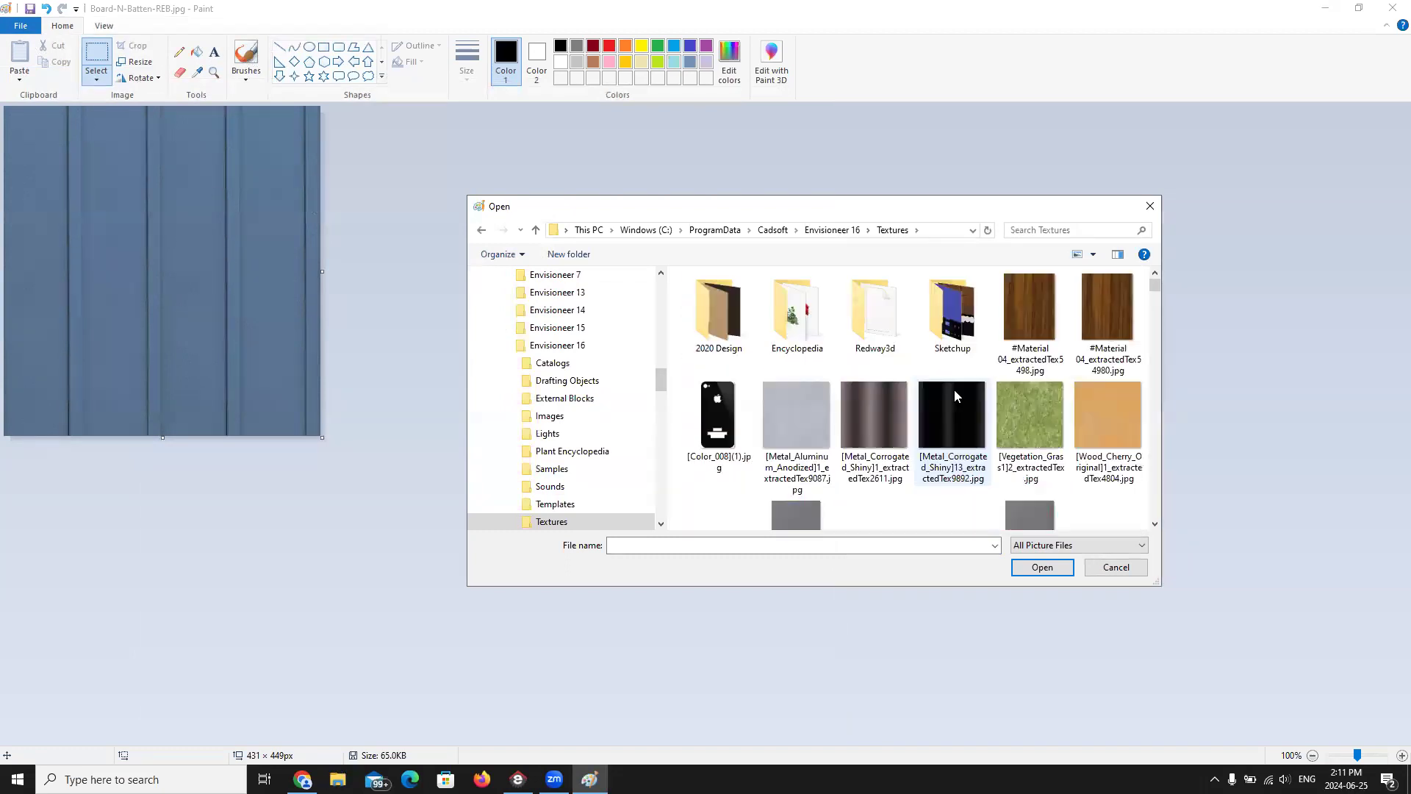
scroll(954, 390, down, 2)
scroll(954, 395, down, 10)
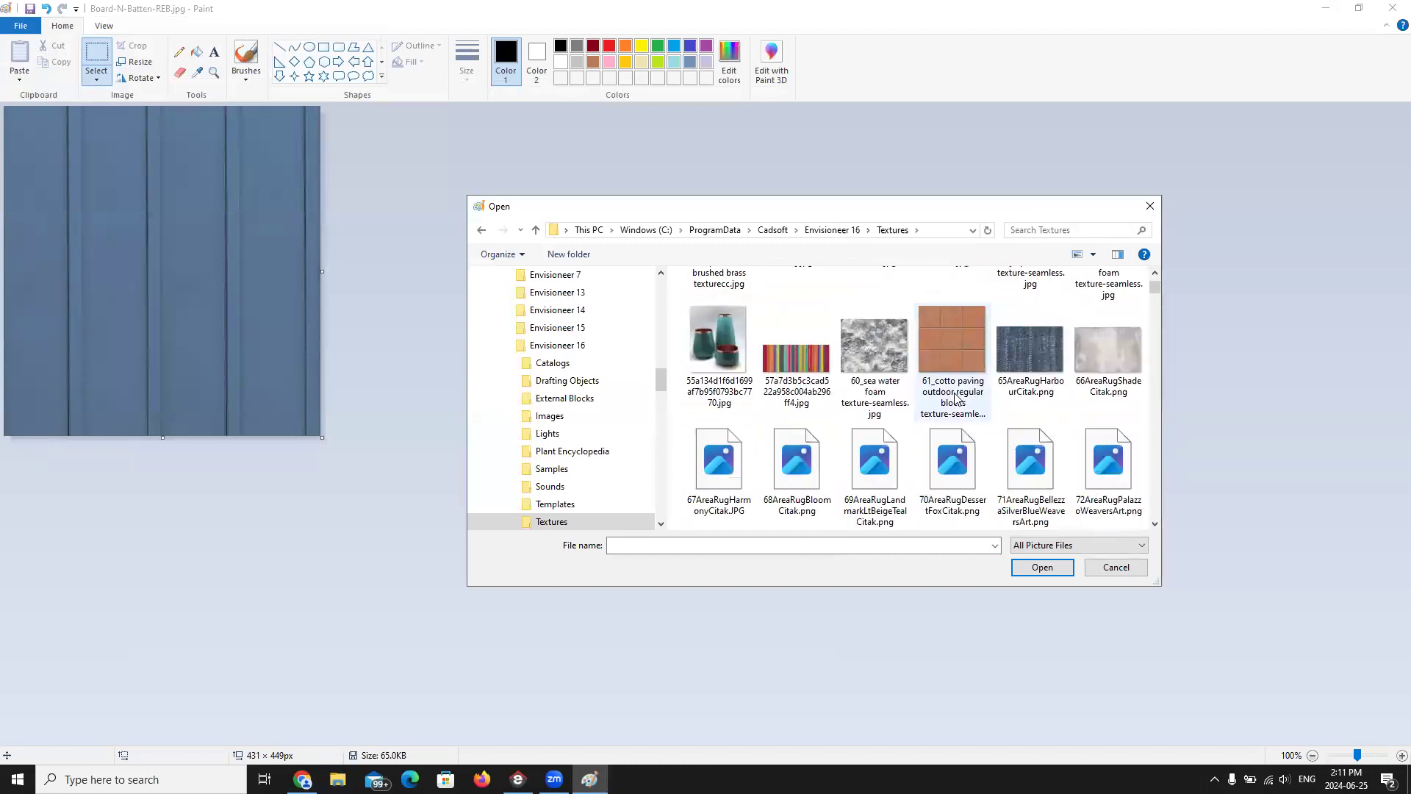
scroll(954, 392, up, 1)
click(878, 408)
click(1040, 566)
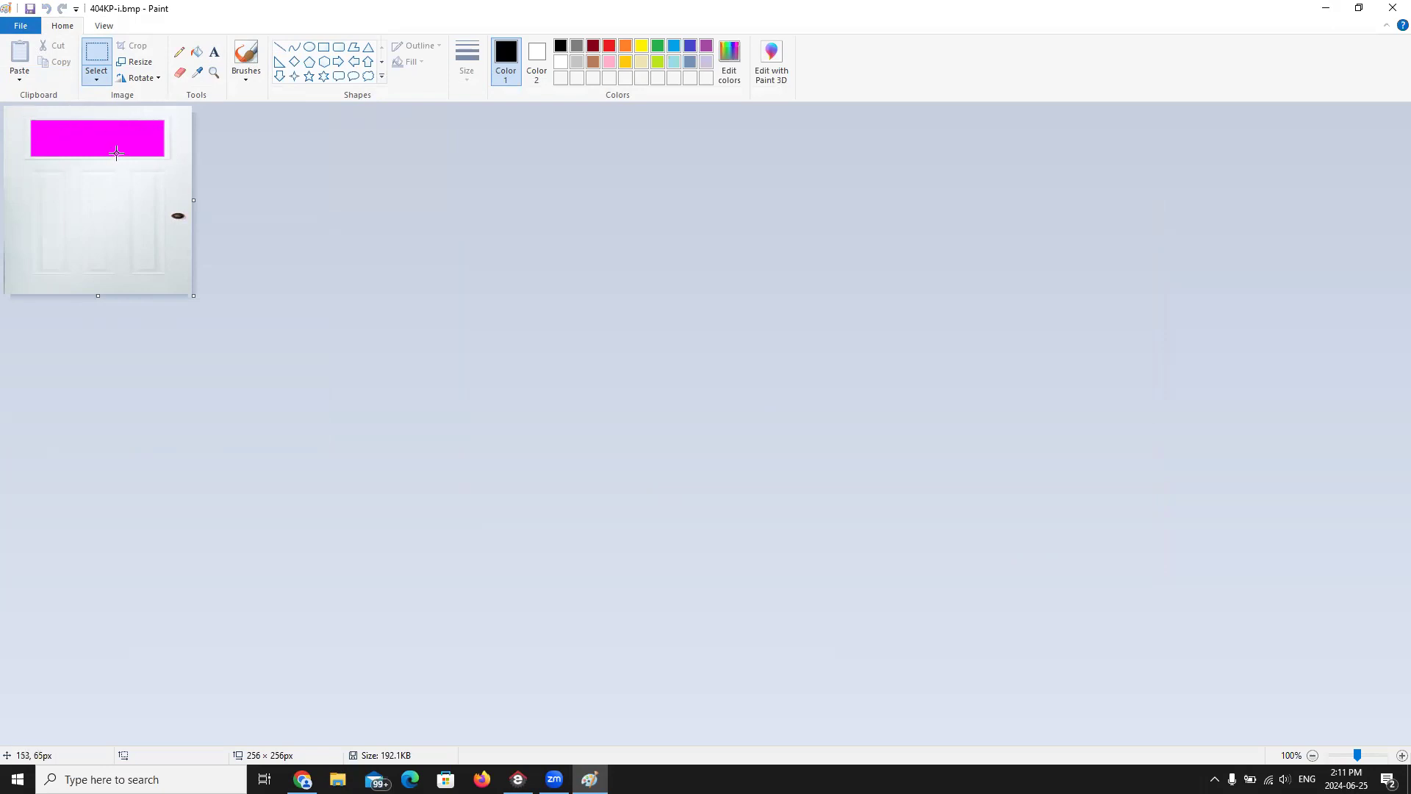
Step: Sample the magenta of the door's glass area and inspect its RGB values in the colour editor
click(197, 72)
click(105, 128)
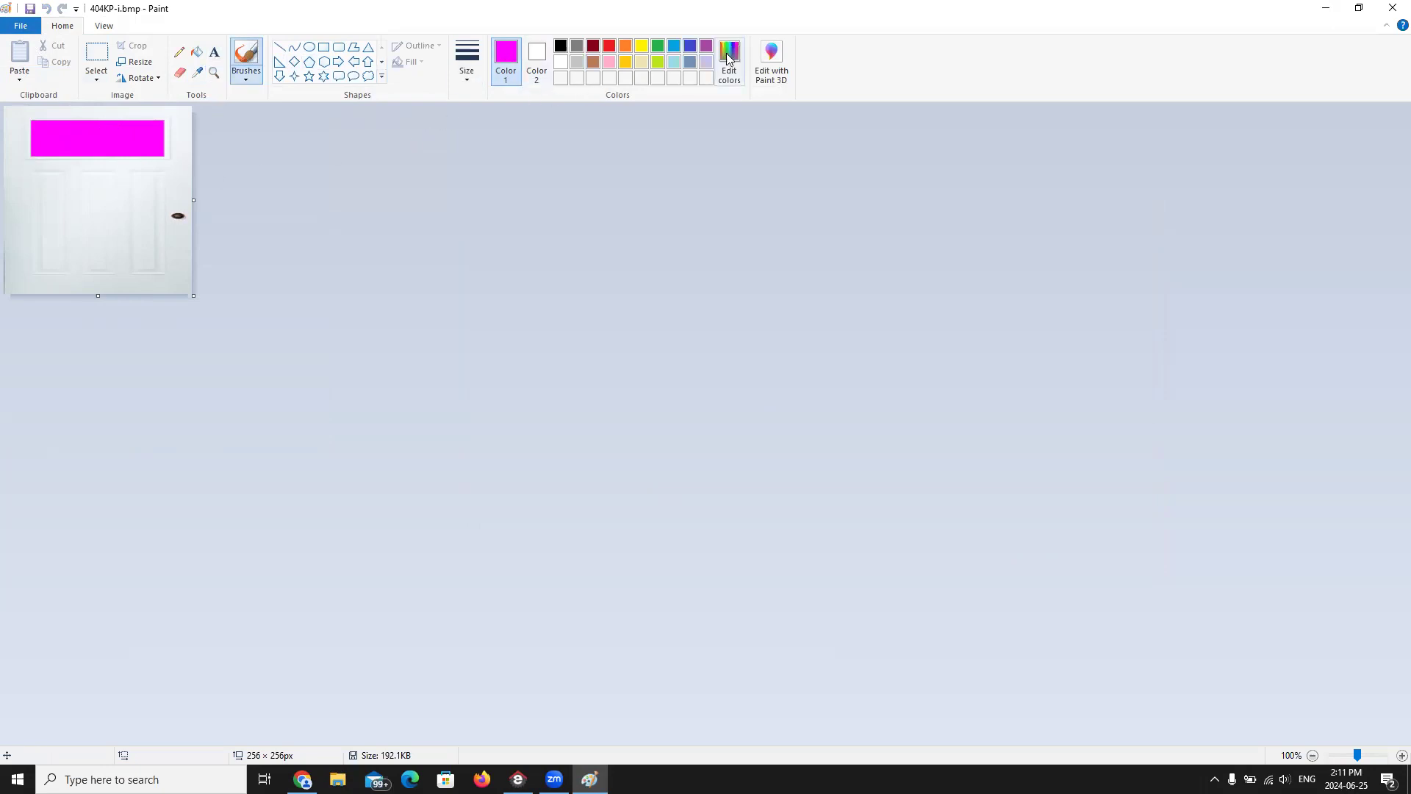
click(728, 59)
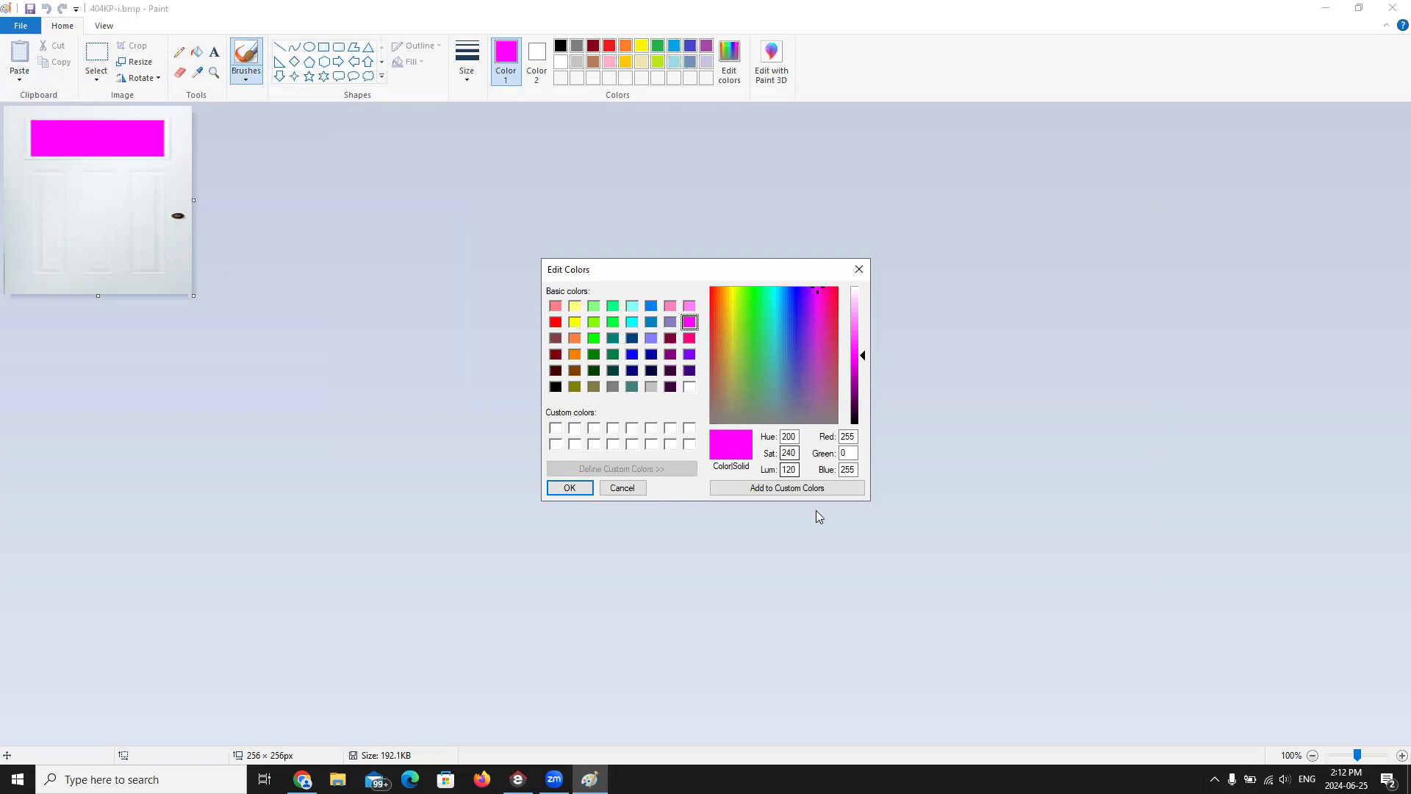
click(623, 489)
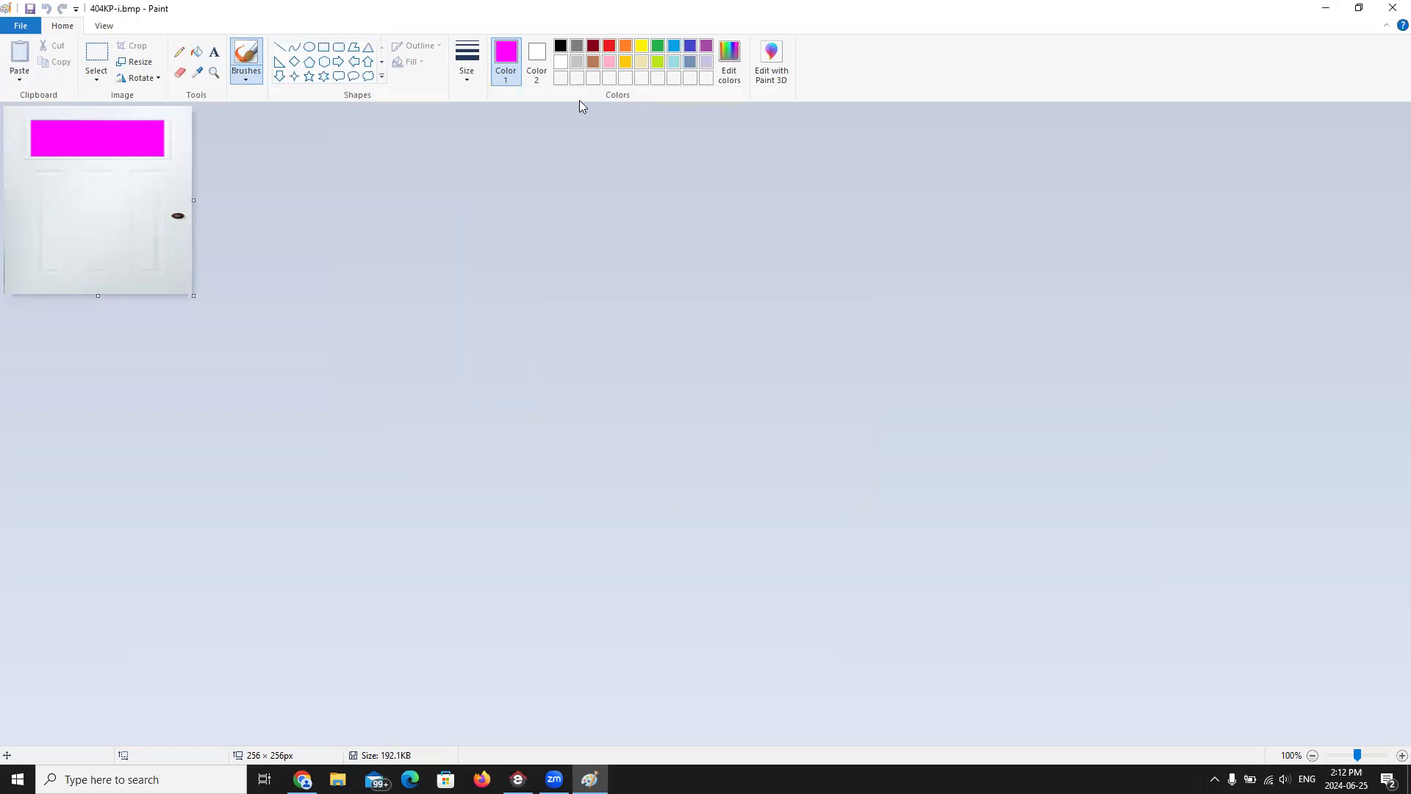
Step: Close Paint, switch to Envisioneer, and open the Materials library in the catalog's Library Manager
click(1391, 8)
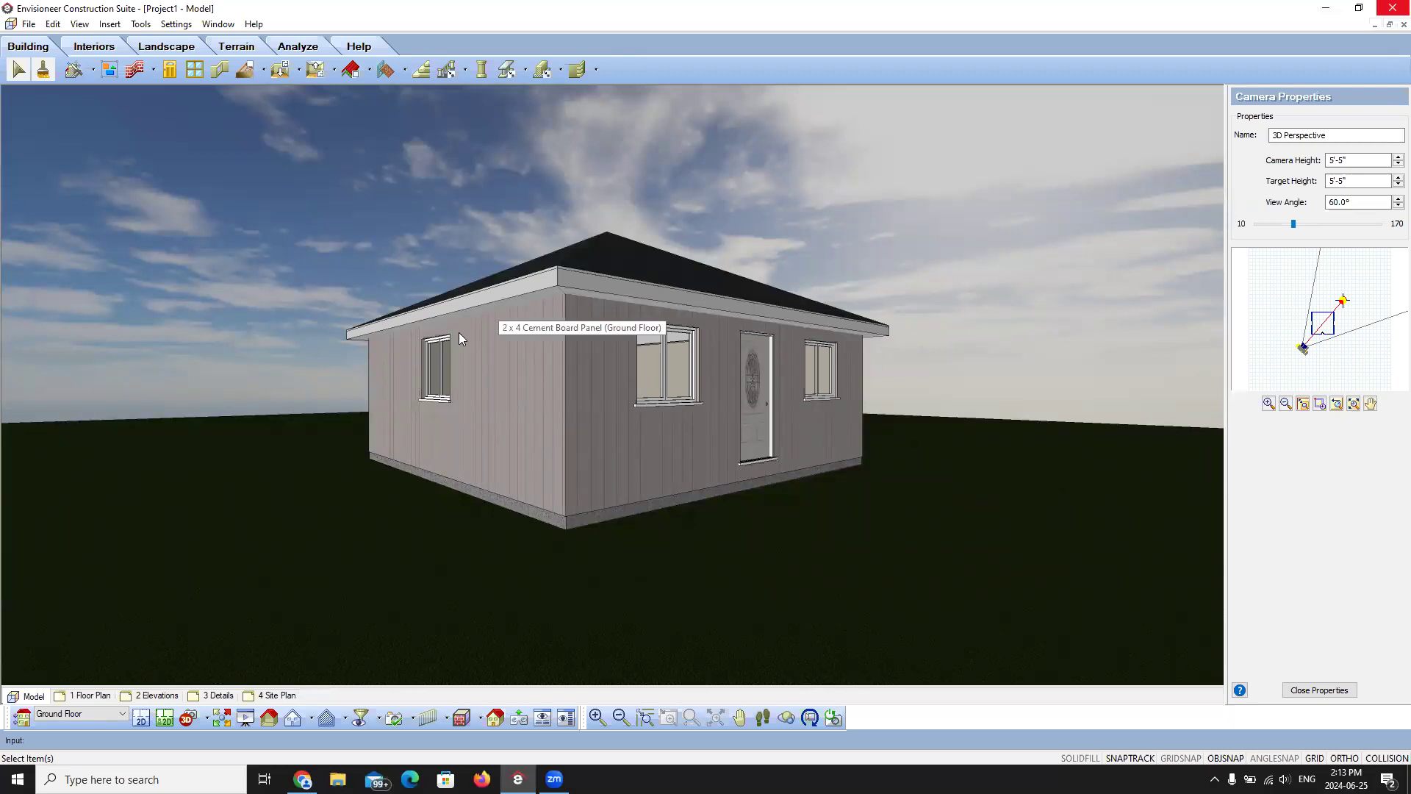
click(28, 24)
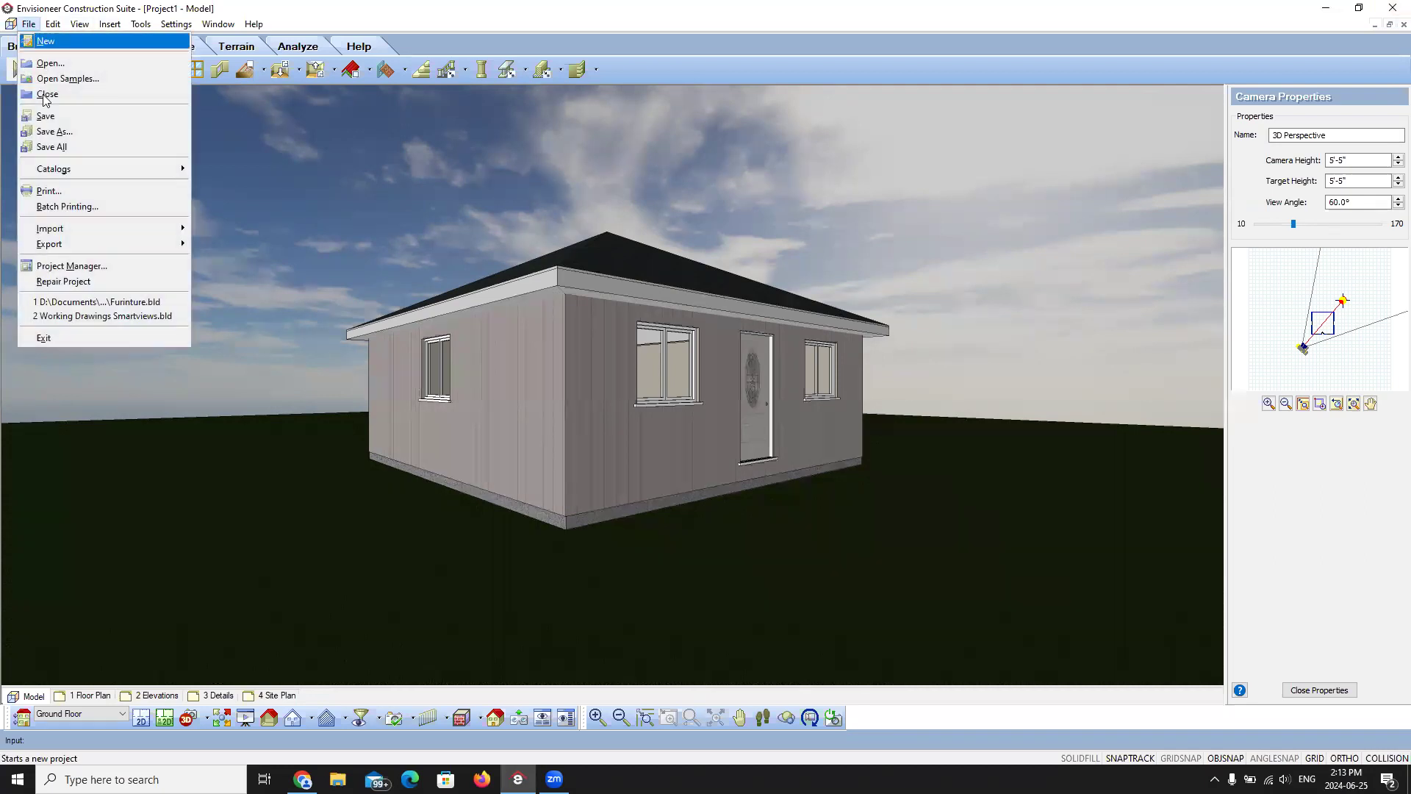
mouse_move(66, 170)
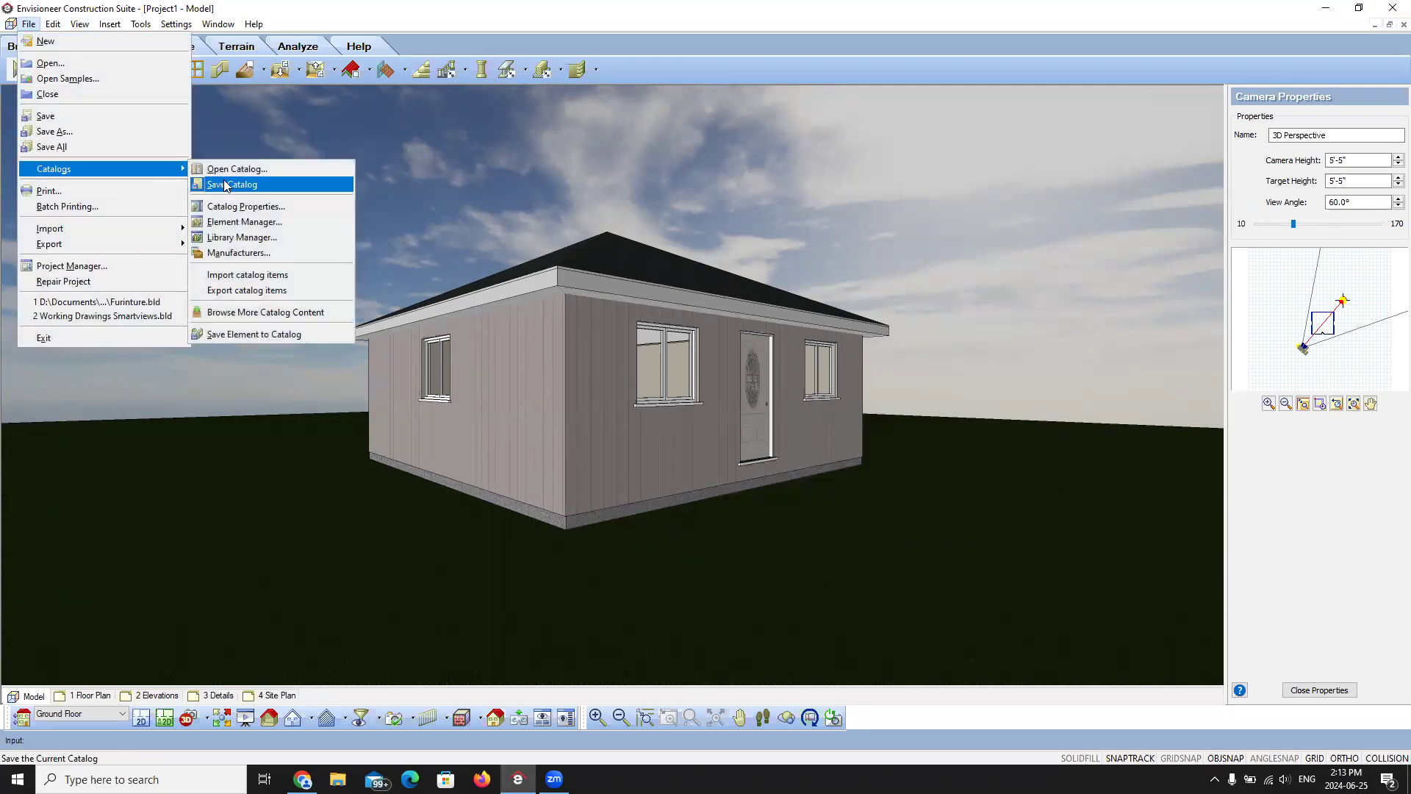
click(245, 238)
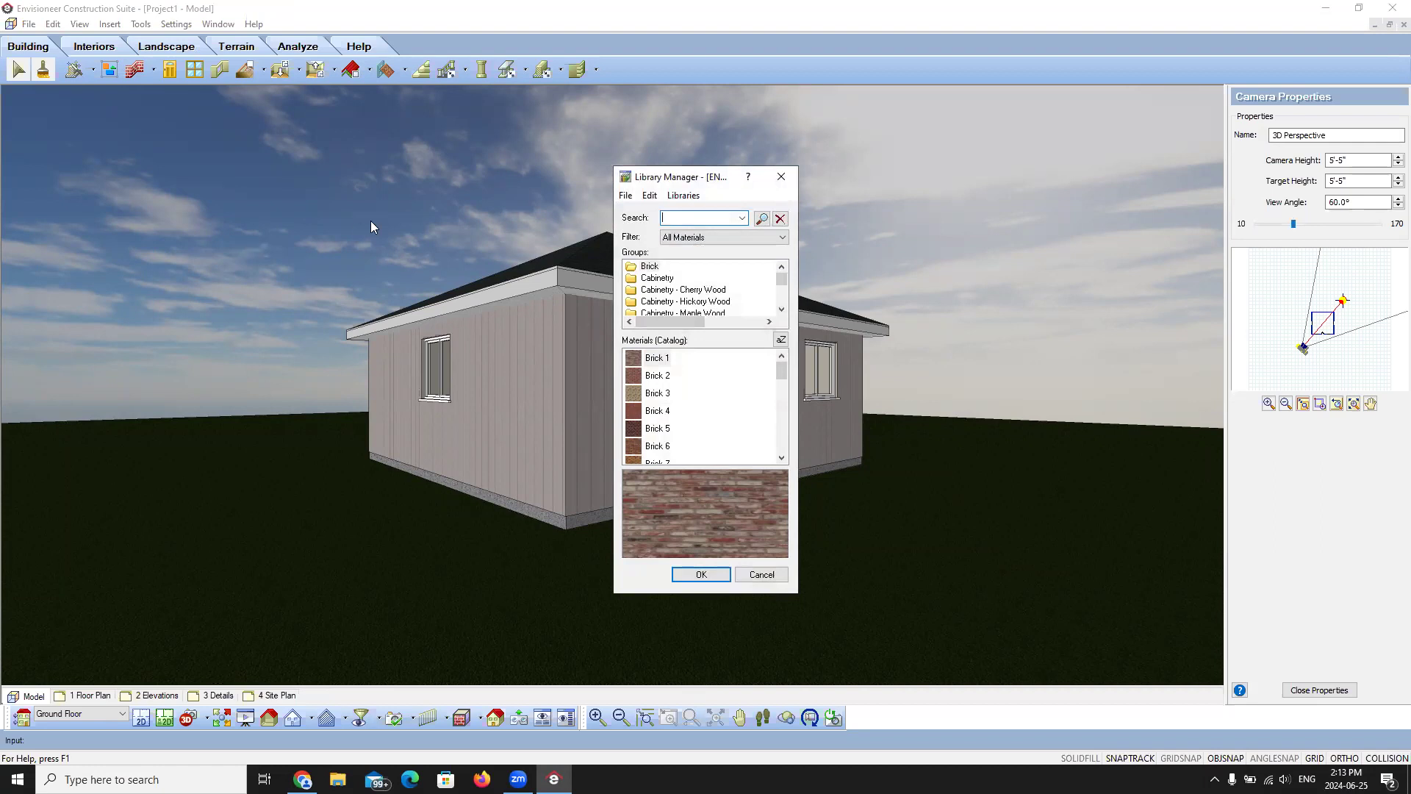
click(684, 195)
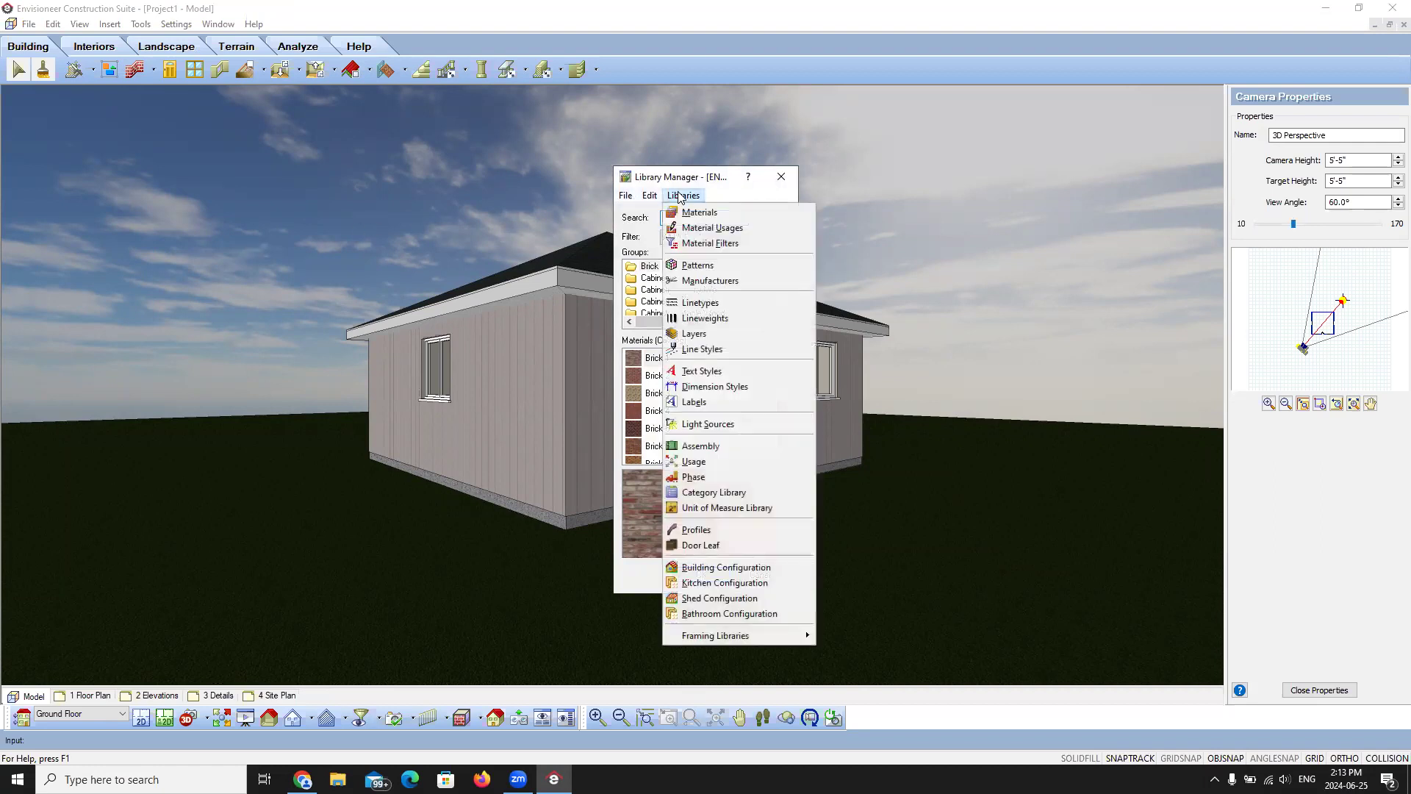
click(711, 214)
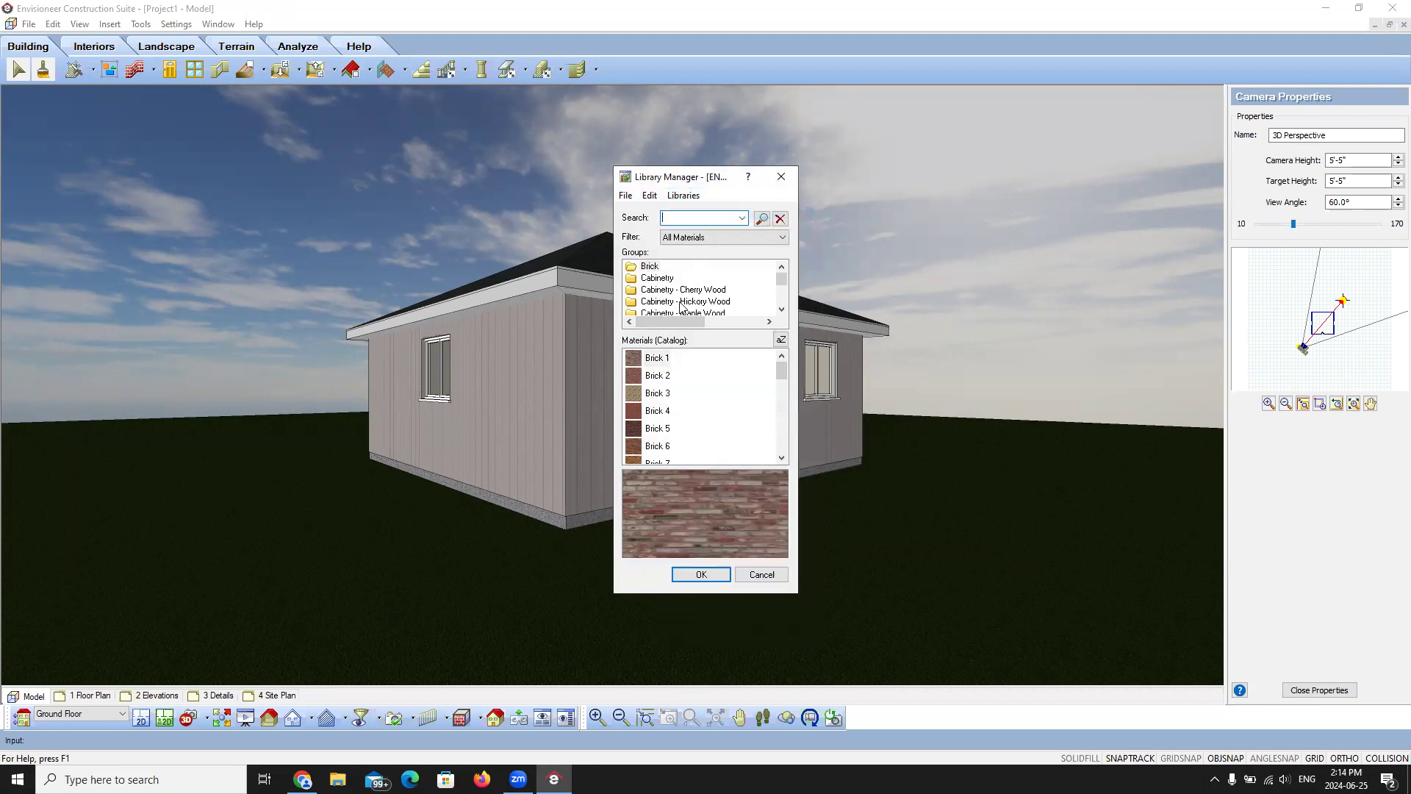
Step: Open the Wood Panels material group and select the Board N Batten Grey Webinar material
scroll(674, 294, down, 5)
scroll(675, 294, down, 6)
scroll(672, 298, down, 1)
click(670, 290)
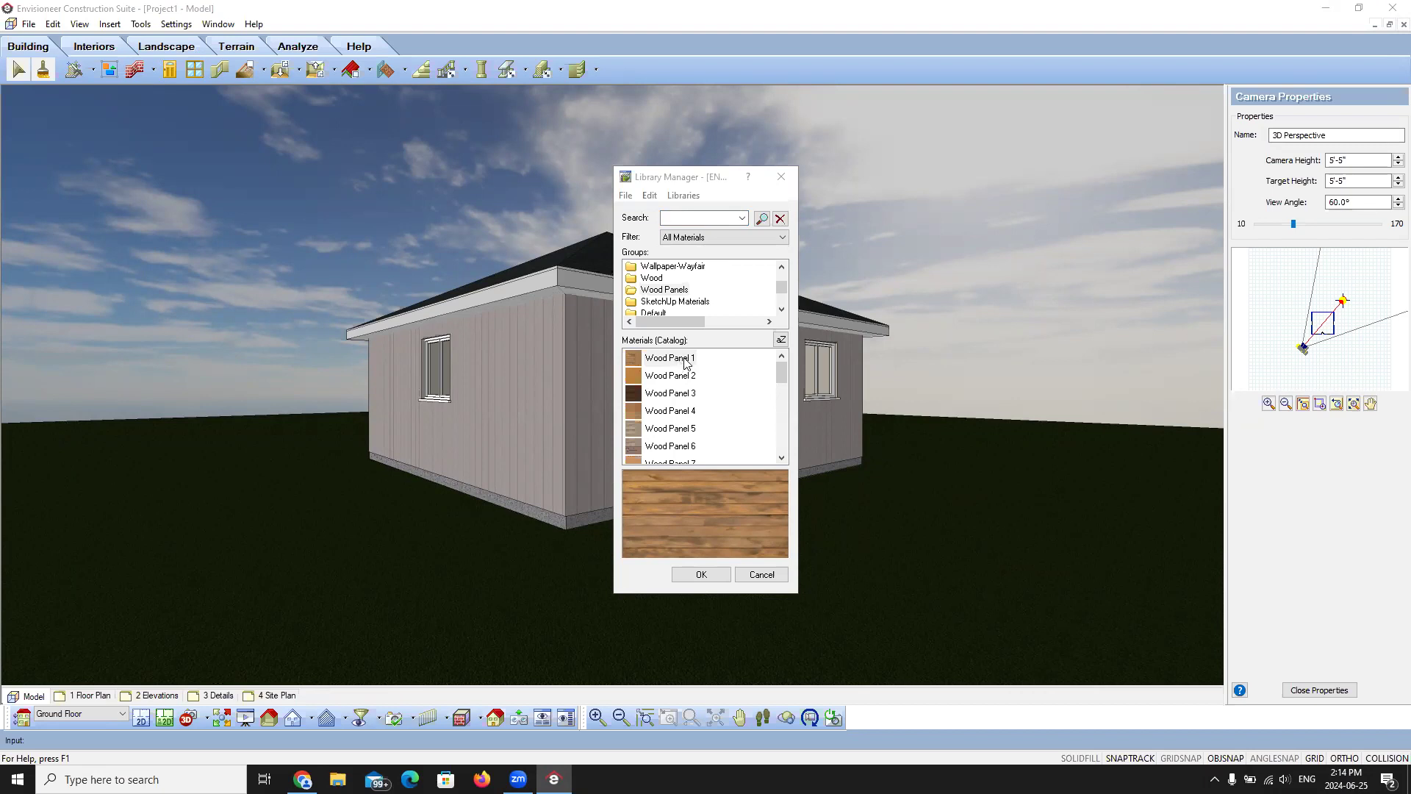
drag(782, 375, 783, 447)
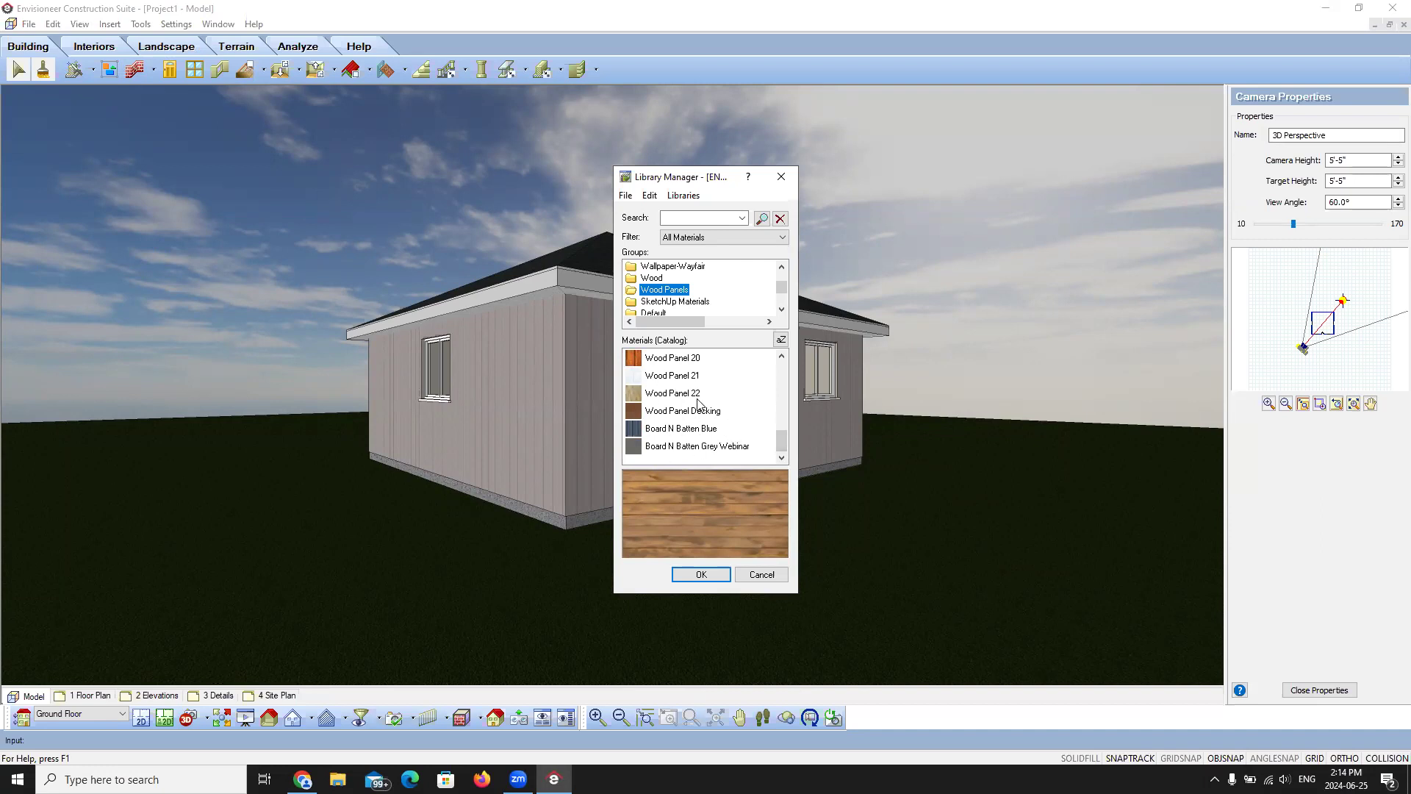
click(675, 450)
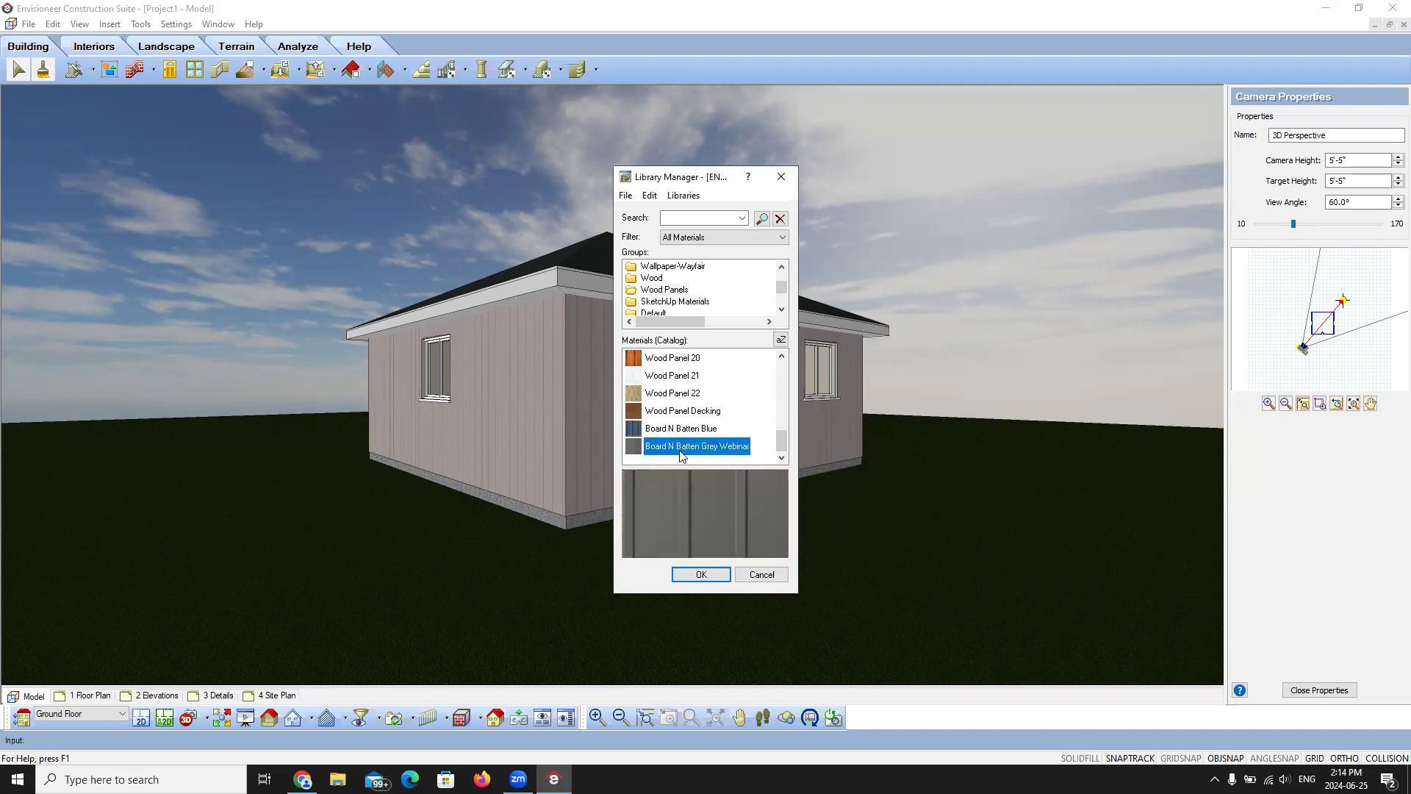
Step: Duplicate the Board N Batten Grey Webinar material and name the copy Board N Batten Robins Egg Blue
right_click(679, 451)
key(Escape)
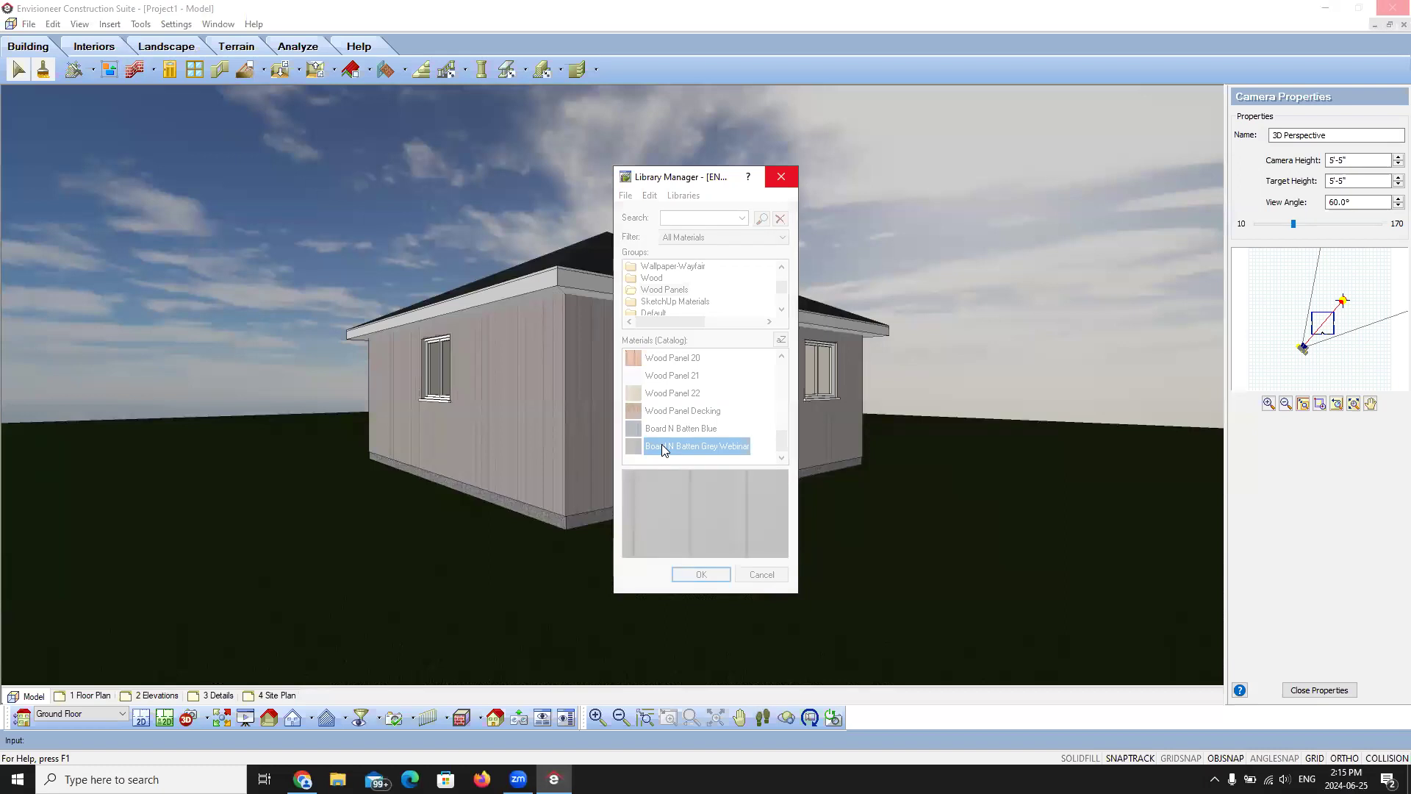
click(662, 446)
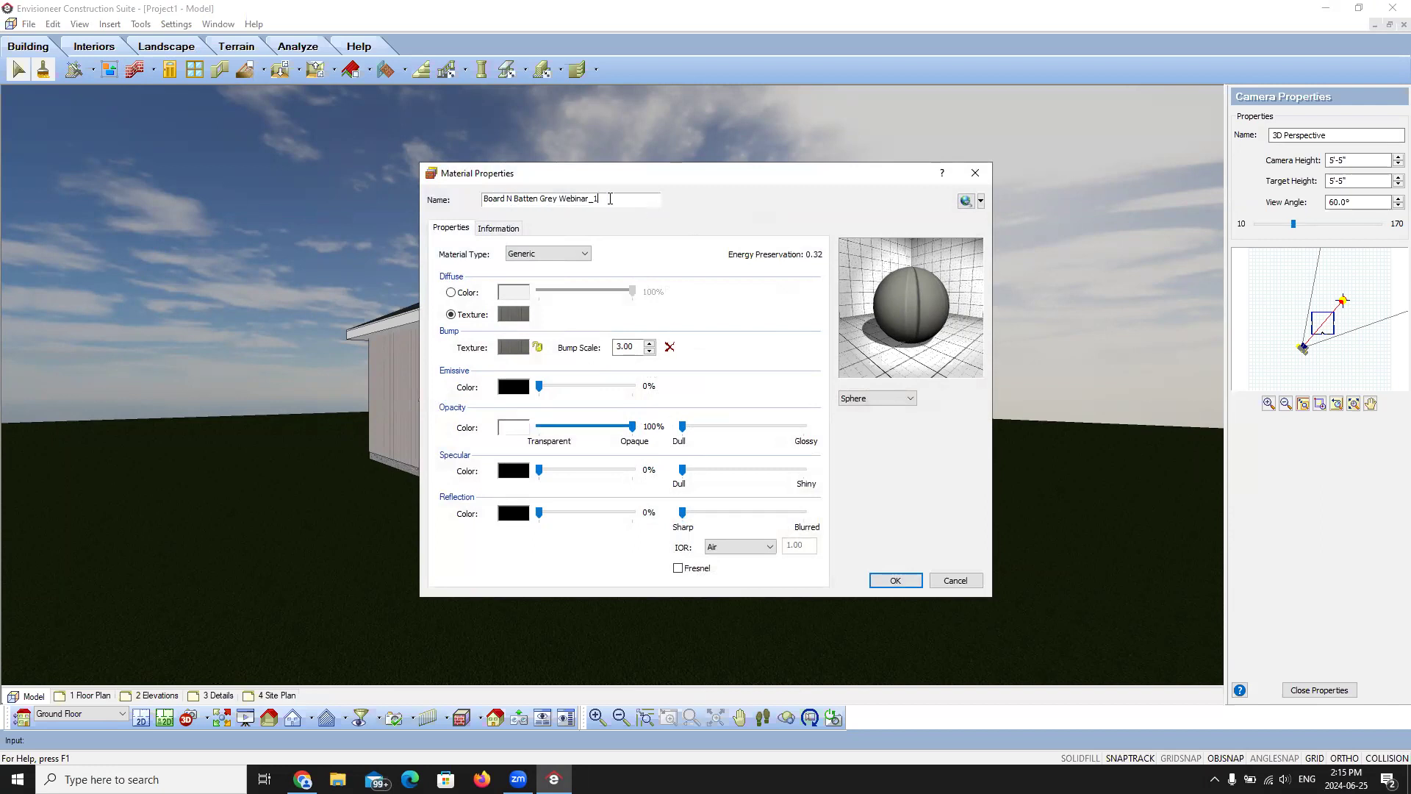
key(BackSpace)
key(BackSpace)
key(BackSpace)
key(BackSpace)
key(BackSpace)
key(BackSpace)
key(BackSpace)
key(BackSpace)
key(BackSpace)
key(BackSpace)
key(BackSpace)
key(BackSpace)
key(BackSpace)
key(BackSpace)
key(BackSpace)
text(Robins Egg Blue)
Step: Try the Diffuse, Lambert and Phong material types to compare their available properties, and return to Generic
click(529, 253)
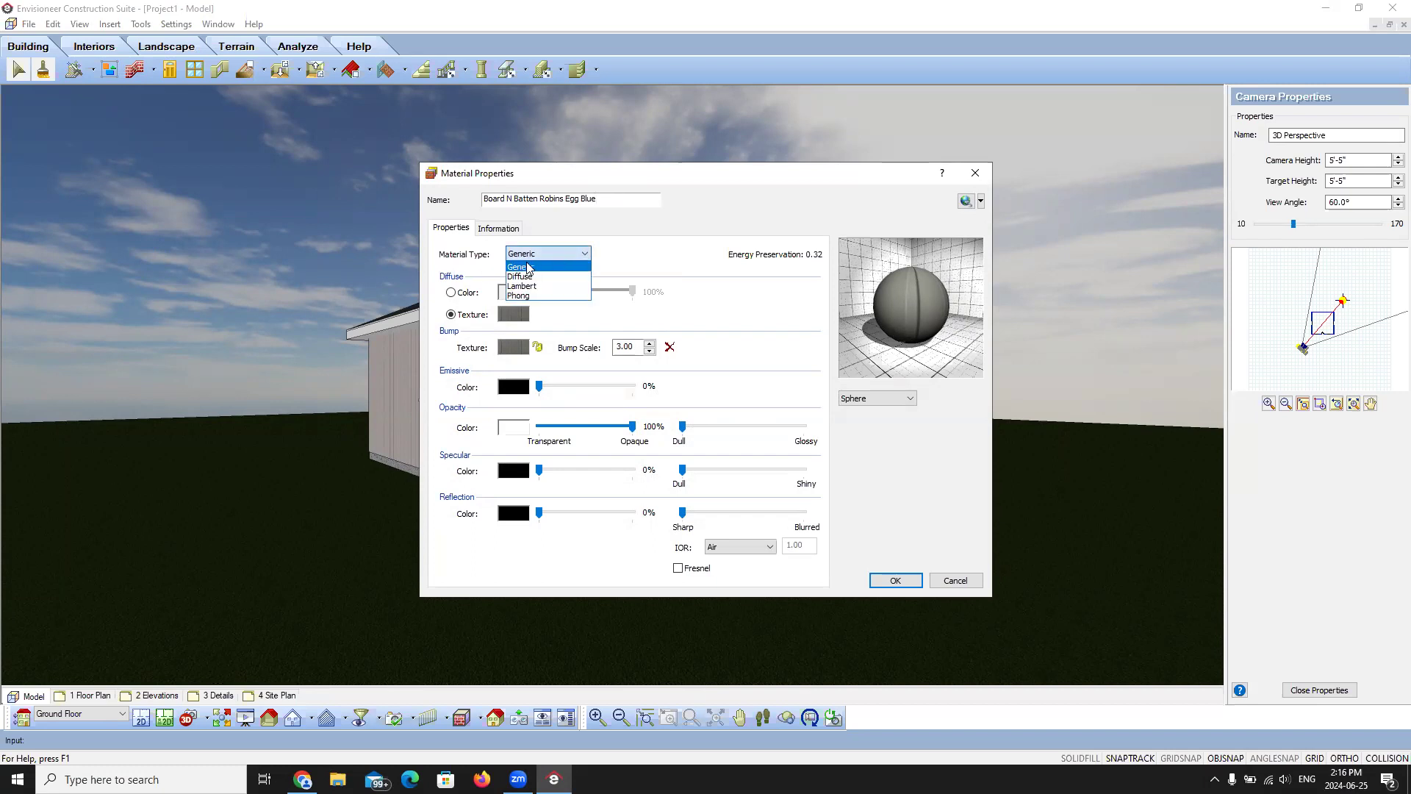
click(527, 267)
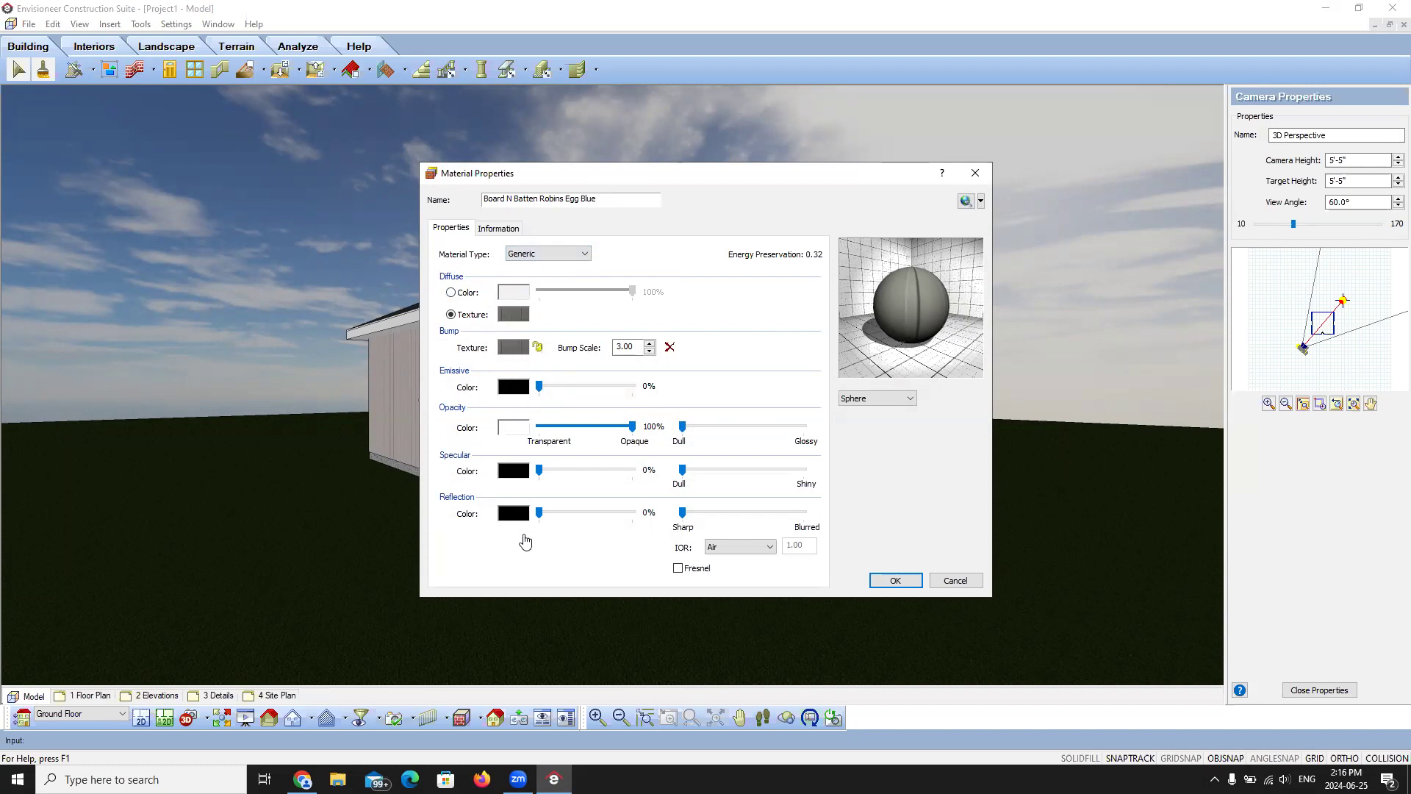
click(583, 255)
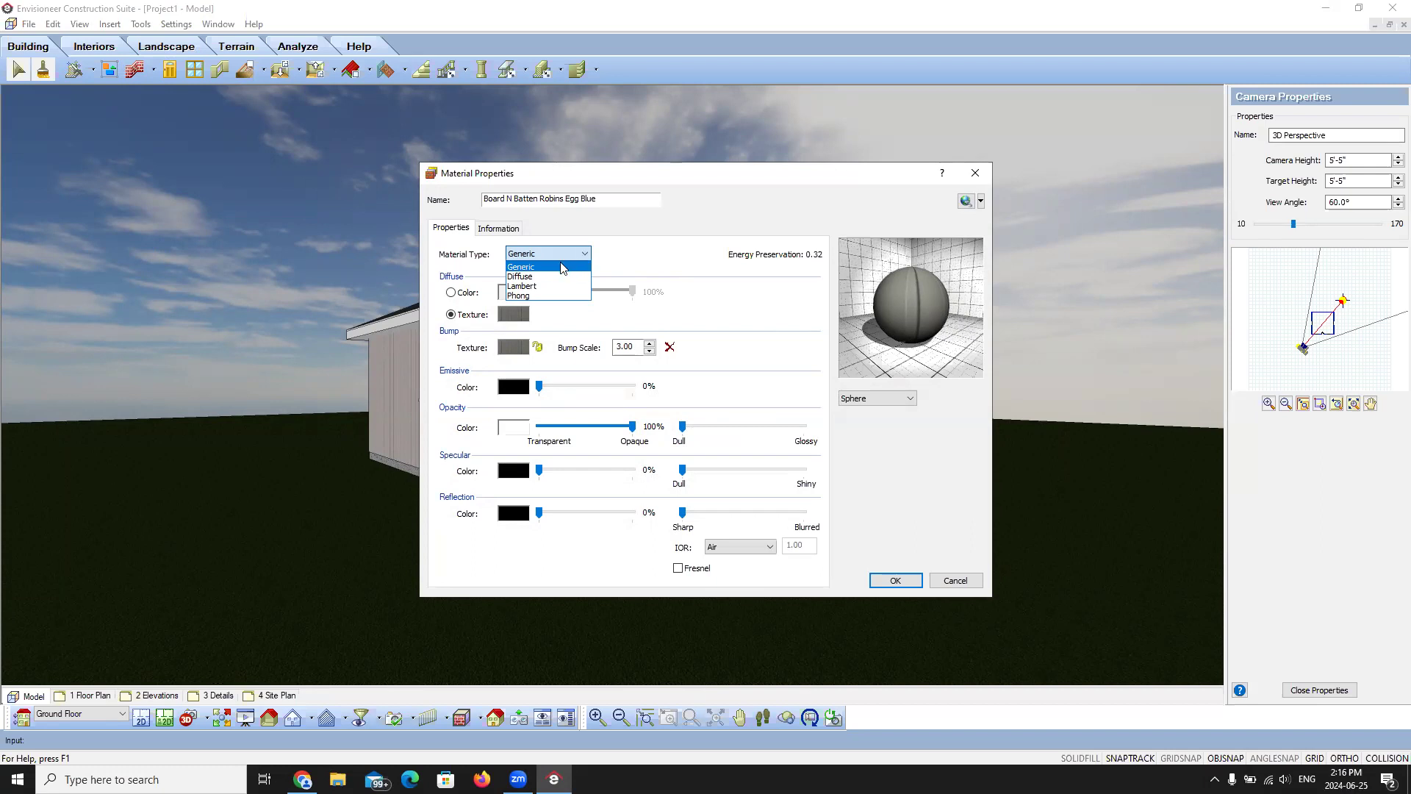
click(527, 277)
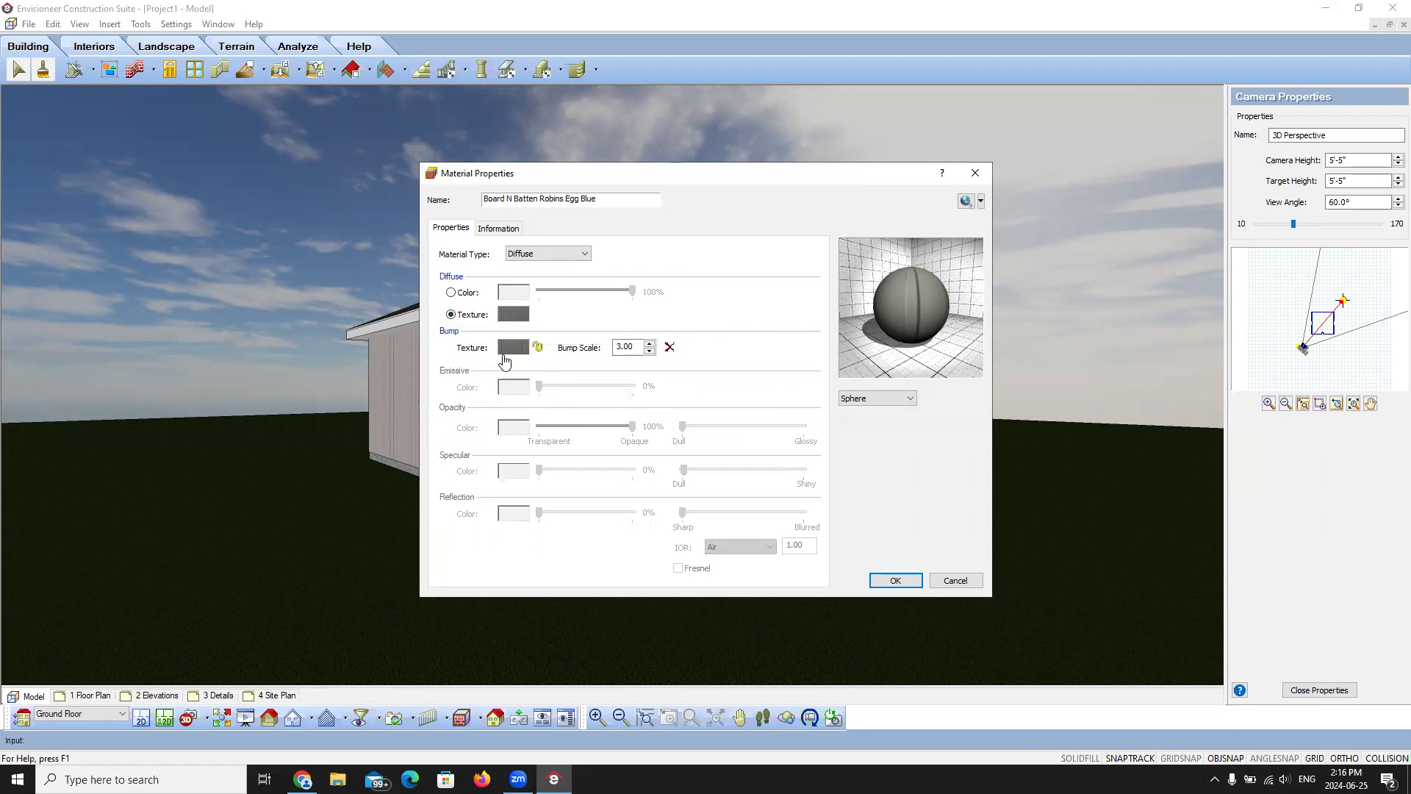
click(582, 254)
click(527, 287)
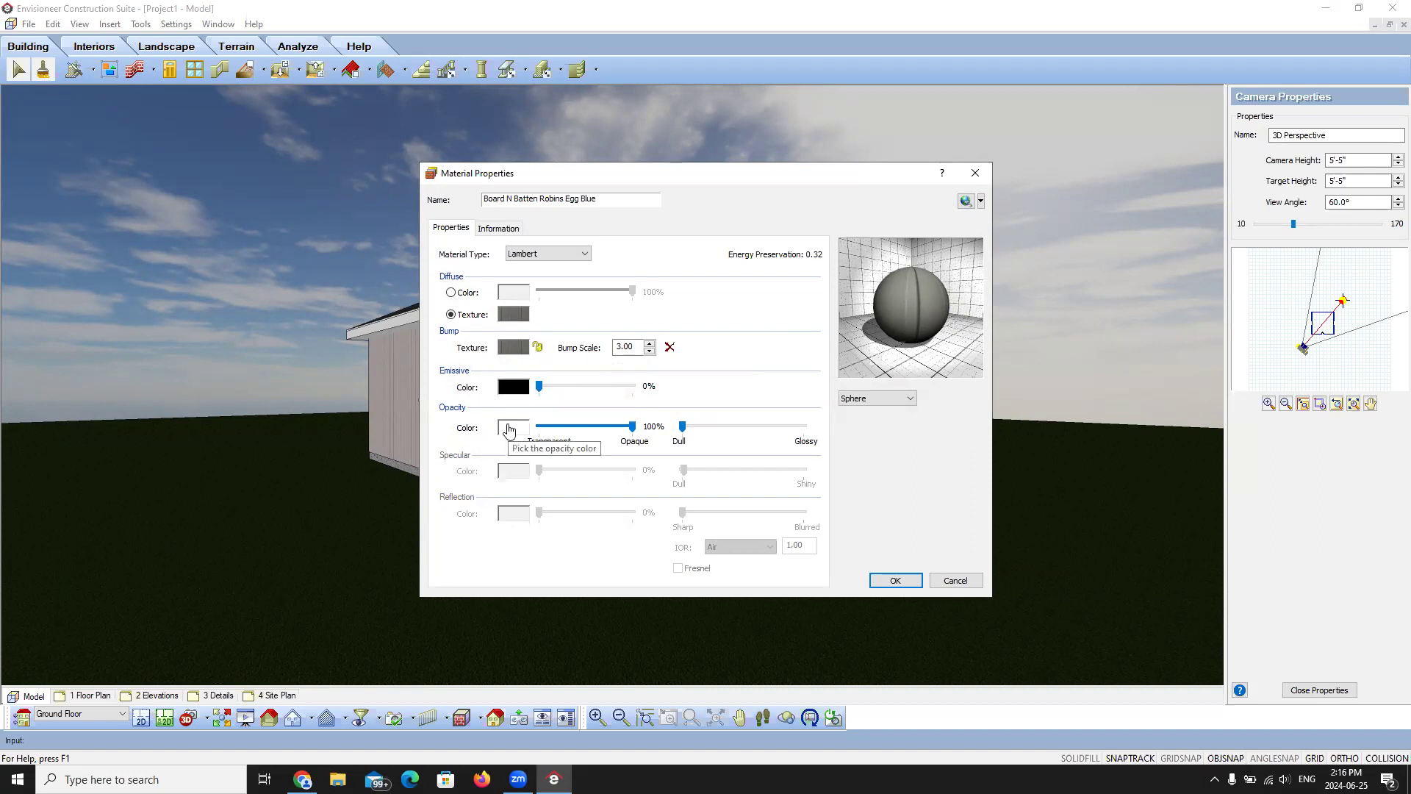
click(545, 253)
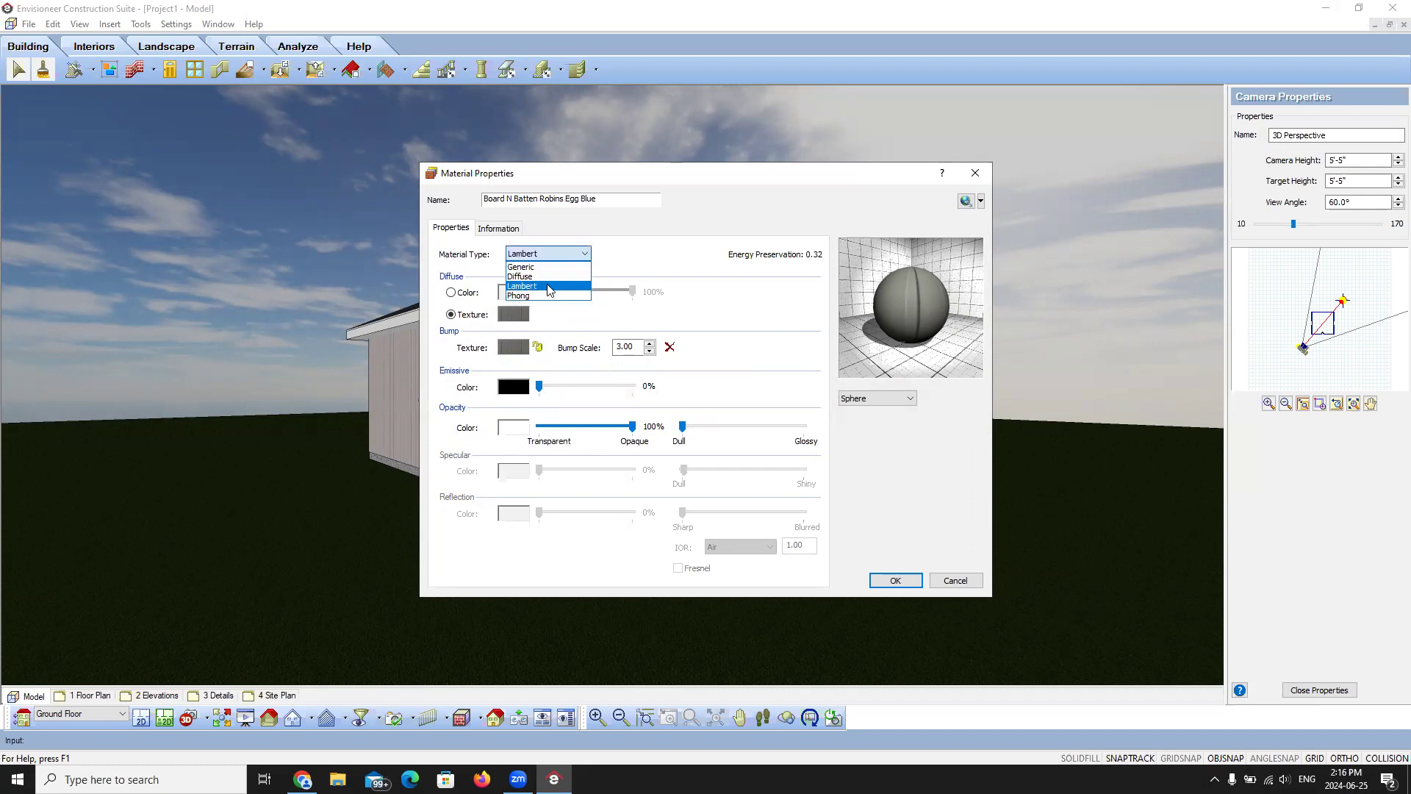
click(539, 296)
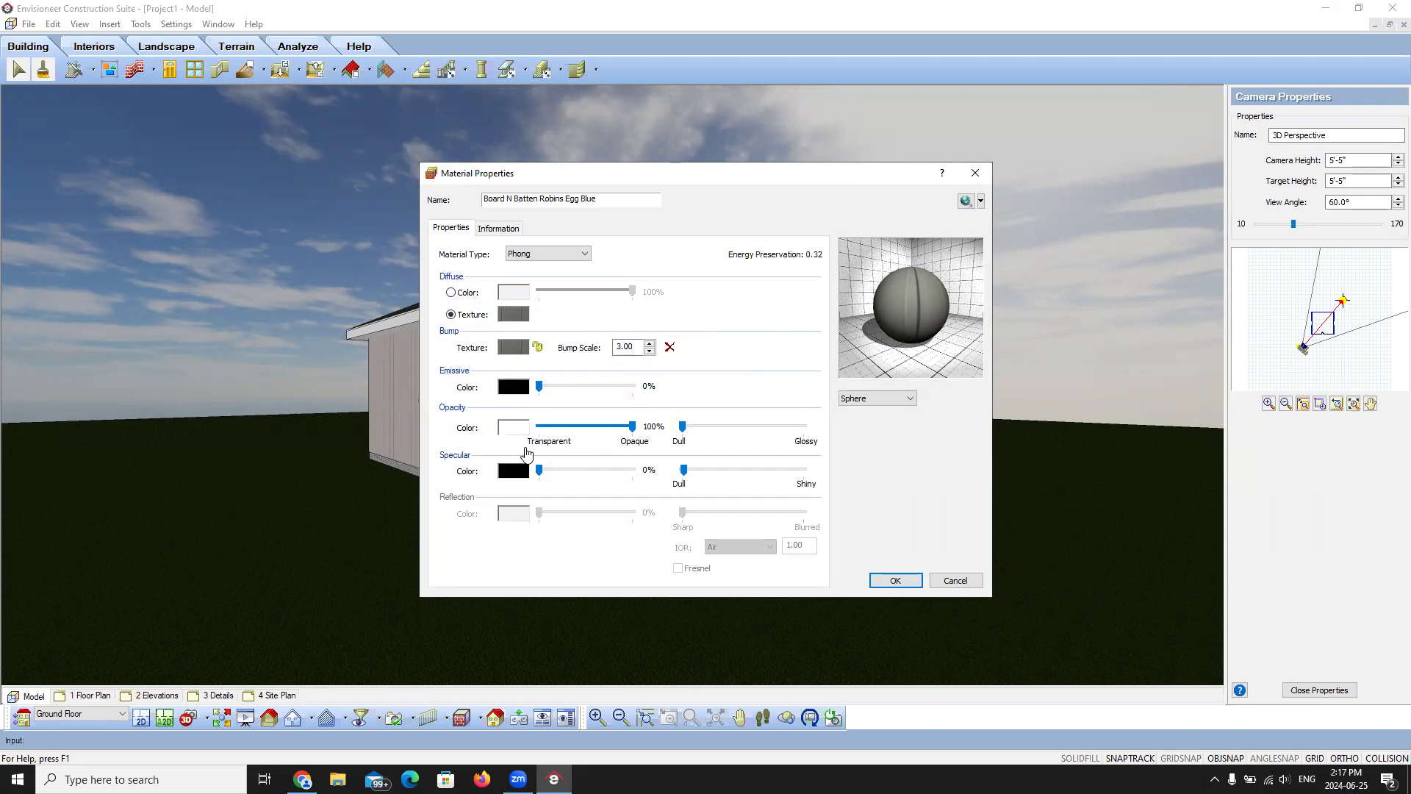
click(530, 254)
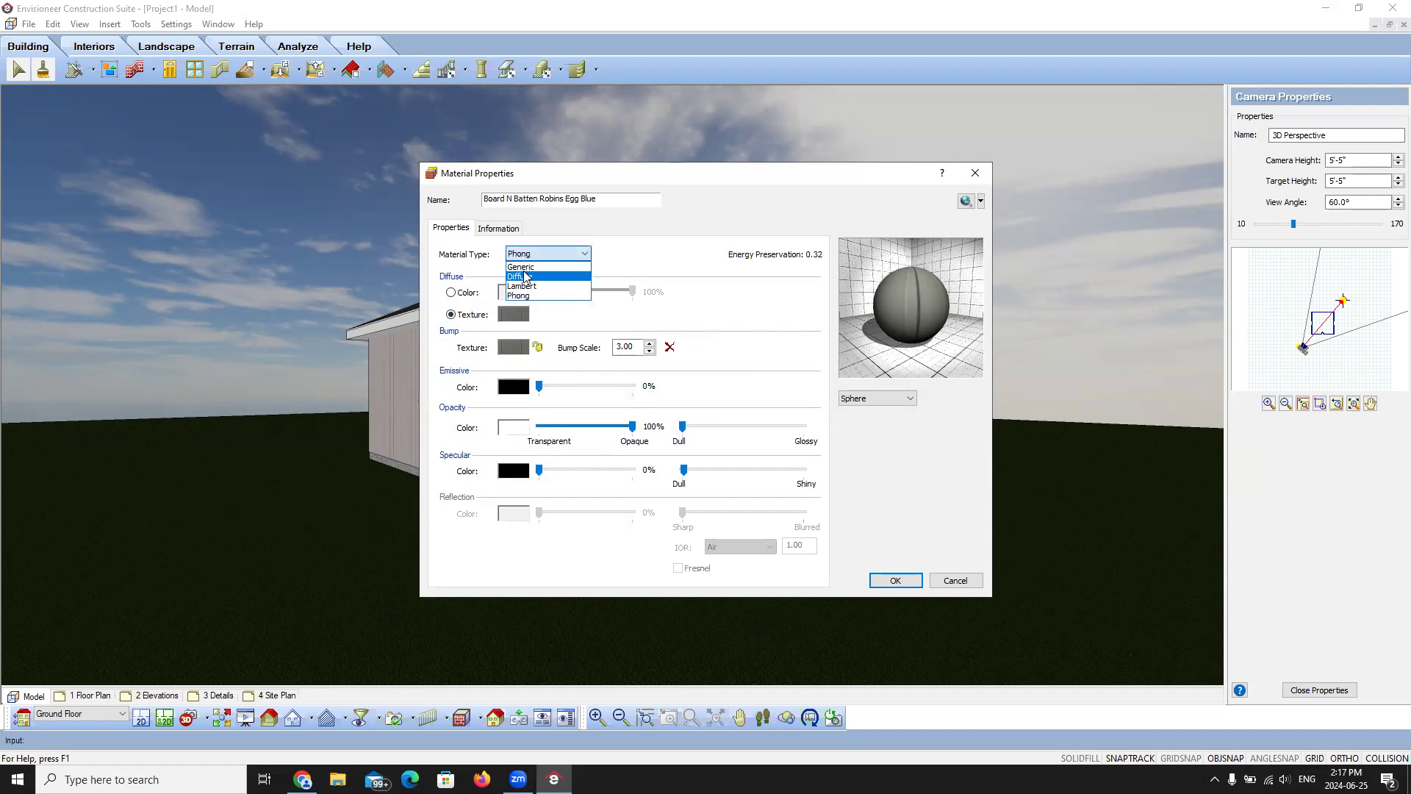
click(523, 268)
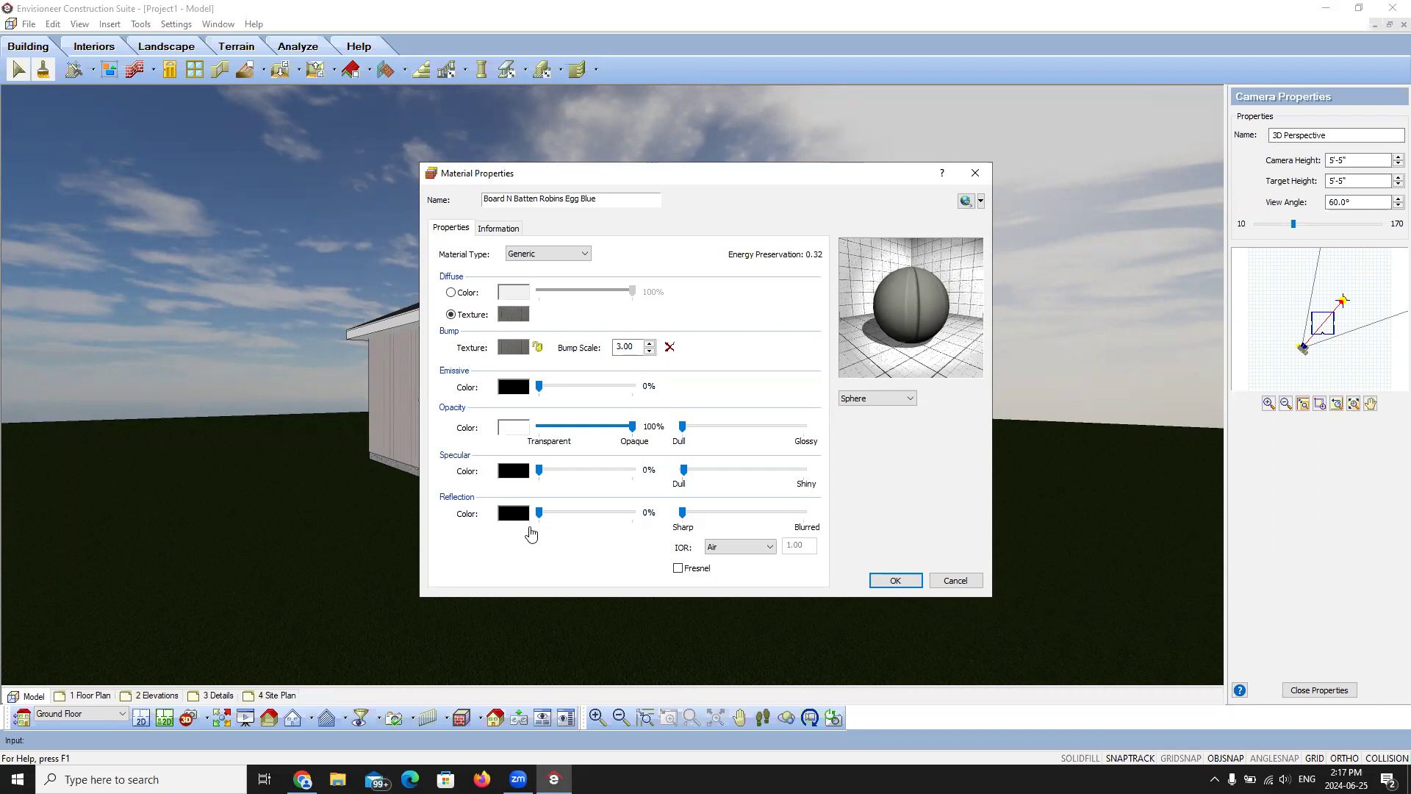
Step: Load Board-N-Batten-REB.jpg from the Desktop as the material's diffuse texture
click(514, 316)
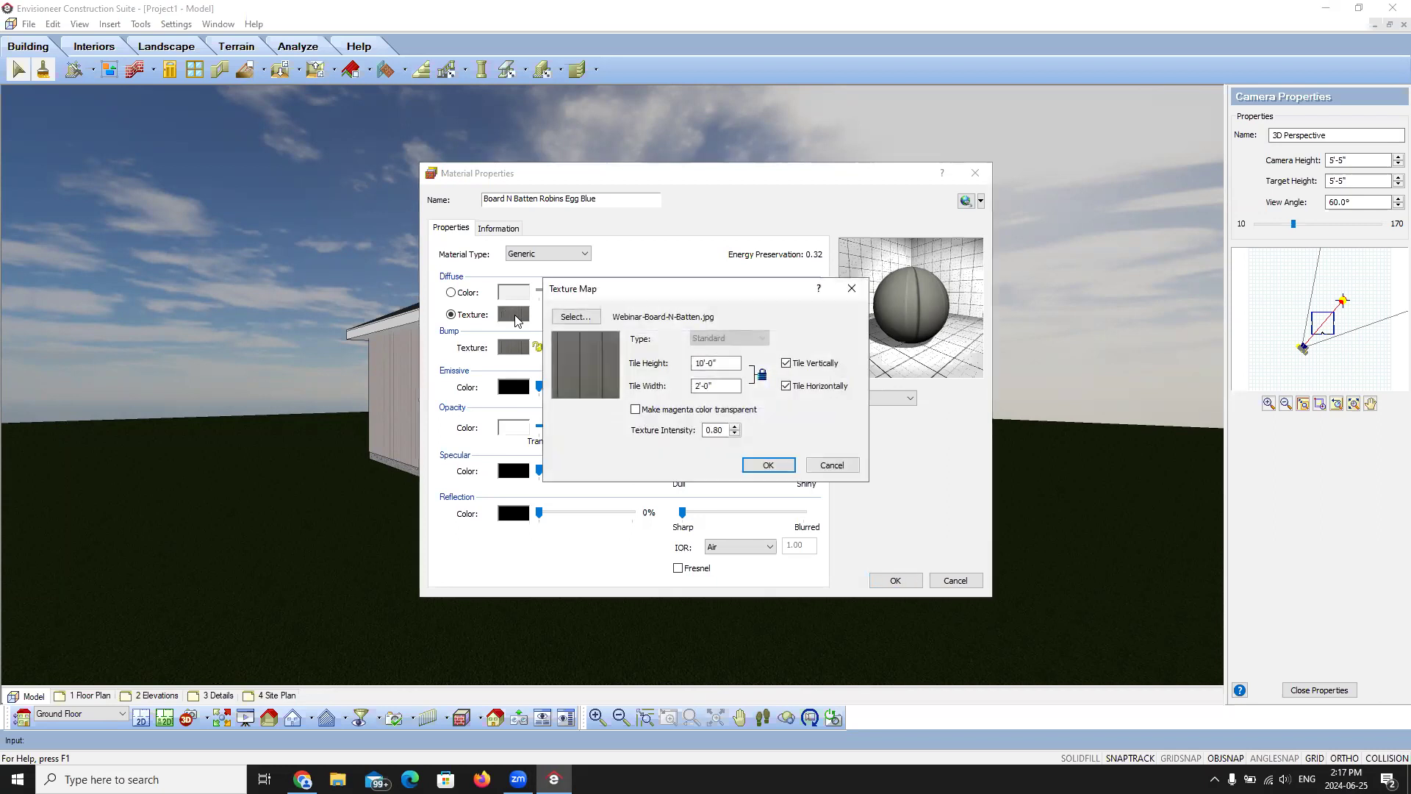
click(575, 317)
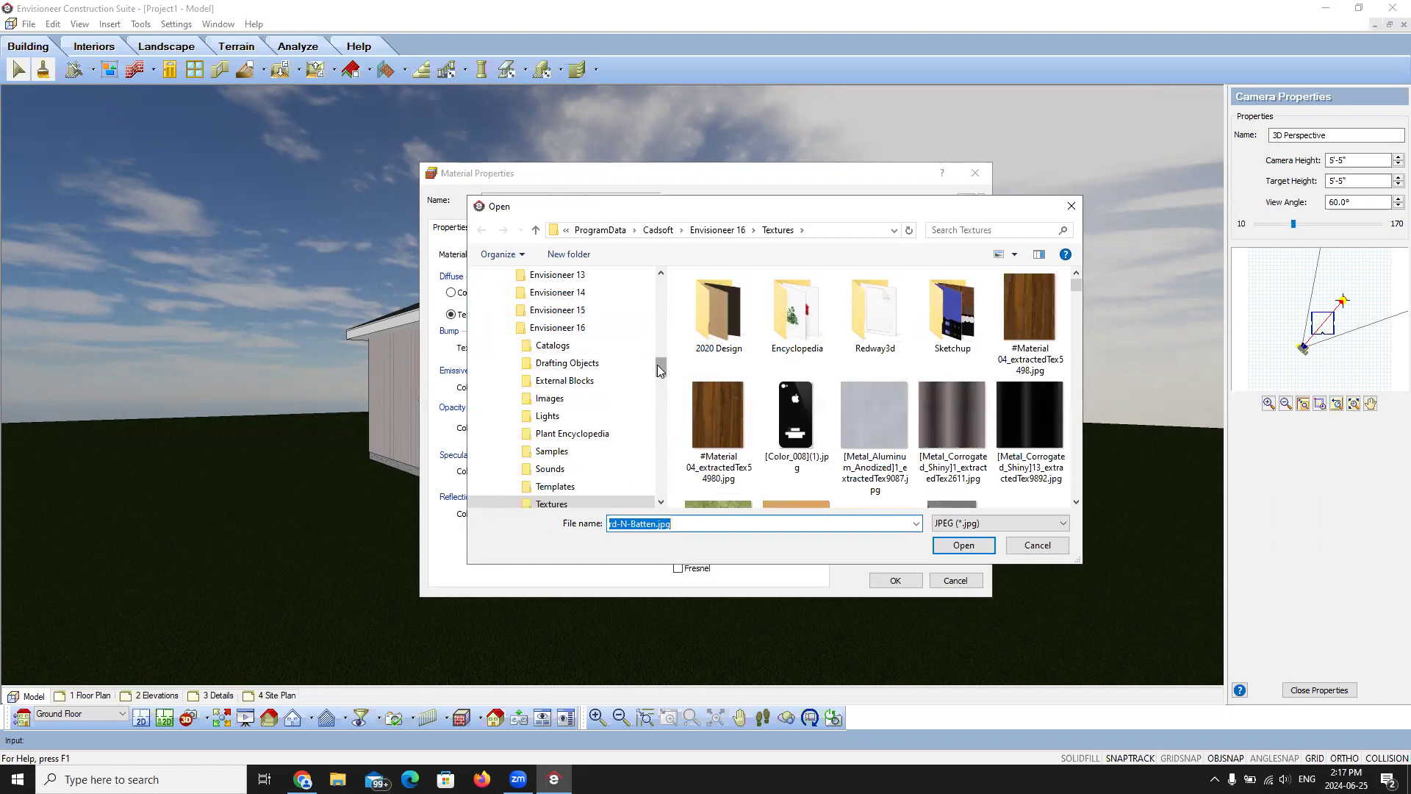
drag(657, 365, 659, 283)
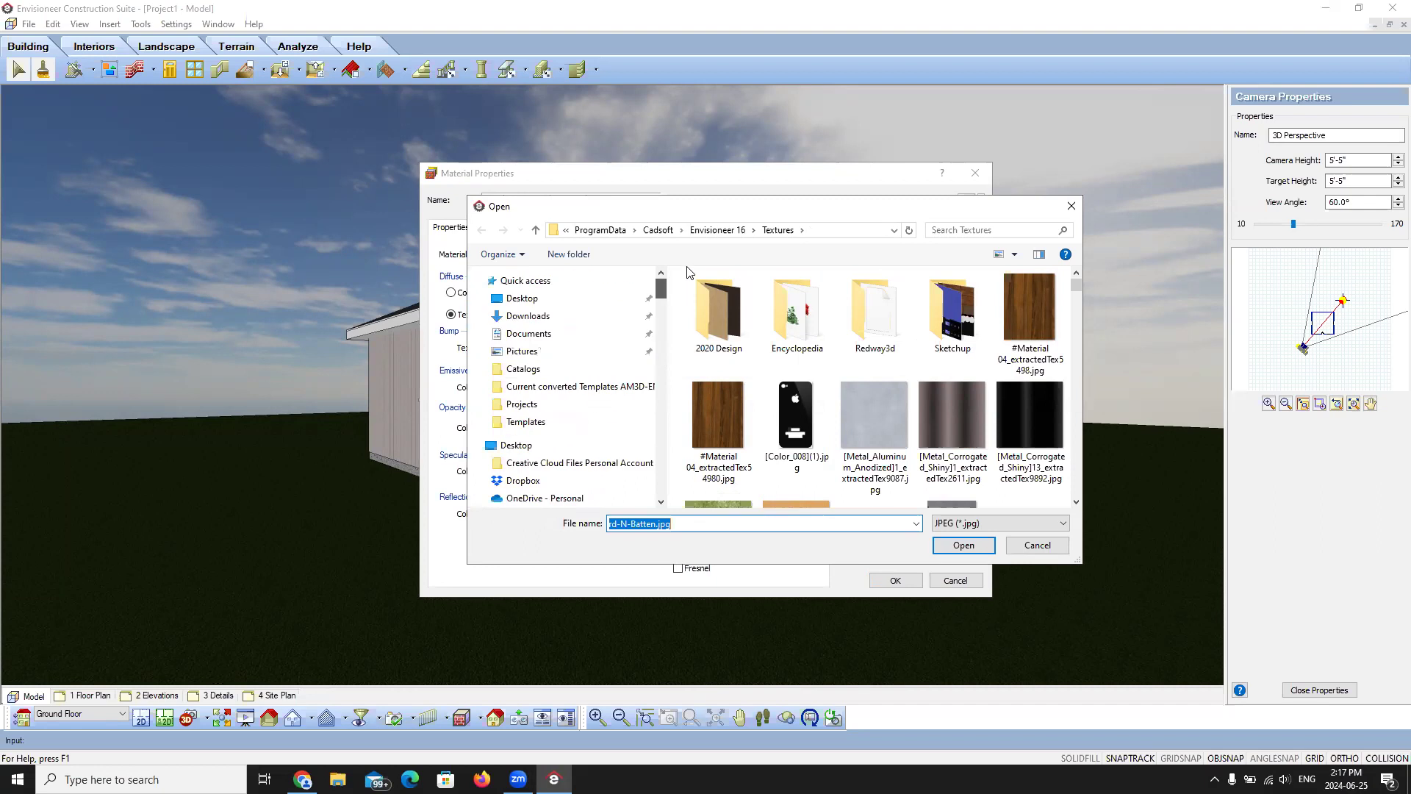
click(519, 298)
click(743, 390)
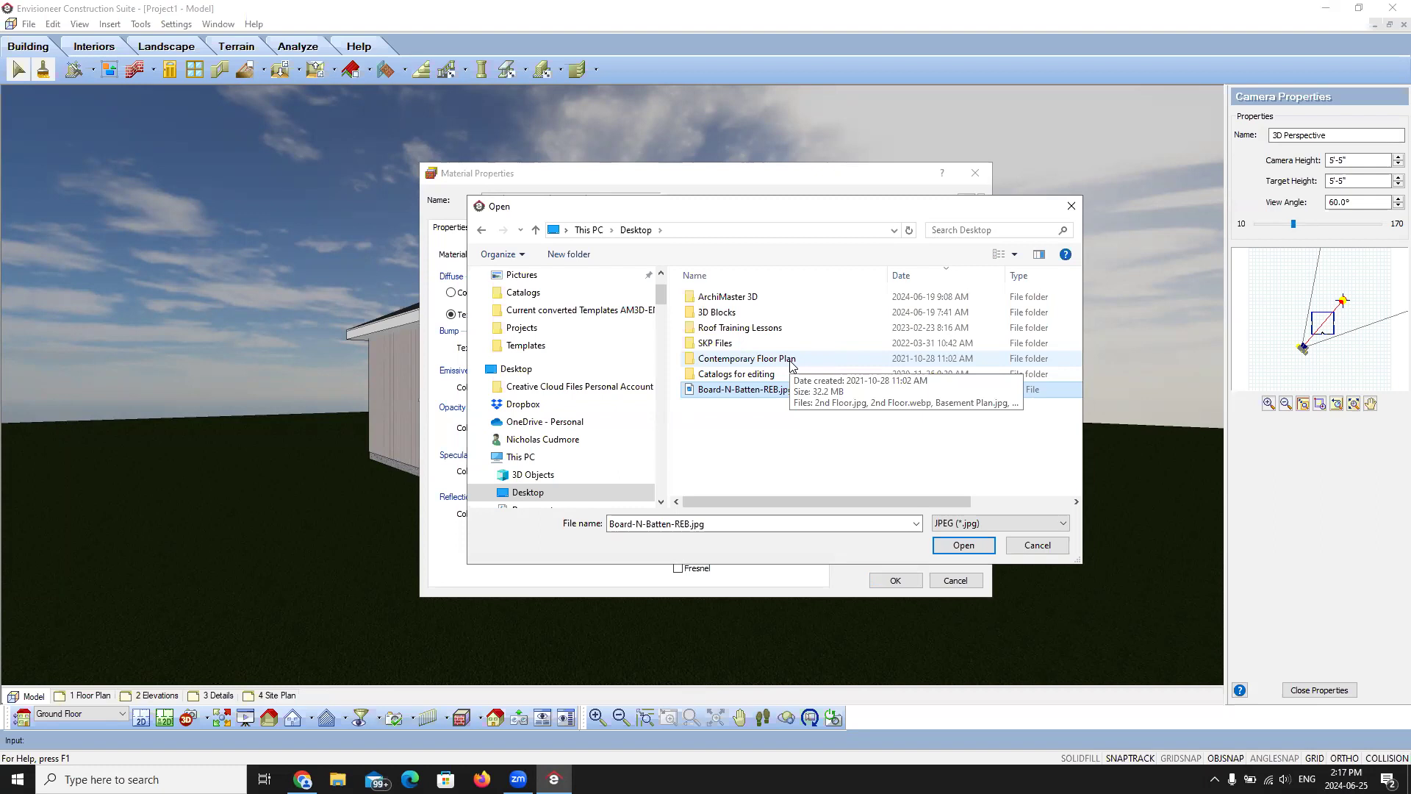
click(969, 545)
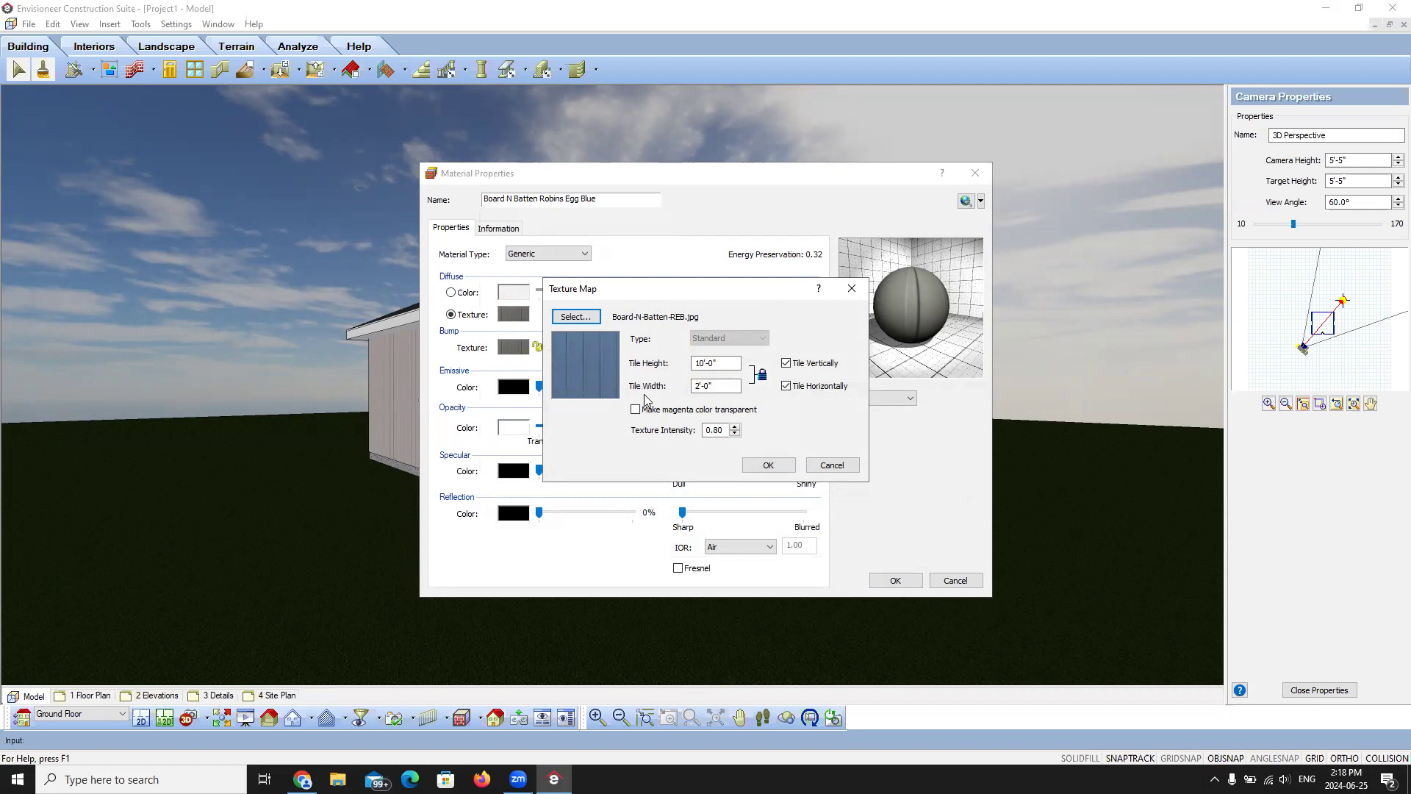
Step: Set the diffuse texture's tile width to 2'-4" with the aspect ratio locked
click(755, 188)
click(722, 363)
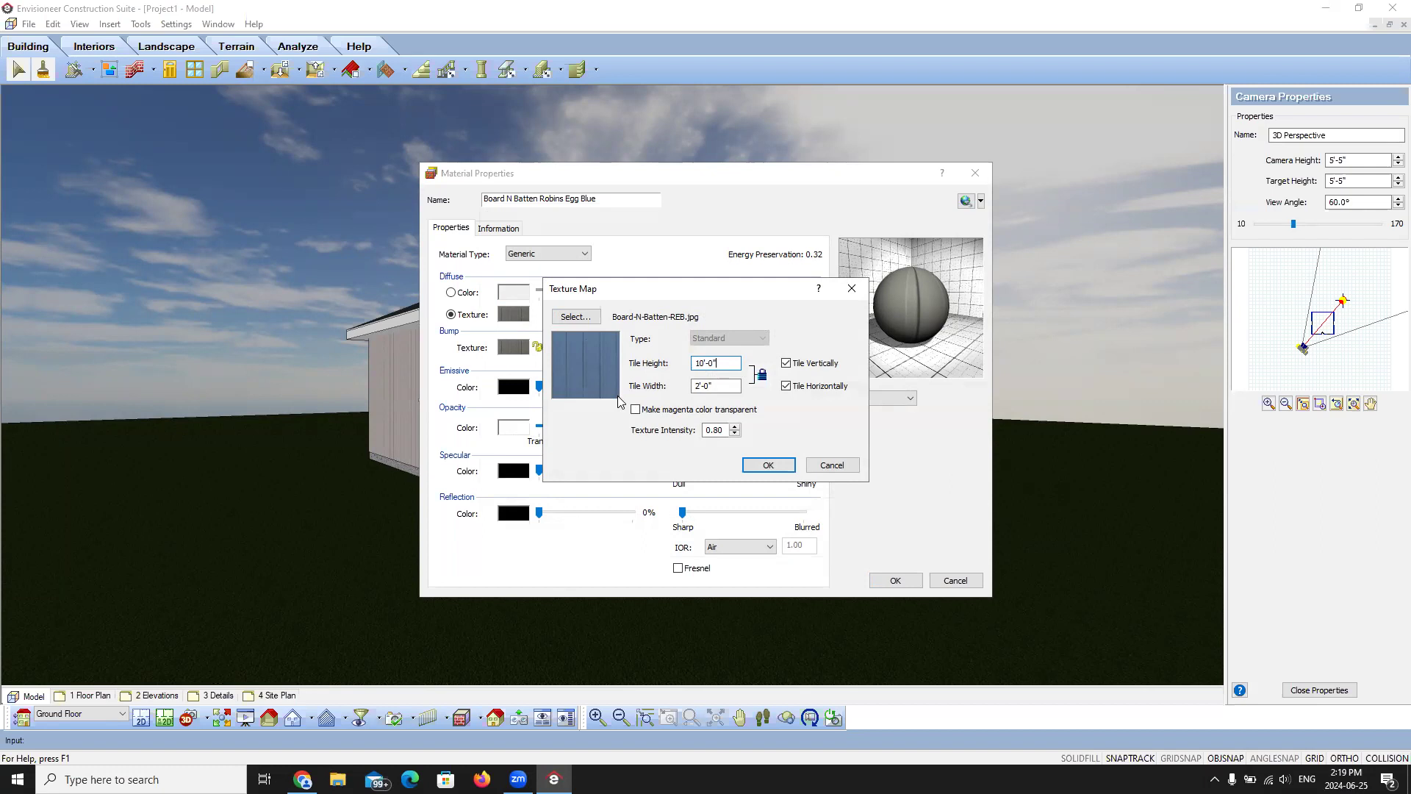
click(709, 387)
key(BackSpace)
text(4)
click(733, 363)
click(762, 376)
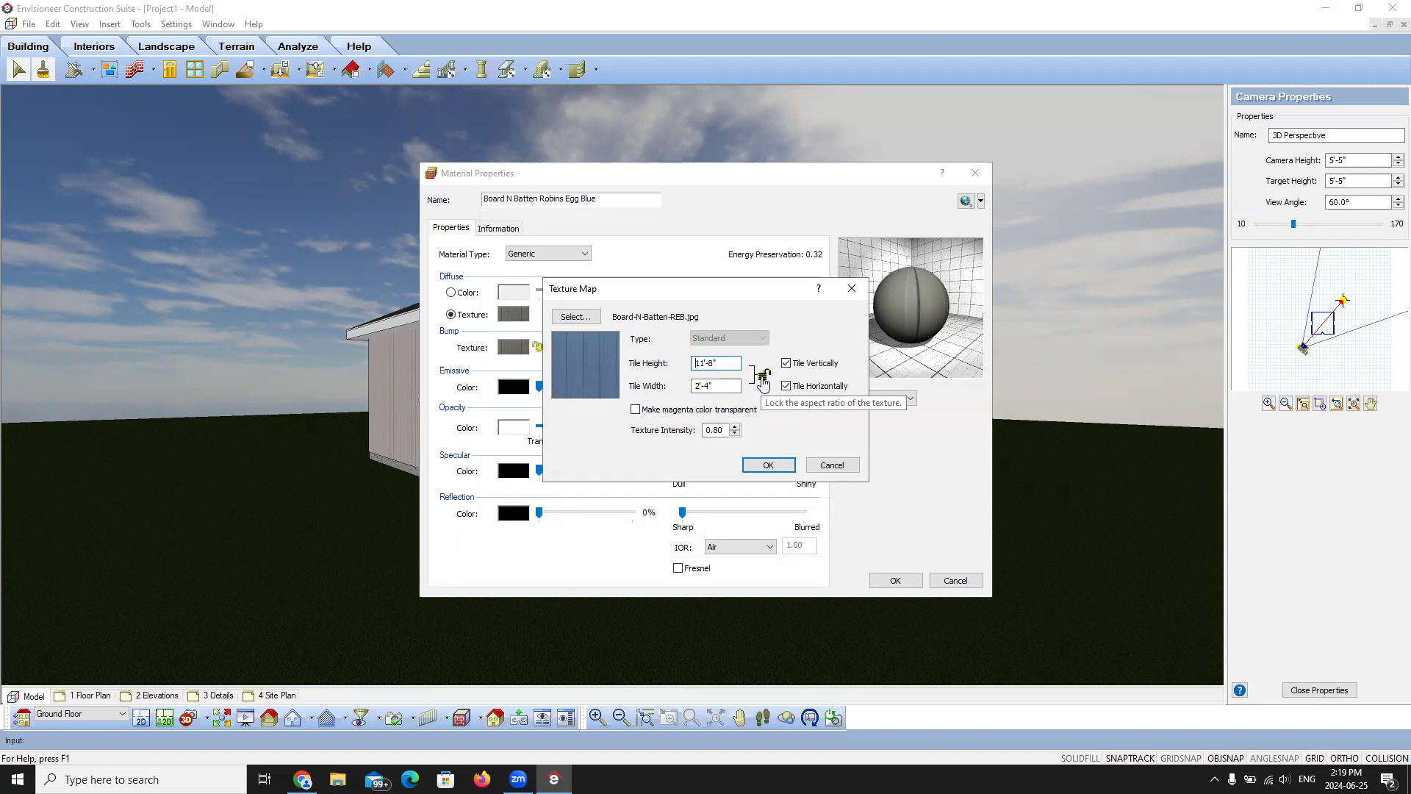
click(764, 378)
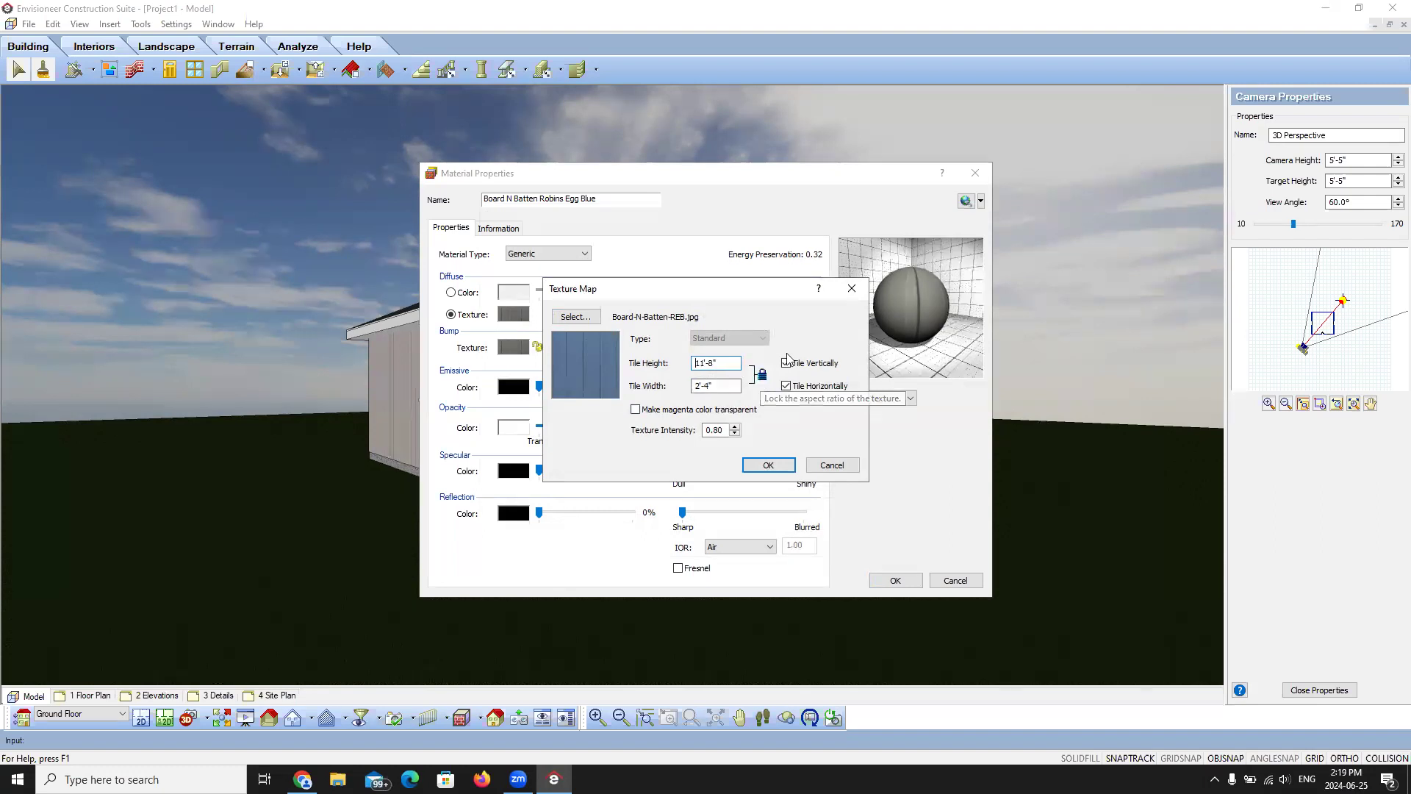
Step: Unlock the diffuse texture's aspect ratio, set its tile height to 12', and apply the texture map
click(720, 387)
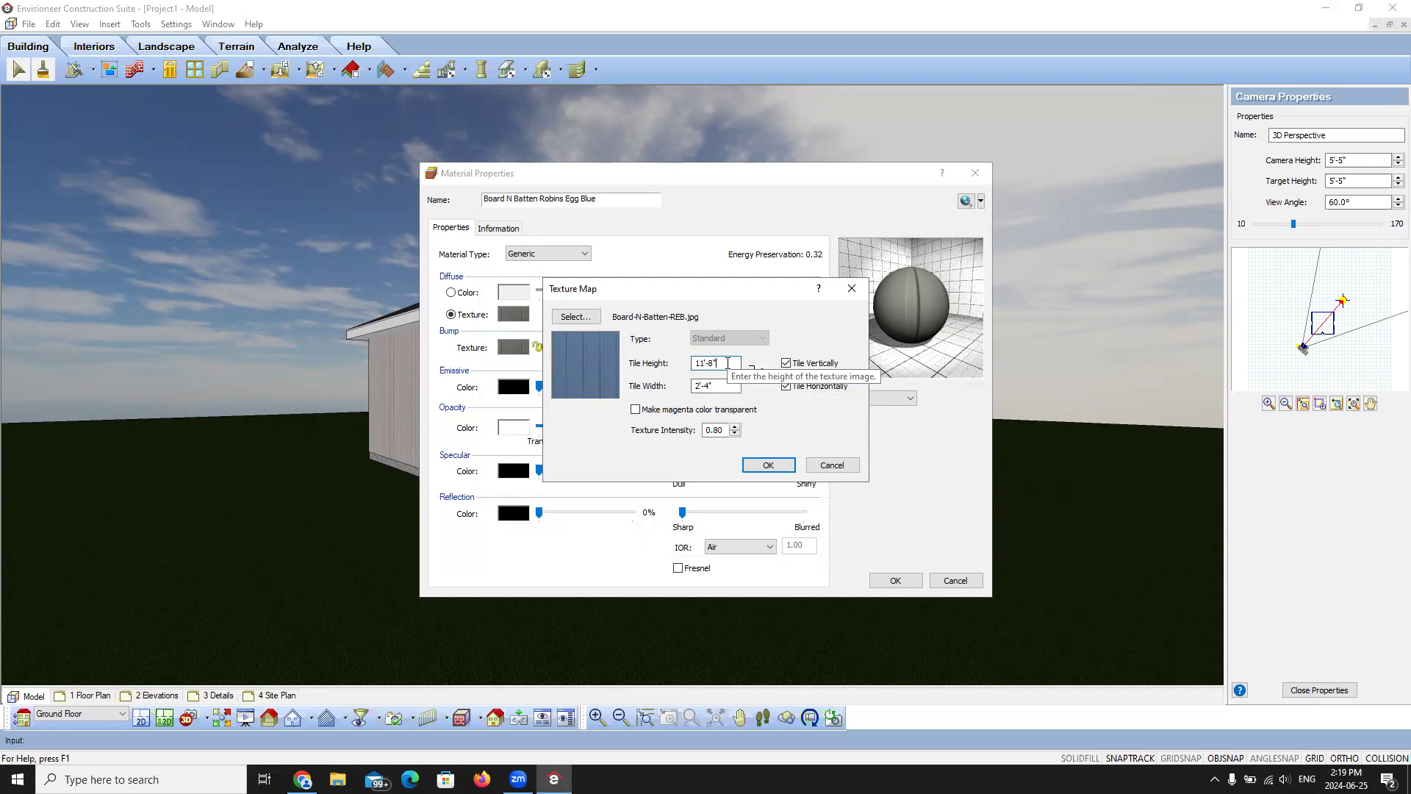
click(760, 376)
double_click(713, 363)
text(12)
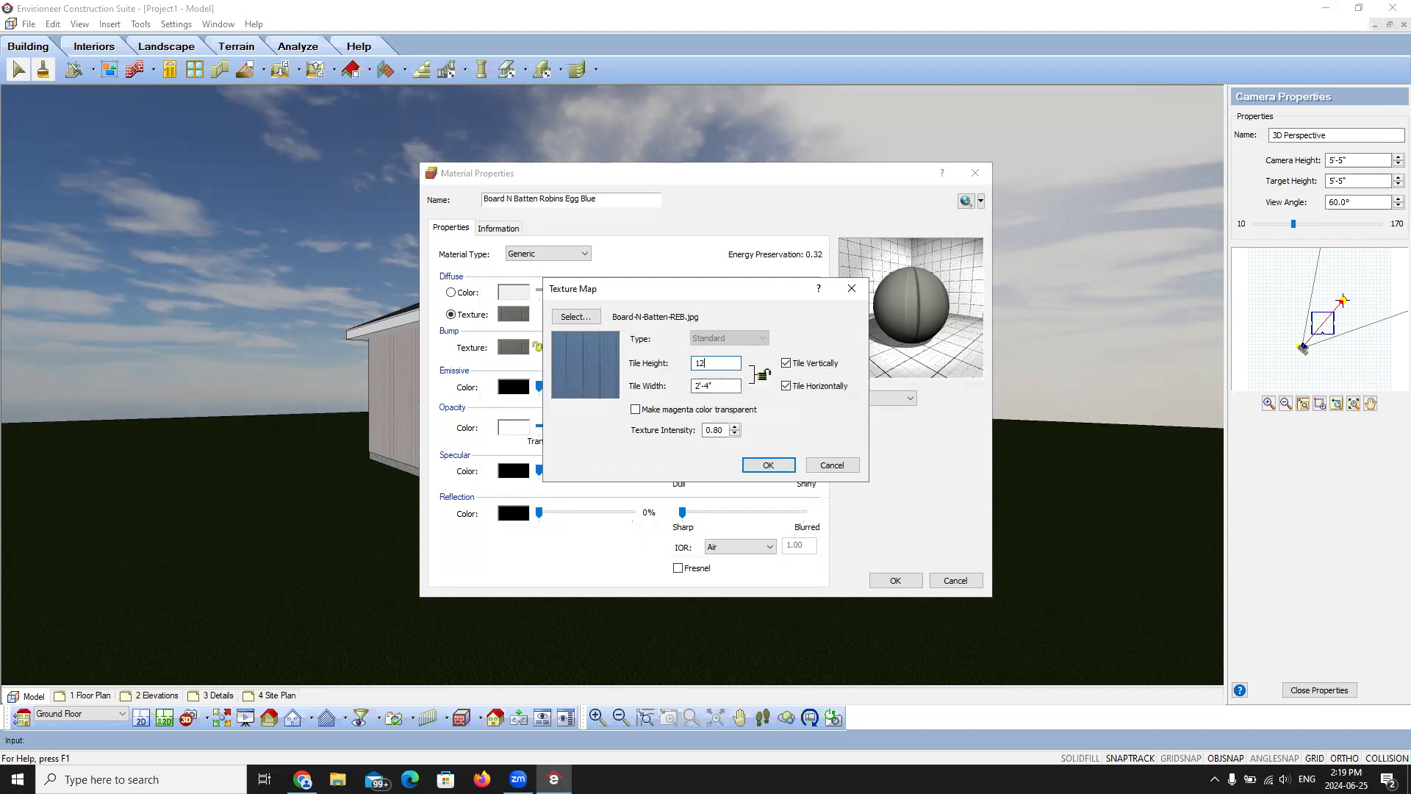
click(721, 385)
double_click(718, 432)
click(766, 464)
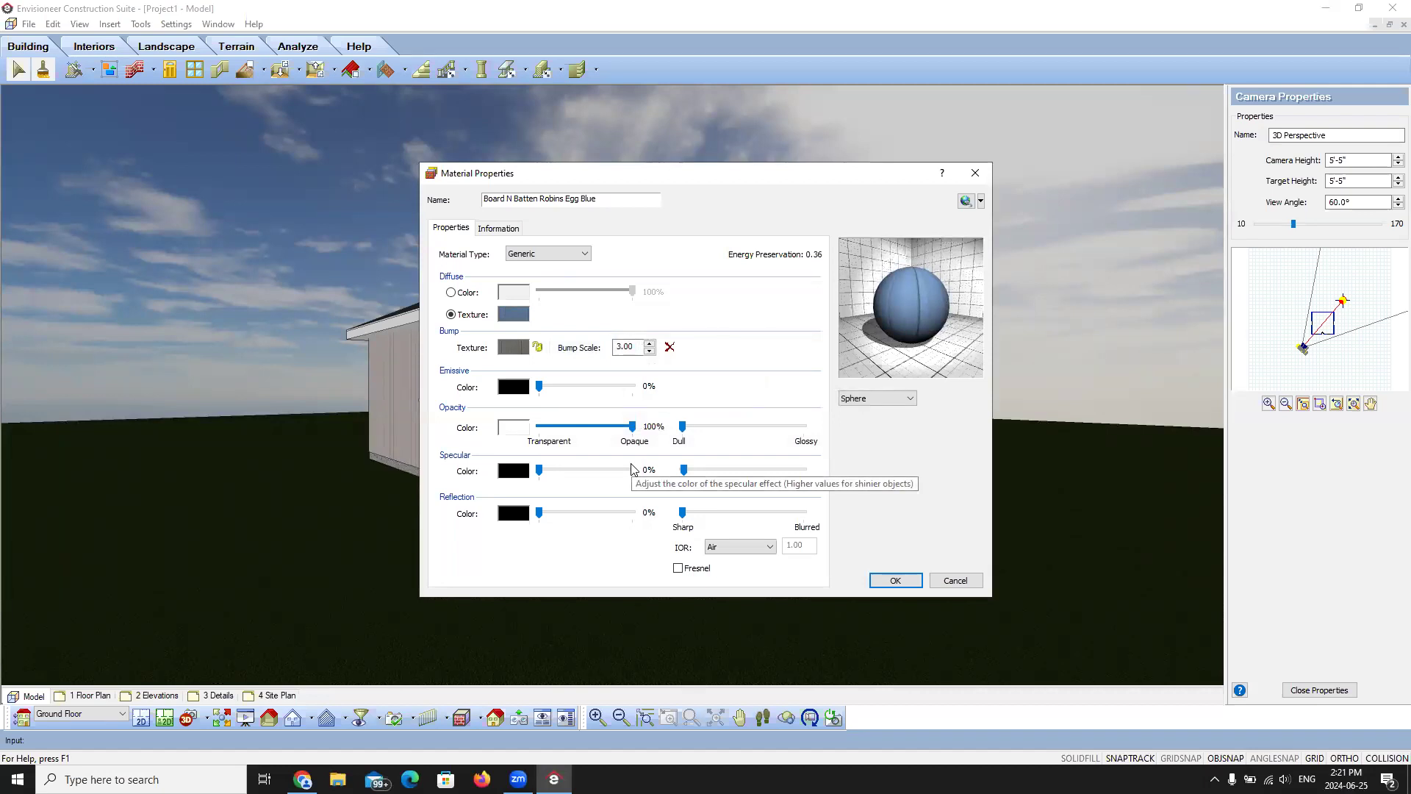
Step: Load Board-N-Batten-REB.jpg from the Desktop as the material's bump texture
click(514, 316)
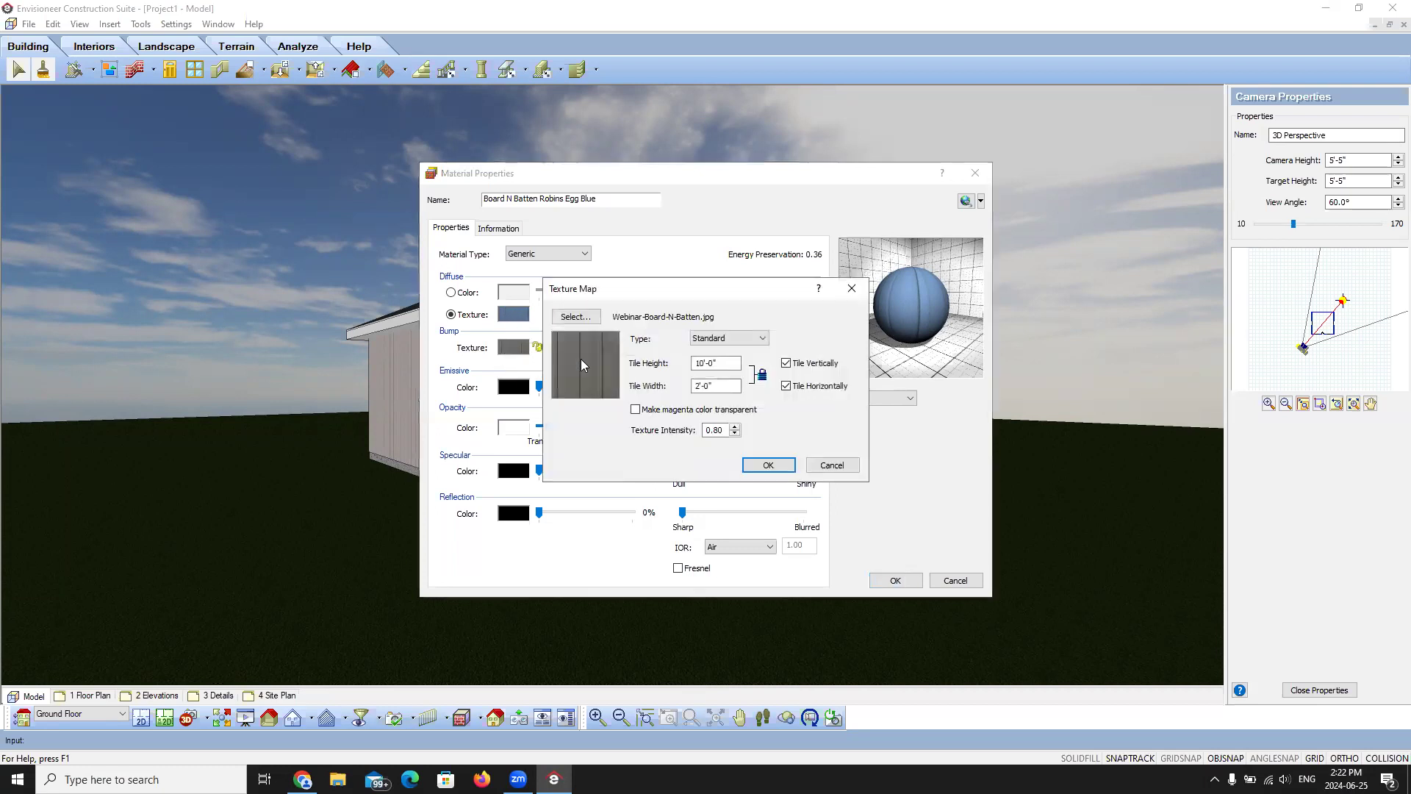
click(562, 321)
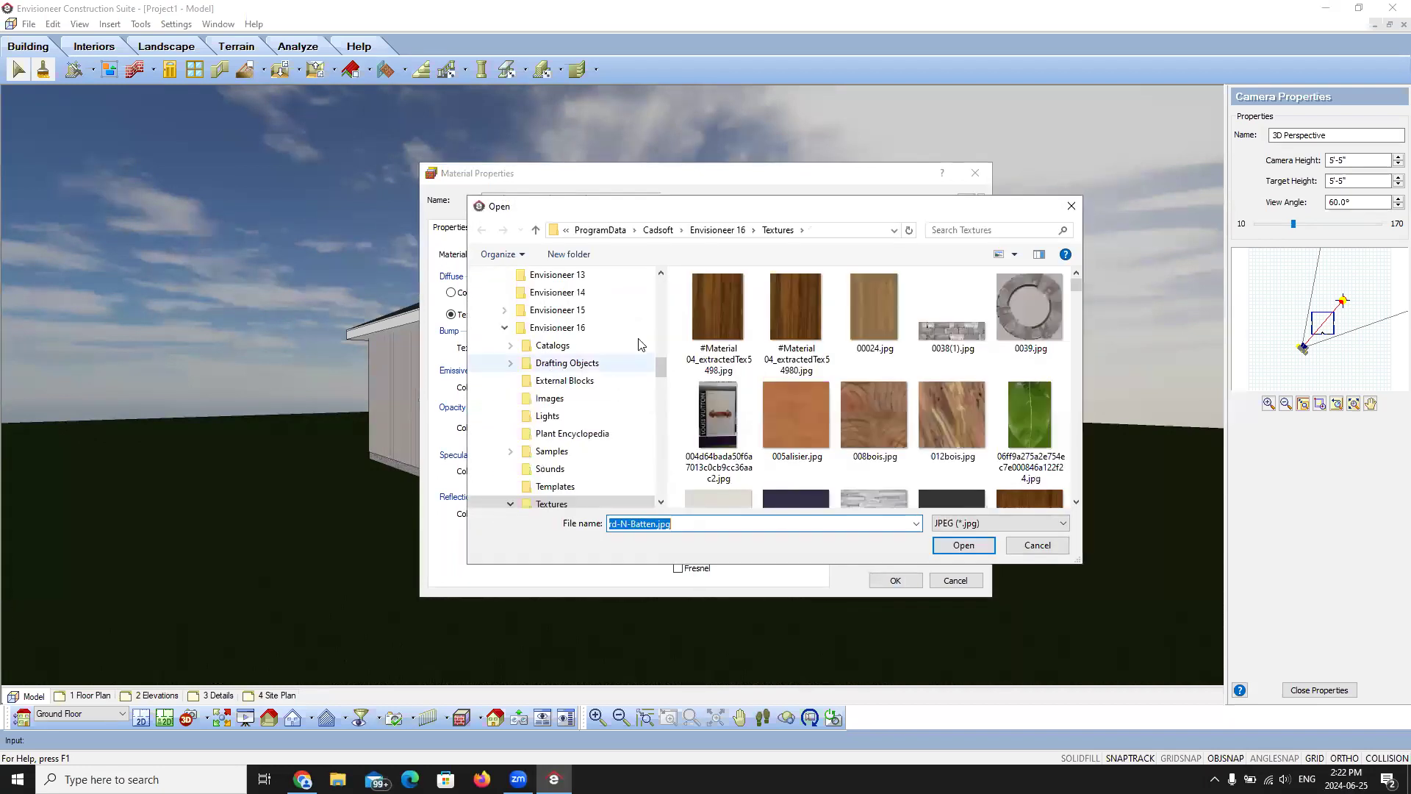
drag(664, 367, 665, 269)
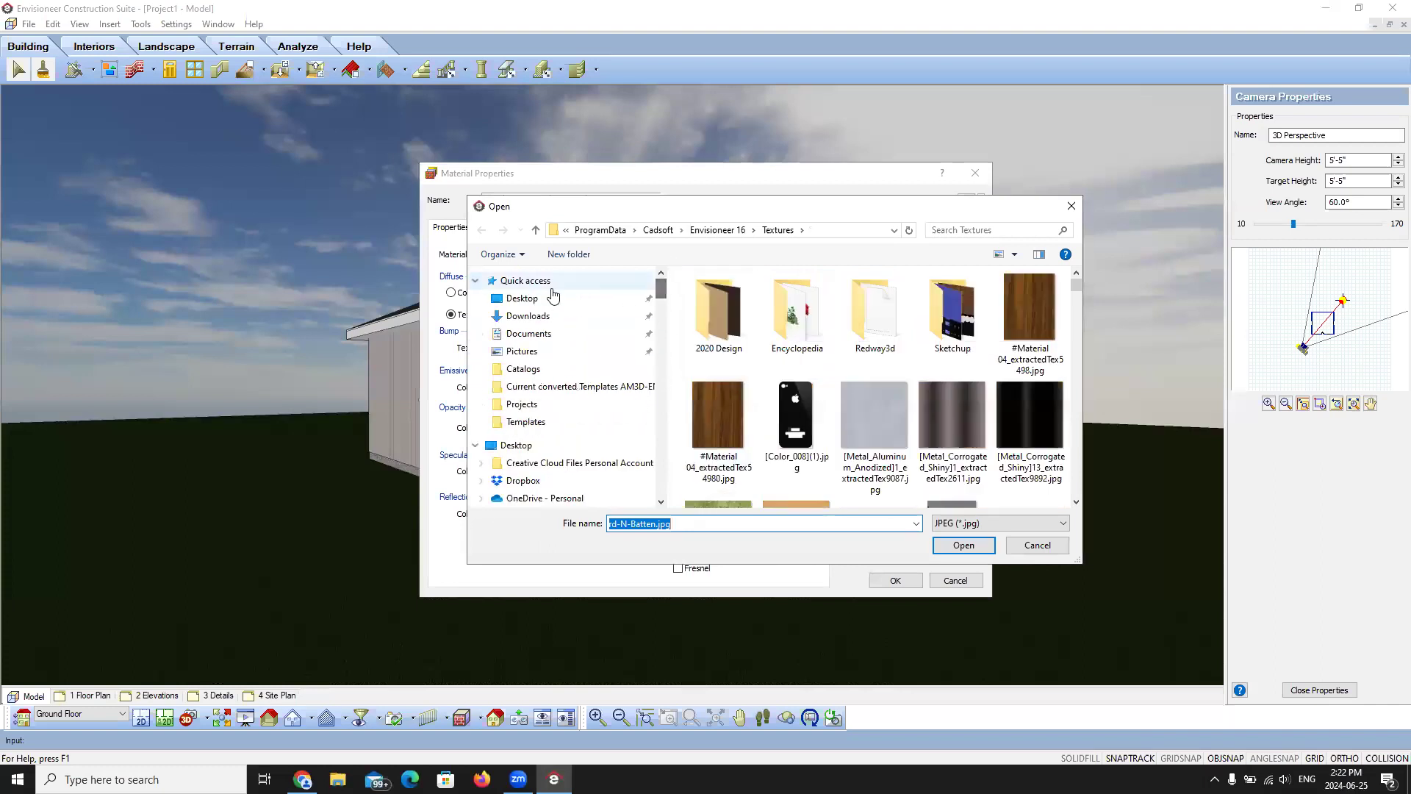
click(536, 300)
click(745, 389)
click(975, 547)
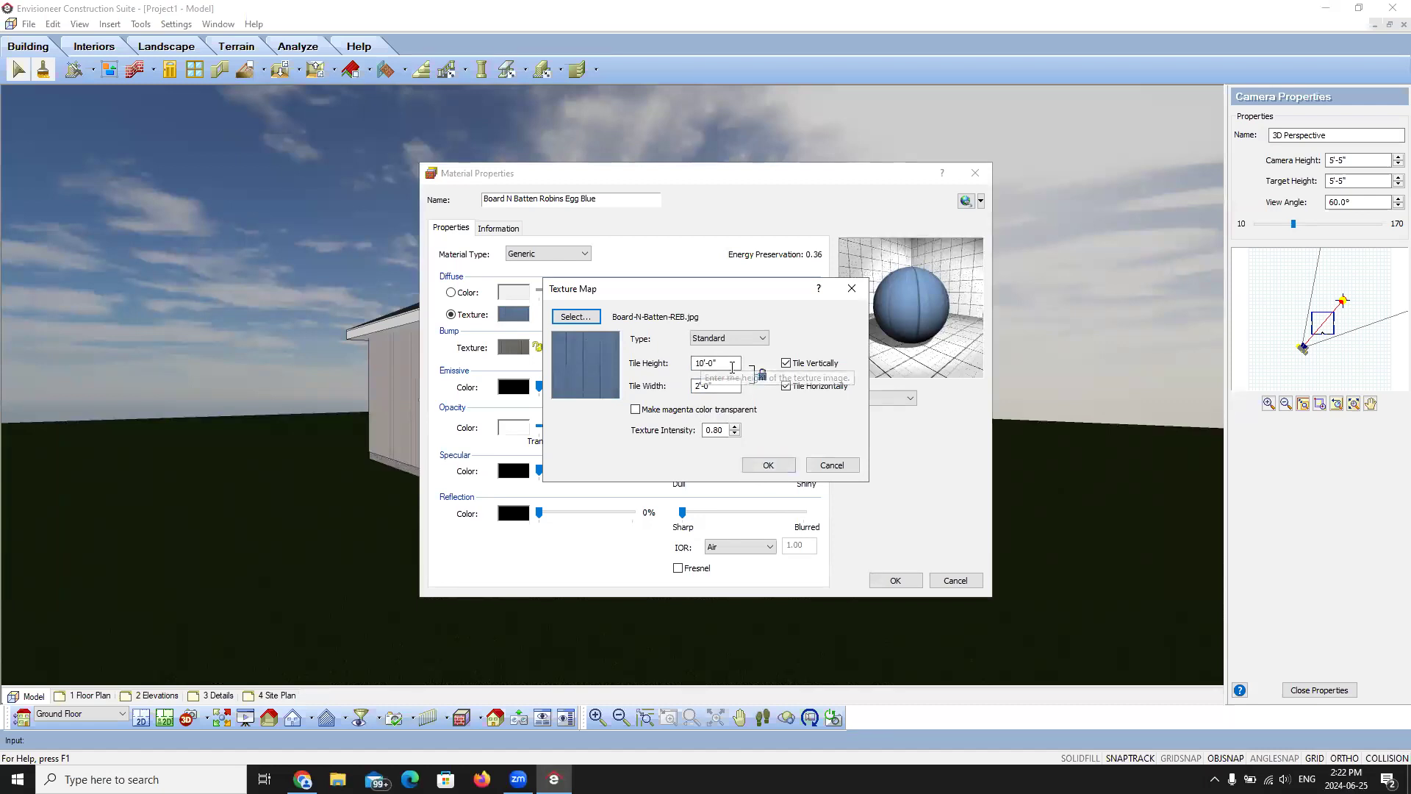
Step: Unlock the bump texture's aspect ratio and set its tile height to 12' and tile width to 2'-4"
double_click(719, 362)
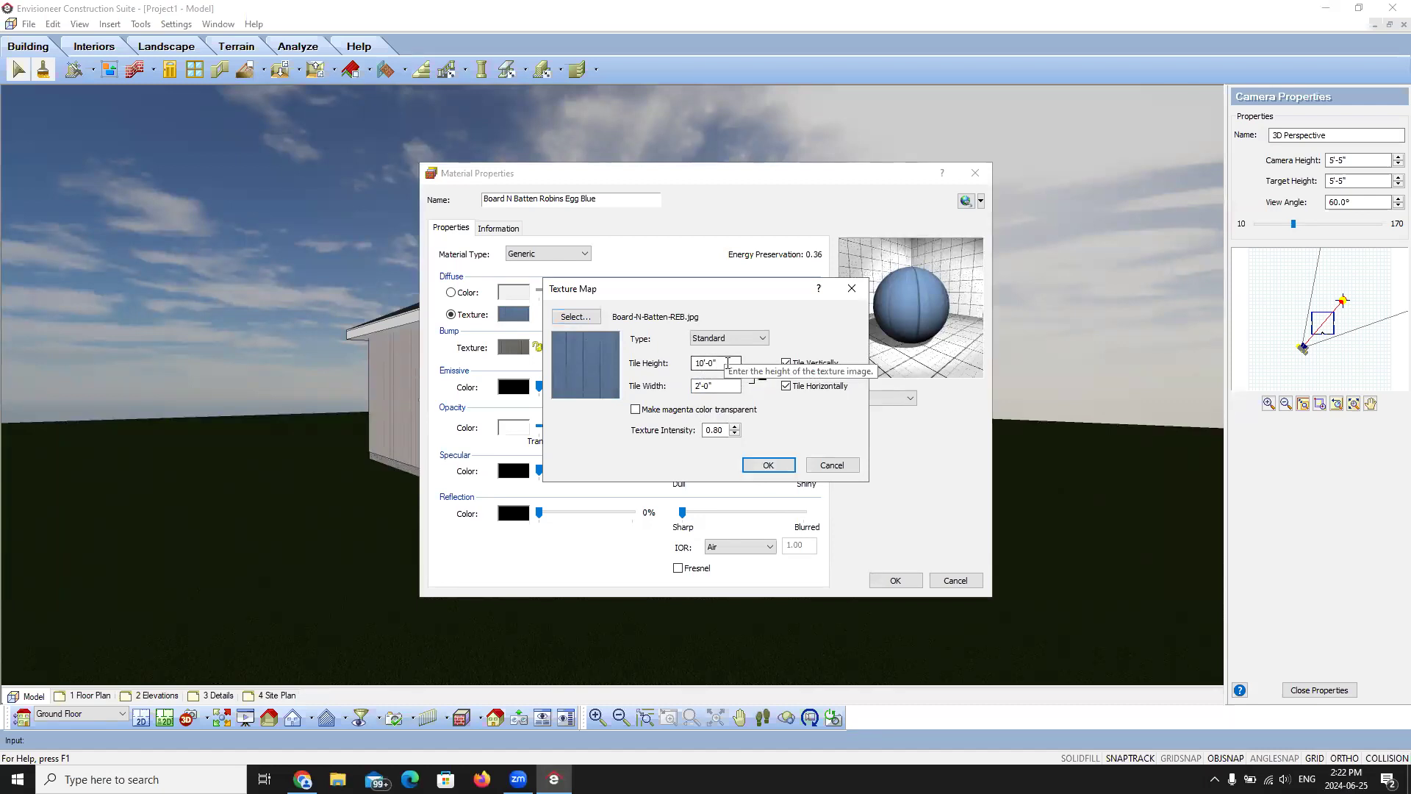
text(12')
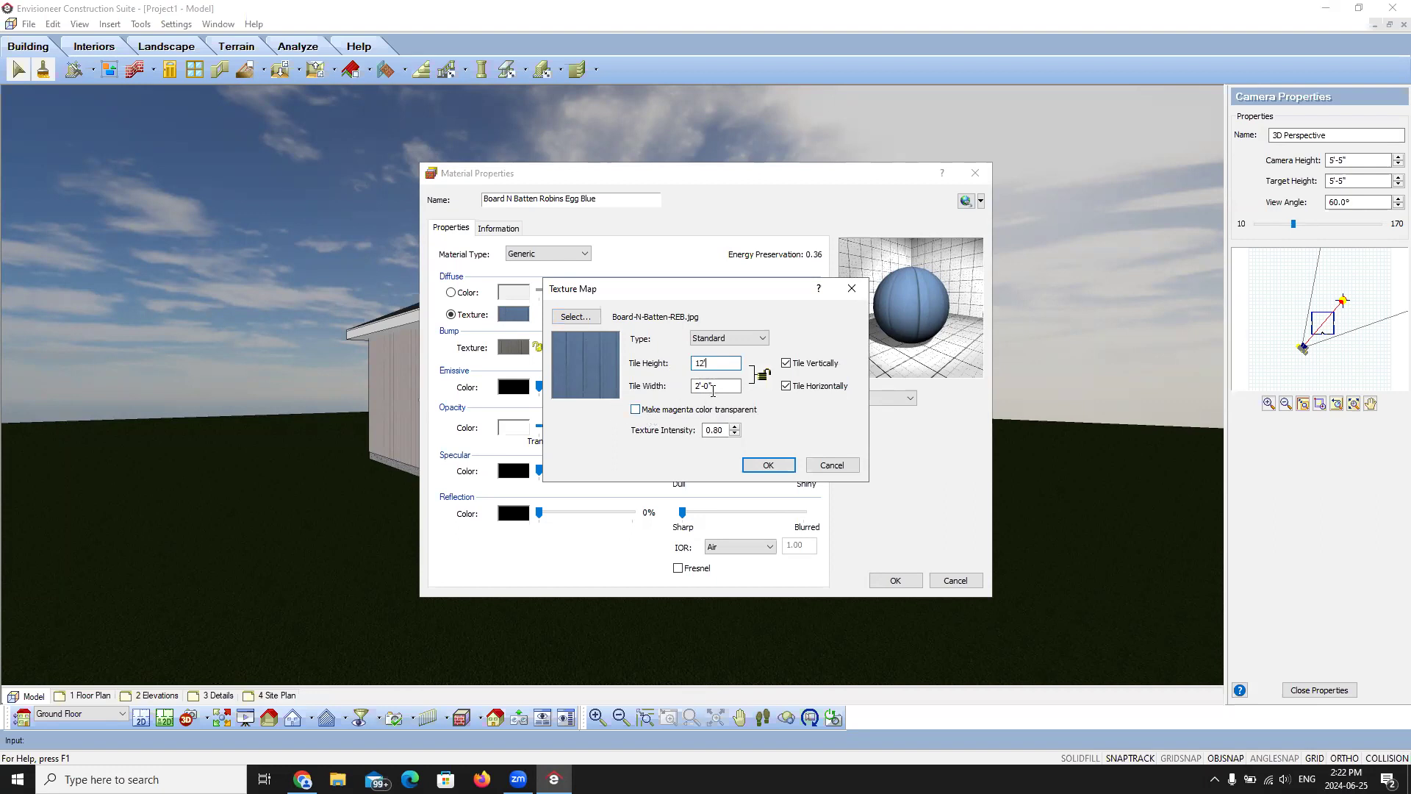
click(709, 385)
key(BackSpace)
text(4)
click(768, 465)
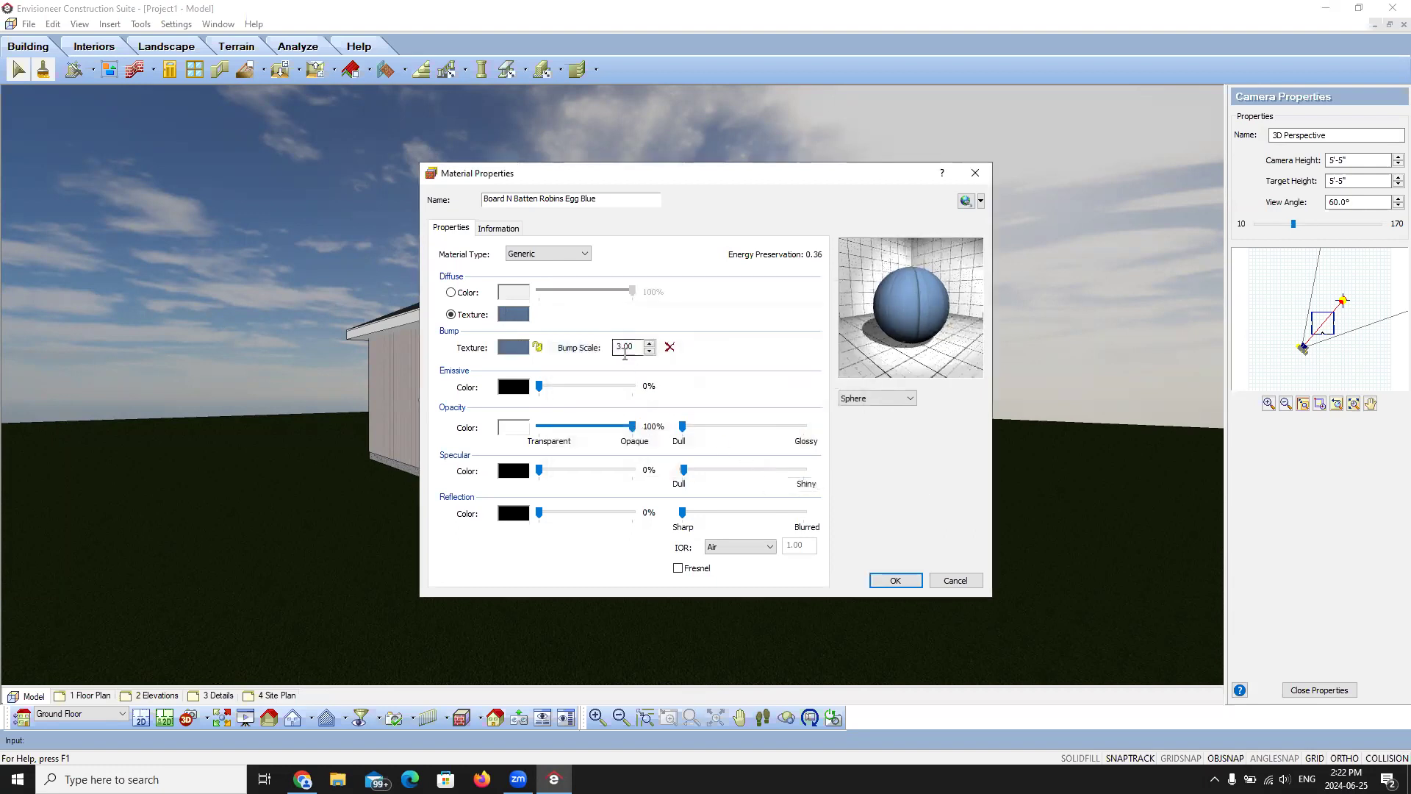
Step: Try adjusting the bump scale and return it to 3.00
click(649, 342)
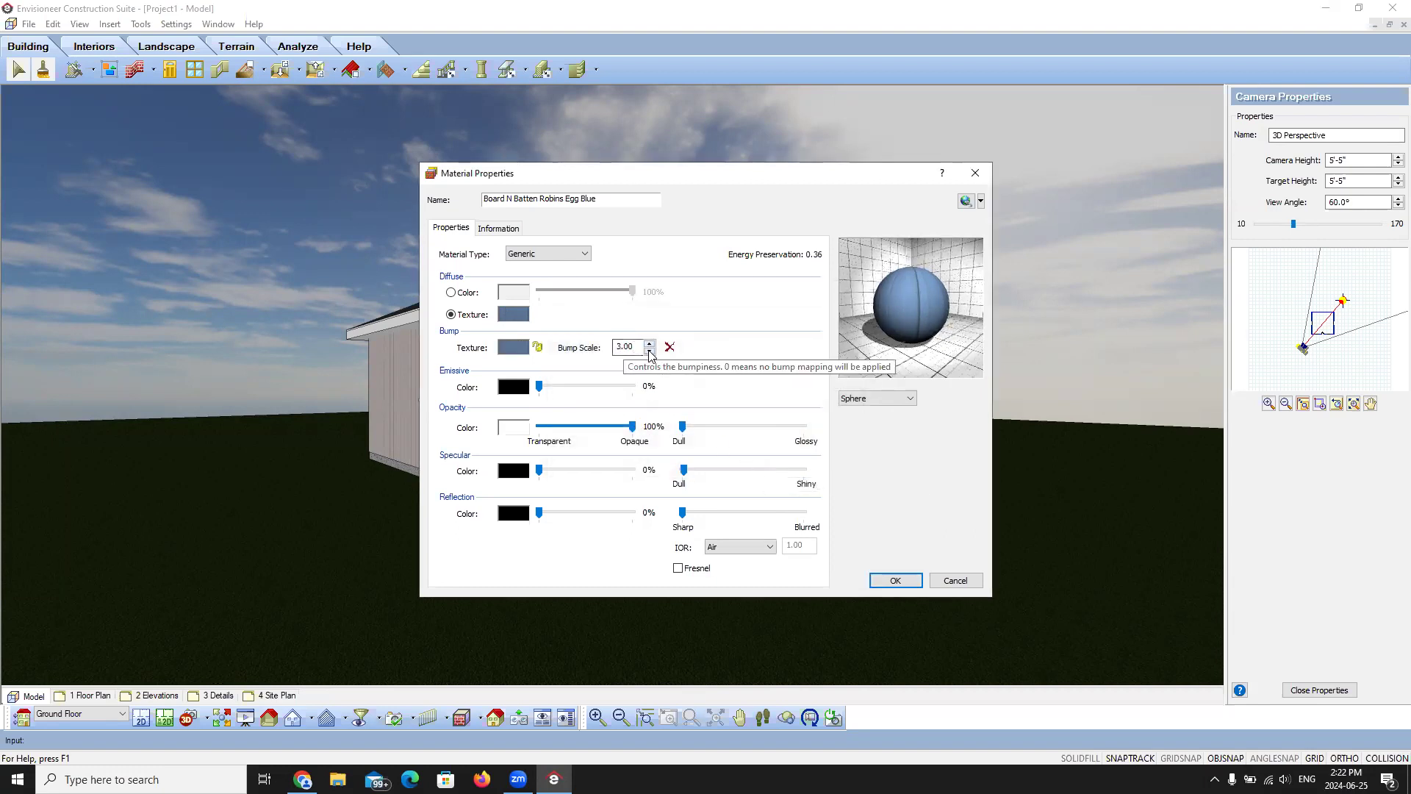
click(649, 352)
click(649, 352)
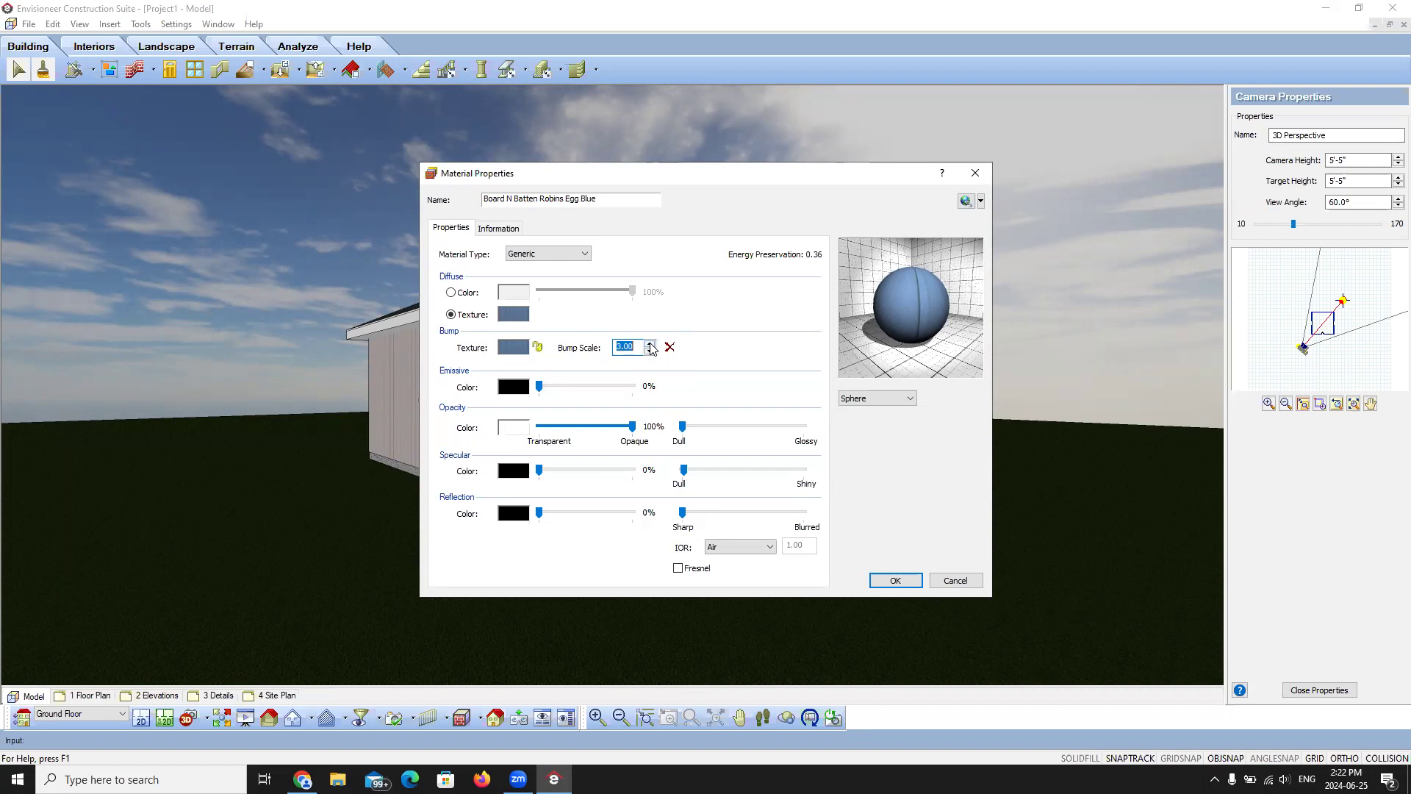
Step: Inspect the bump texture's Normal Map and Standard type options and leave its texture map without applying changes
click(513, 347)
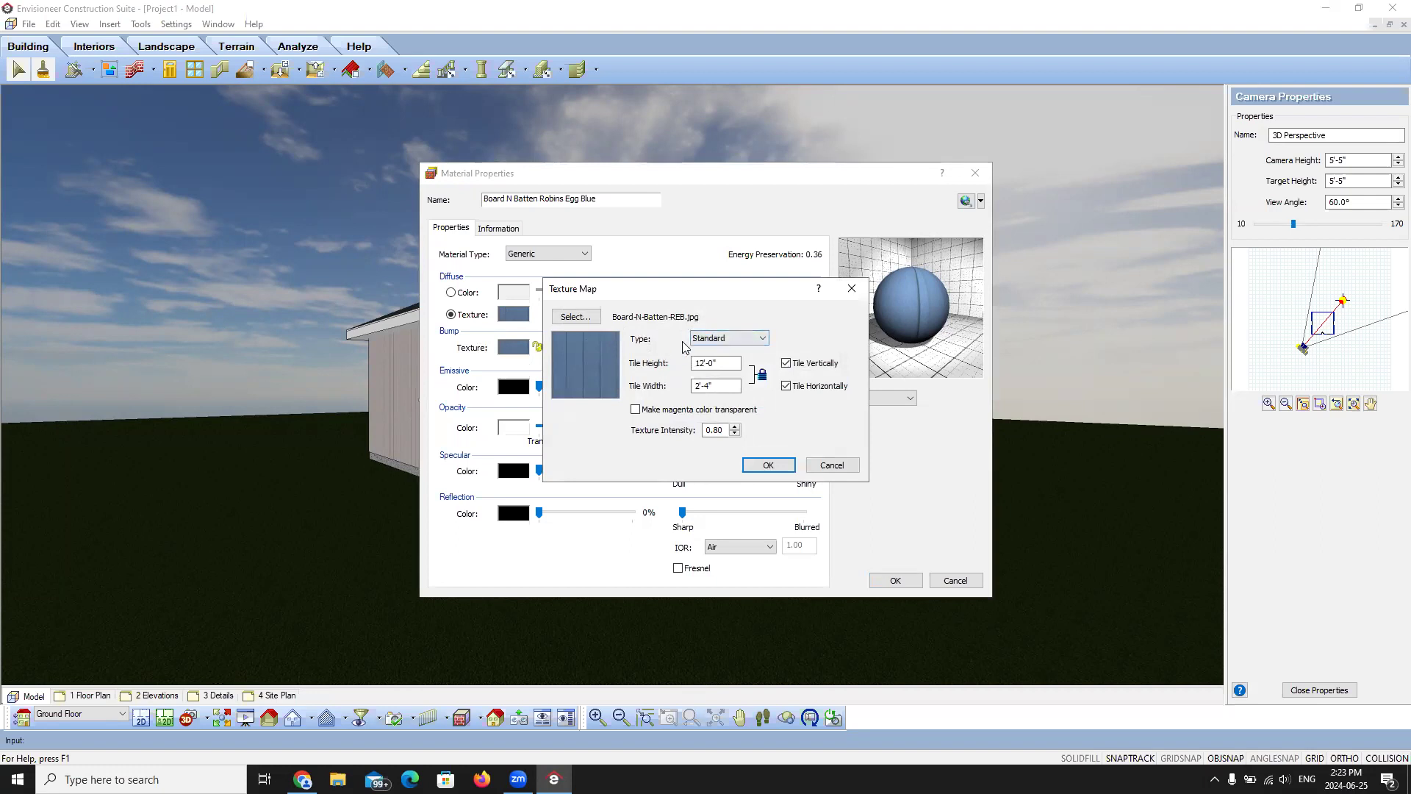
click(762, 340)
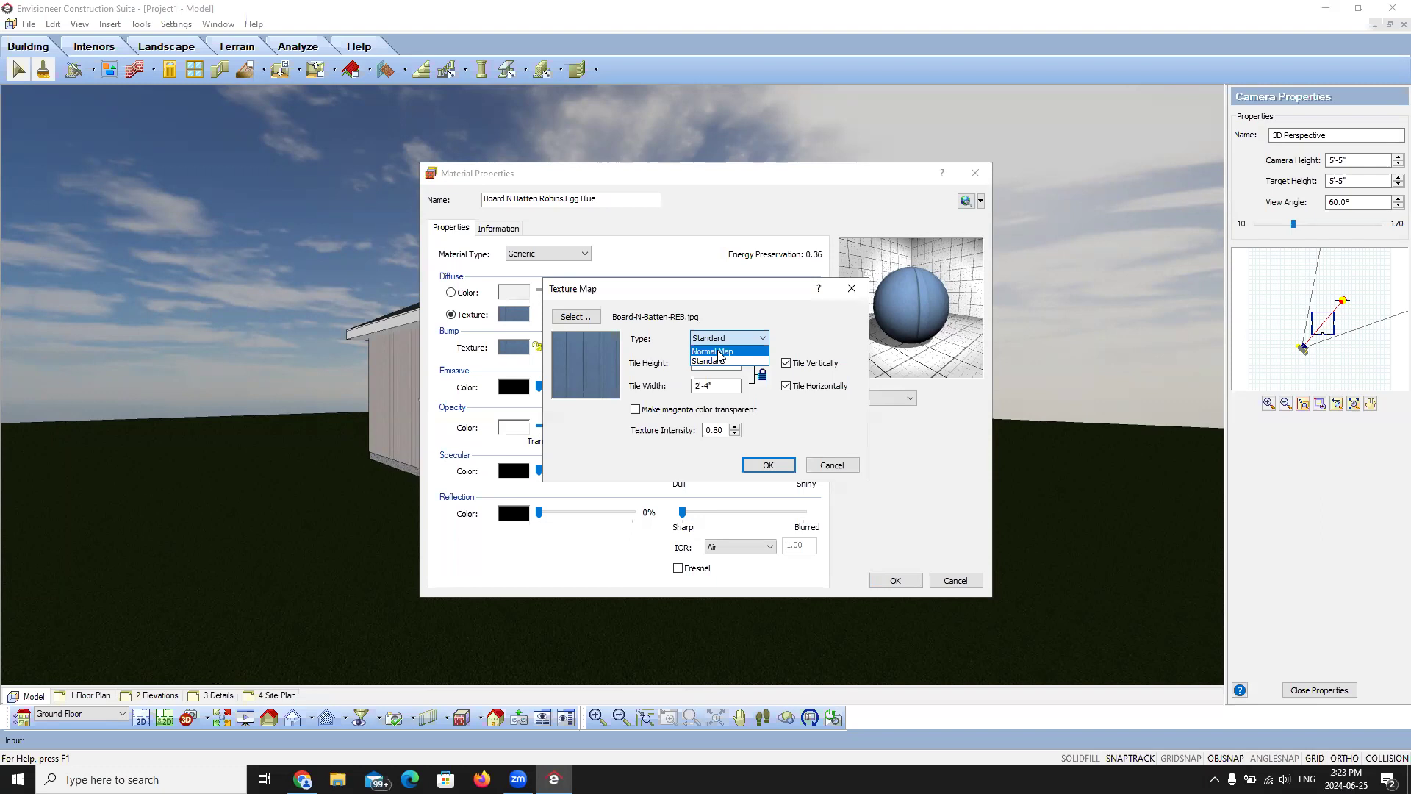
click(714, 361)
click(828, 461)
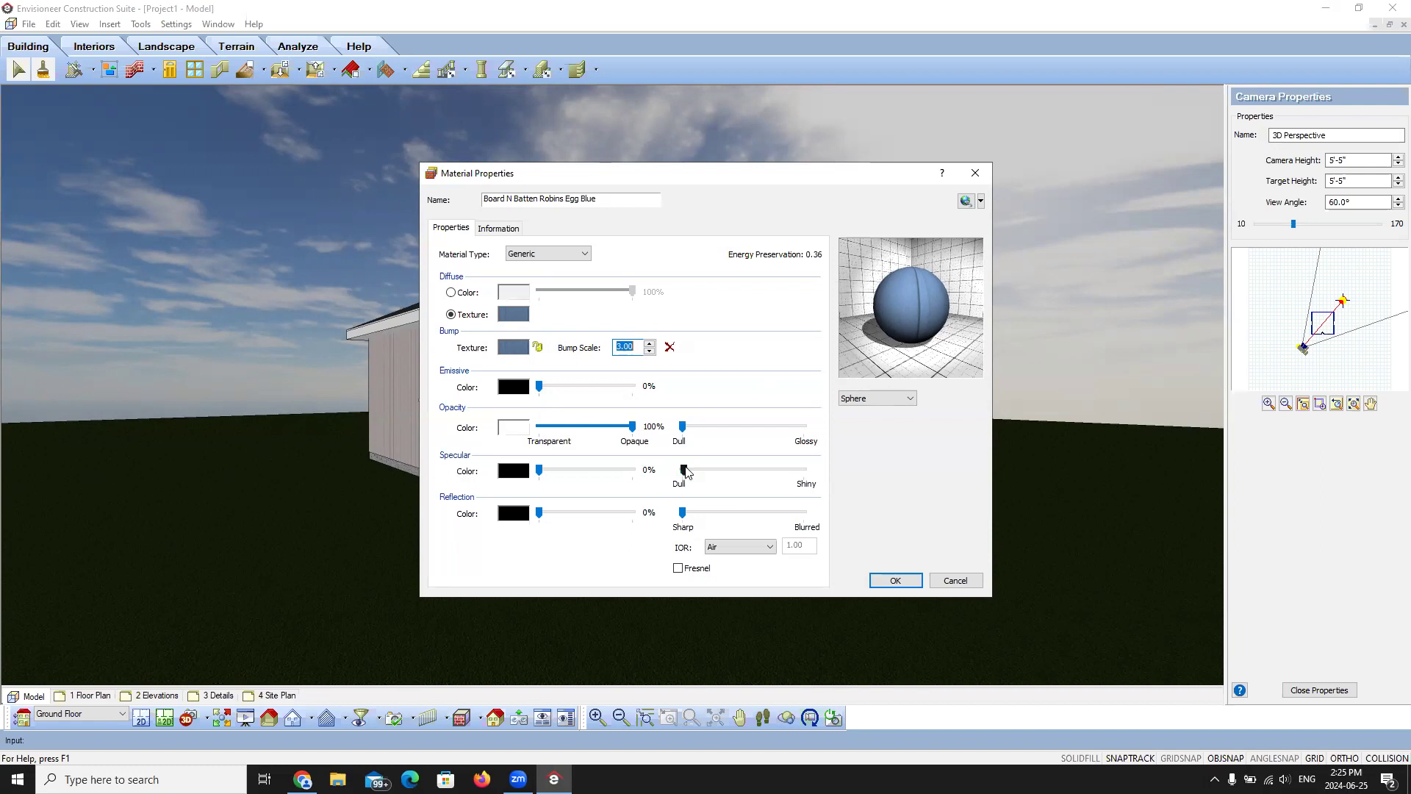
Step: Set the material's specular level to 20%
click(556, 470)
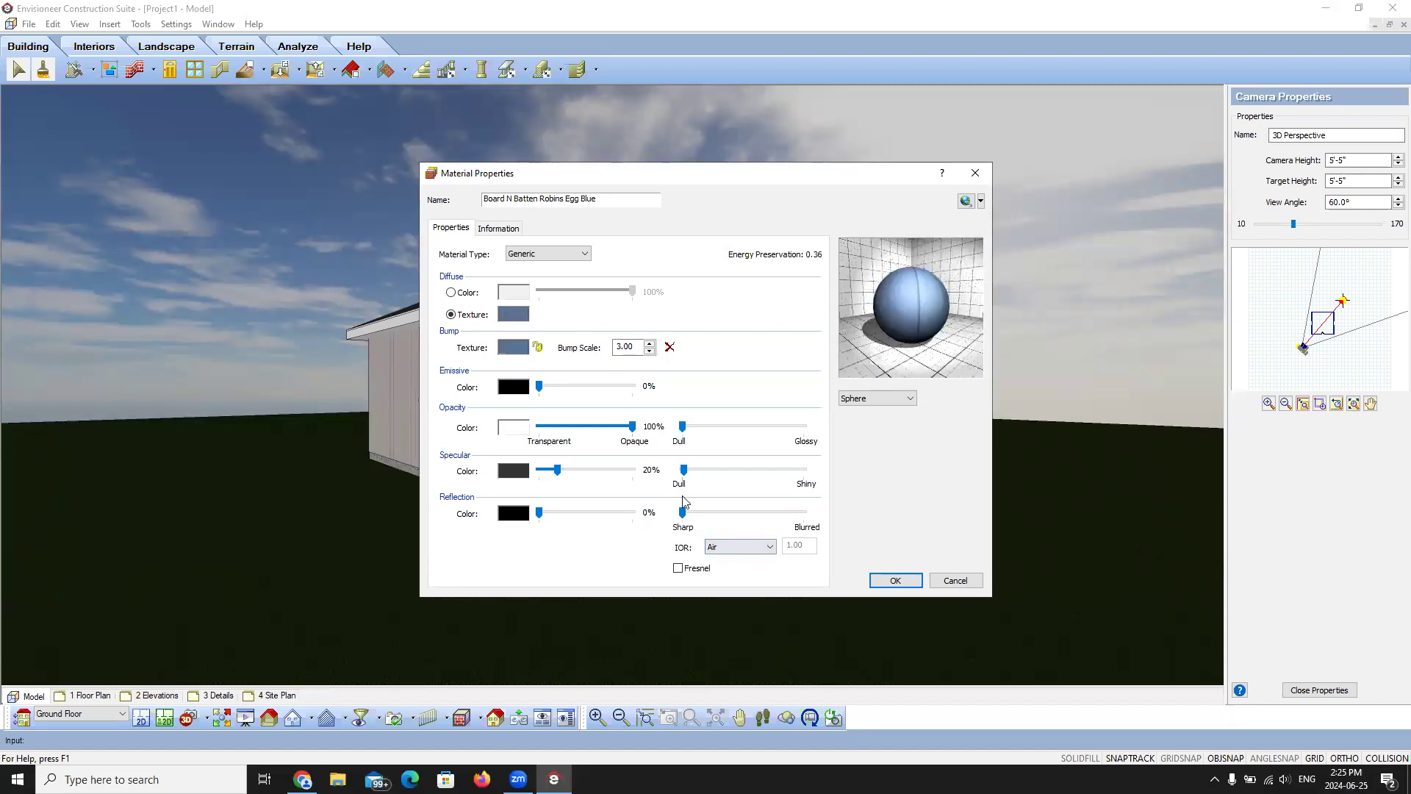
Step: Try full specular shininess and a 68% reflection, and return the specular and reflection levels to 0%
drag(685, 475, 928, 291)
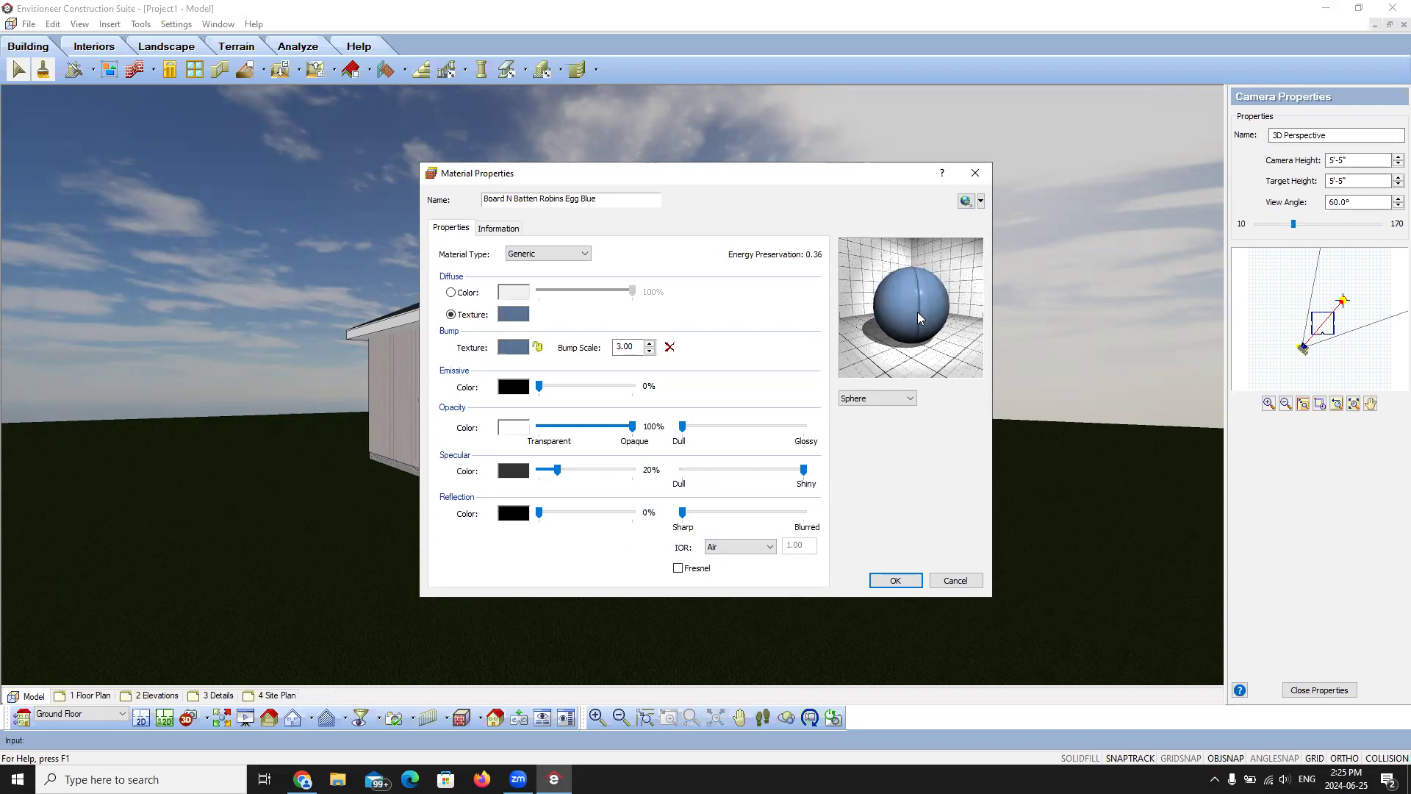
drag(805, 471, 537, 472)
drag(540, 513, 602, 520)
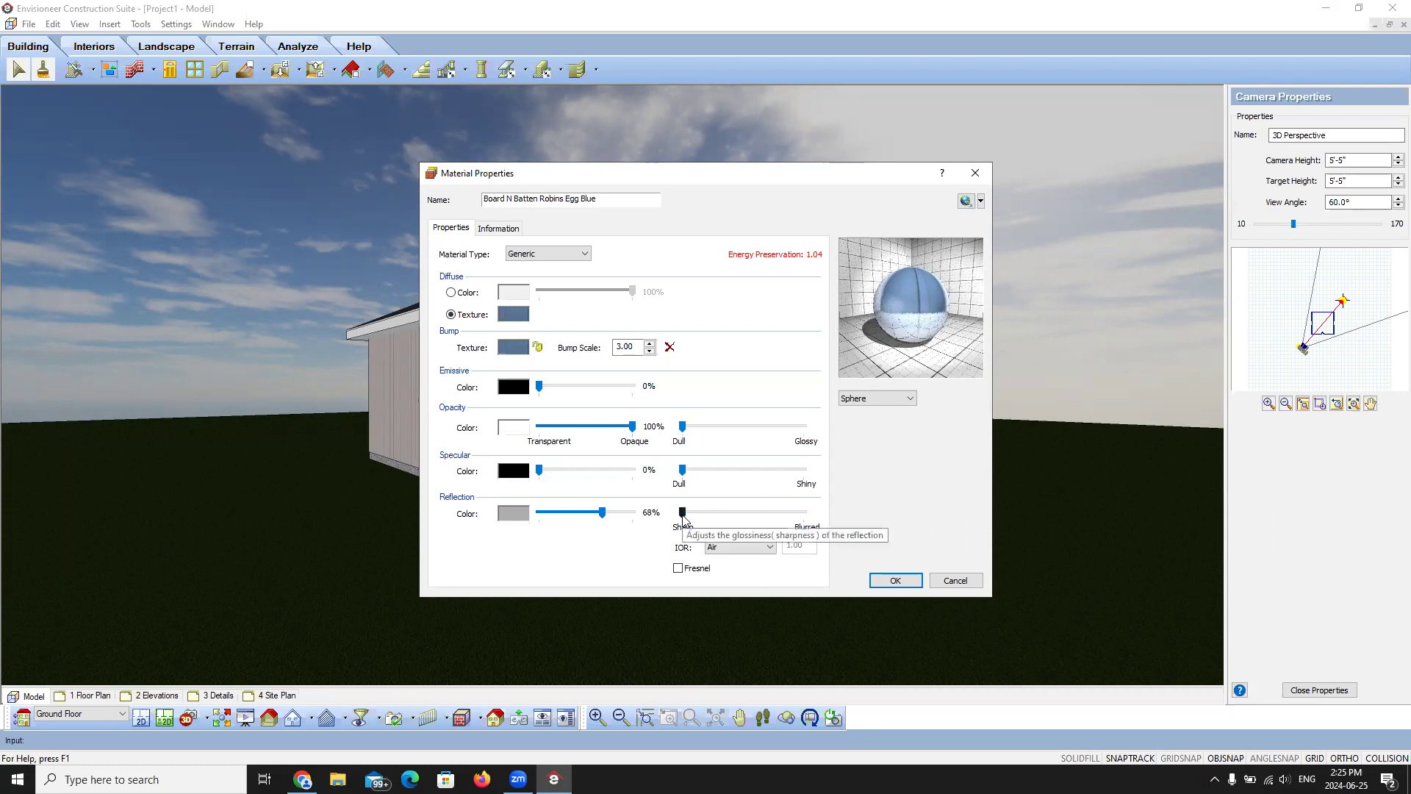
drag(683, 516, 519, 531)
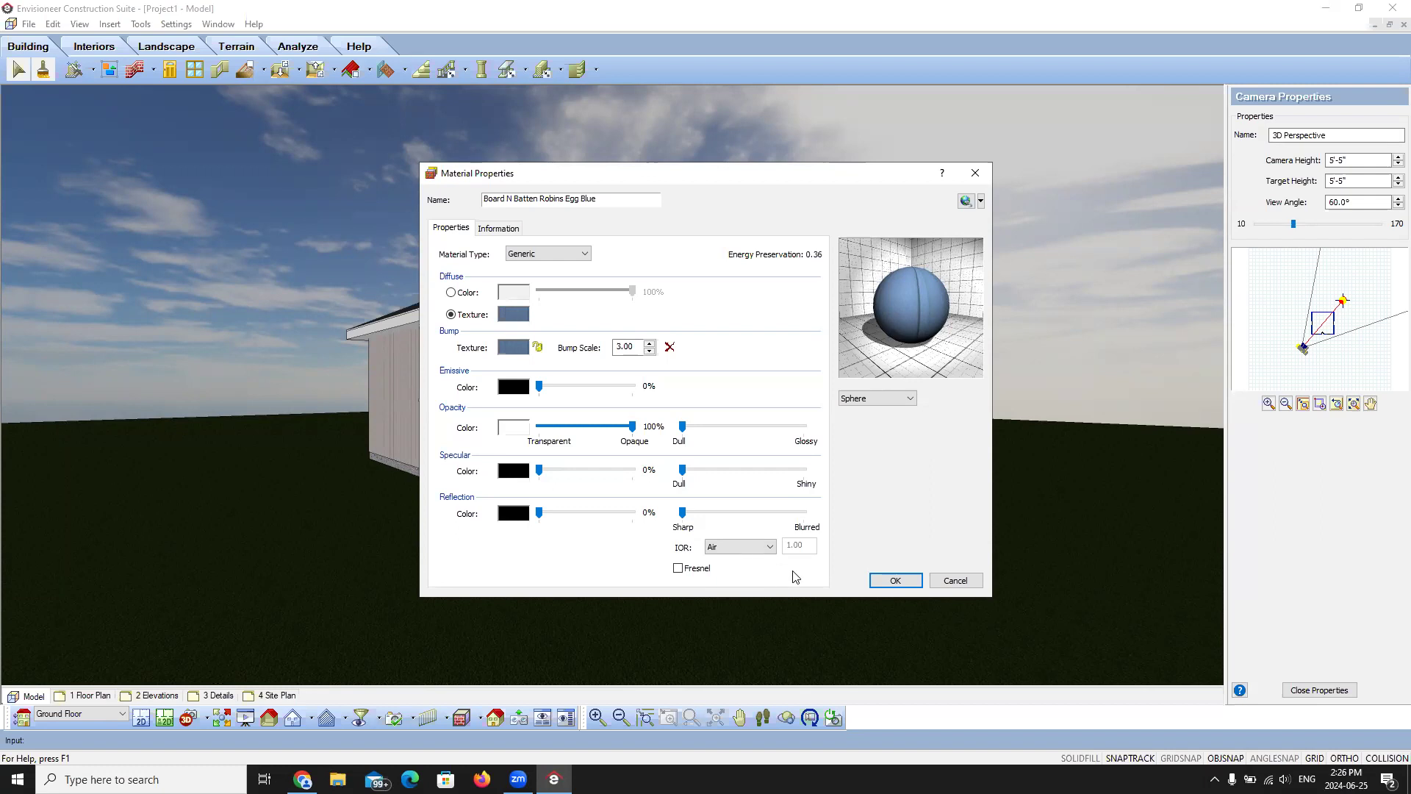
Step: Try the Crystal and Custom index-of-refraction options for the material's reflection and return it to Air
click(768, 547)
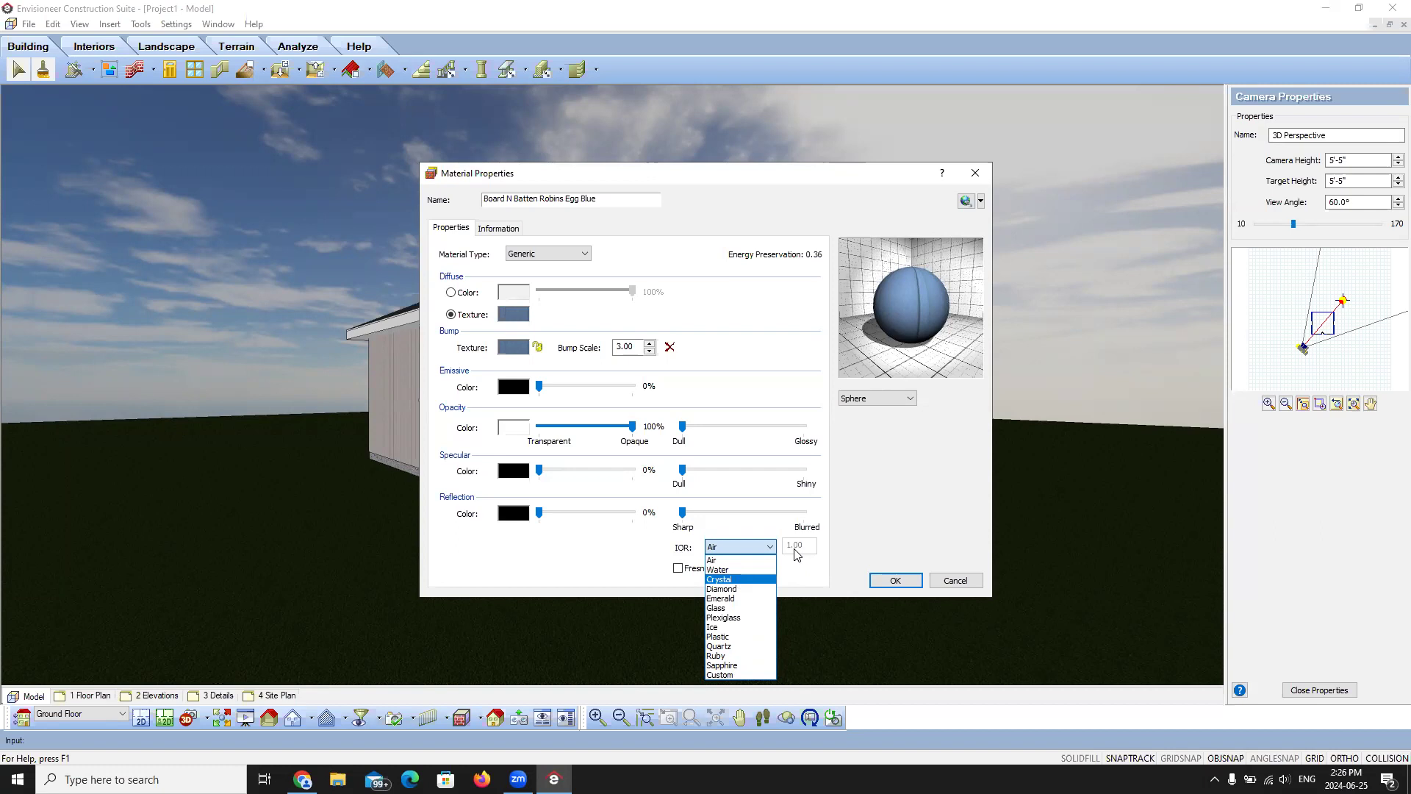
click(720, 581)
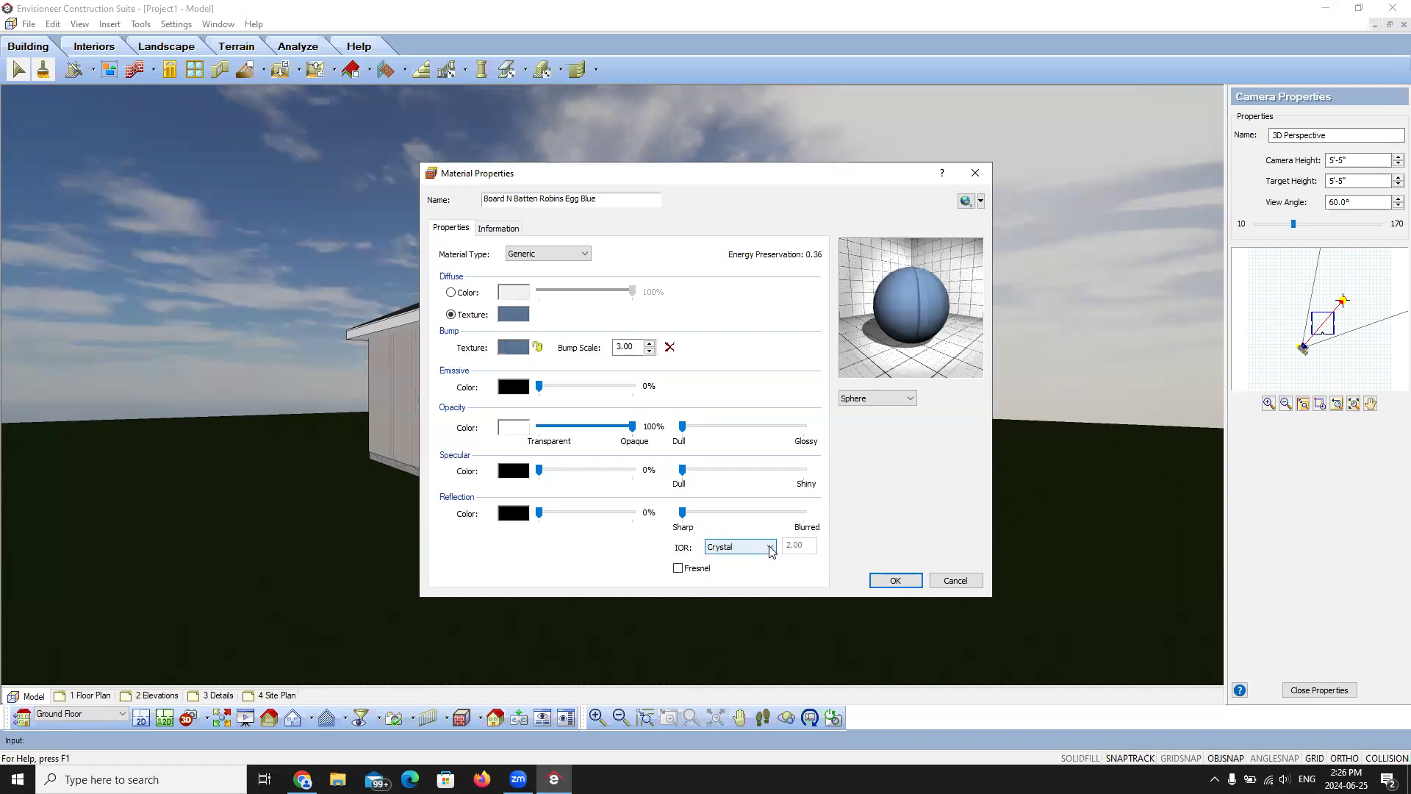
click(771, 547)
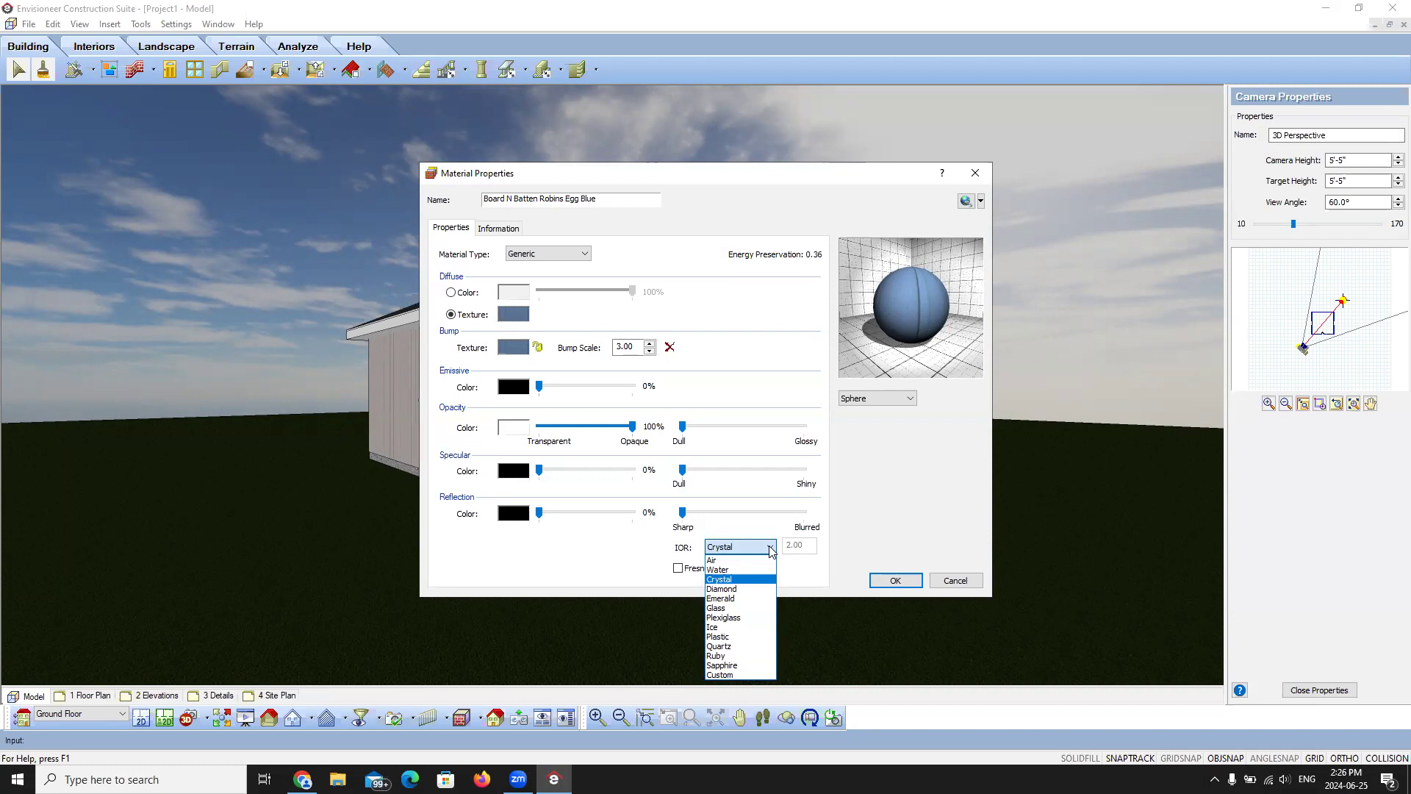
click(737, 675)
drag(808, 546, 724, 560)
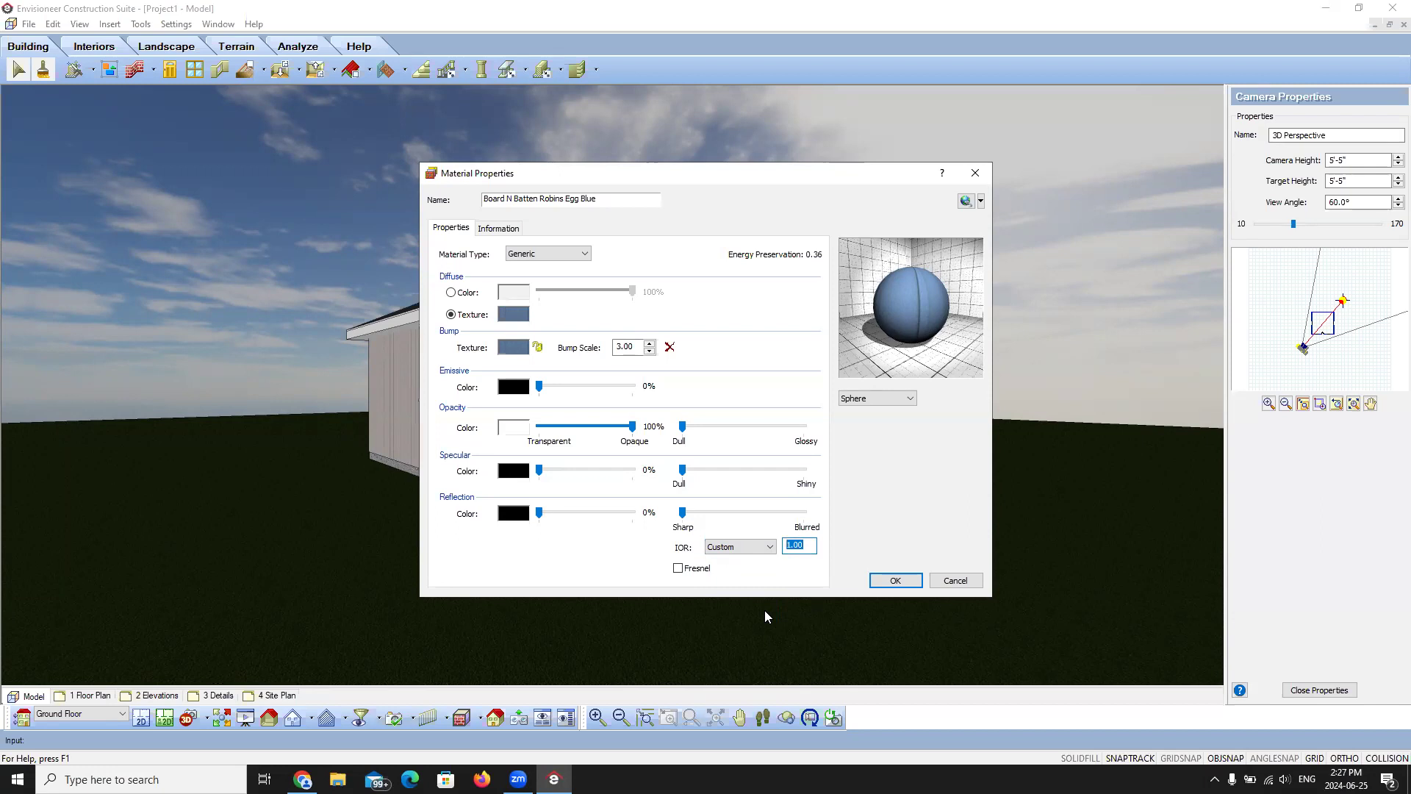
click(718, 548)
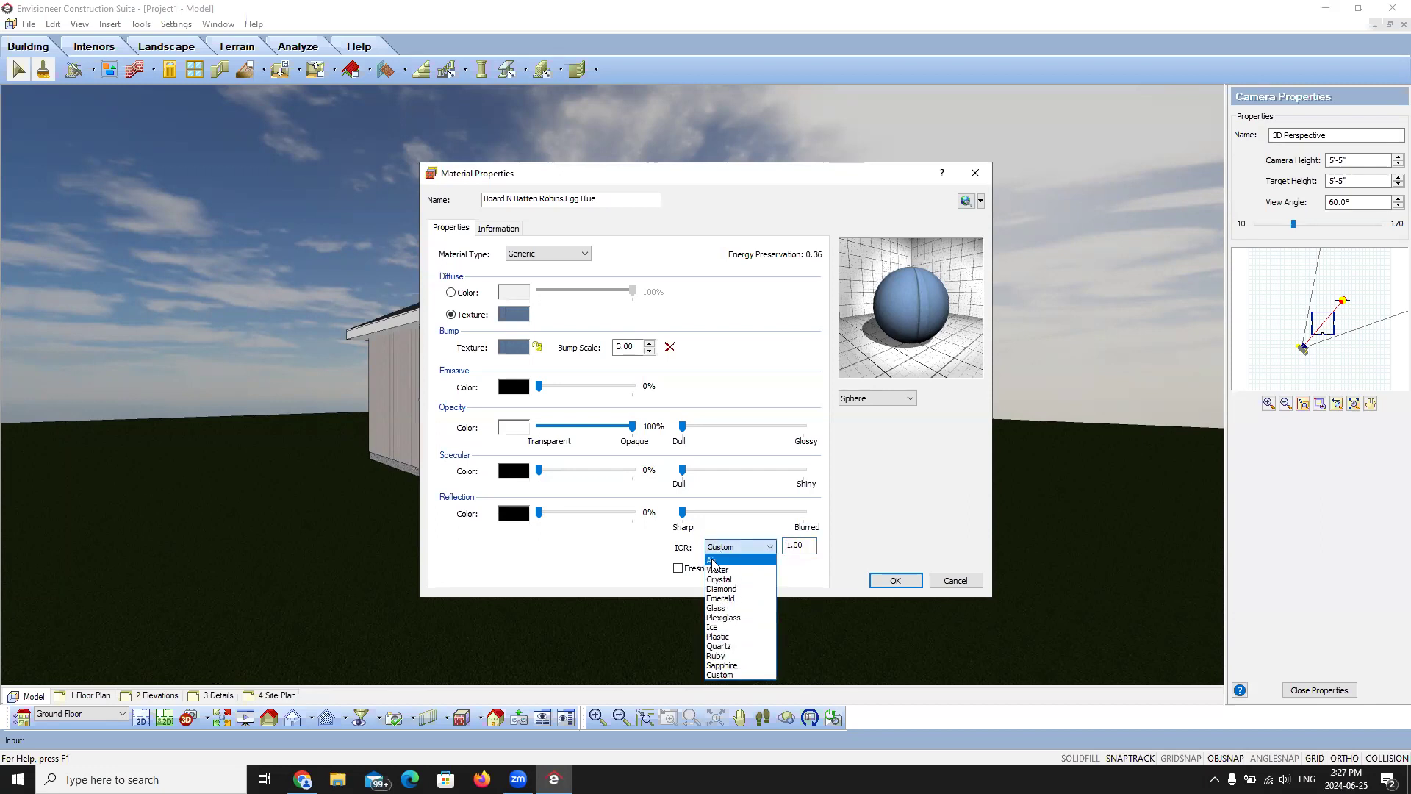
click(712, 561)
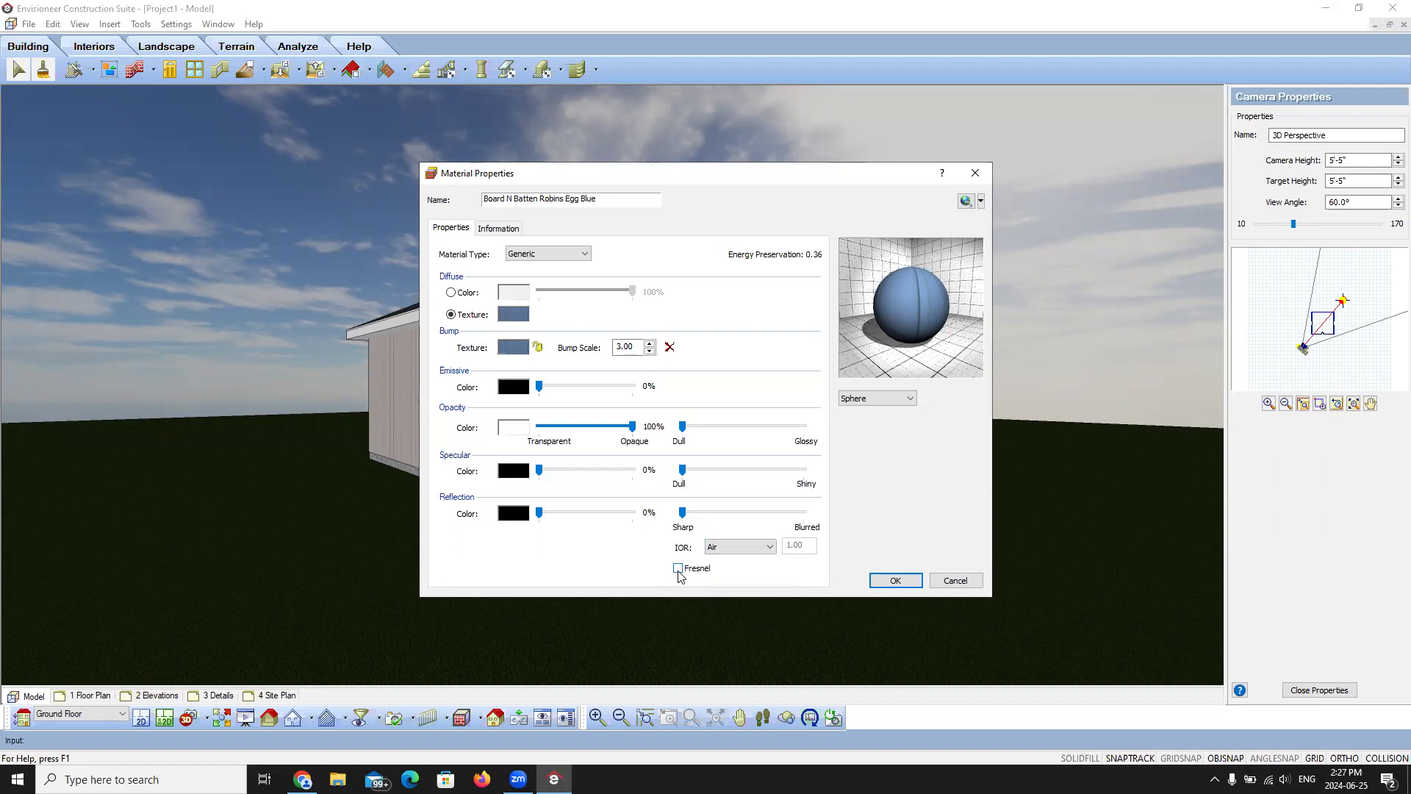
Step: Review the material's usage, assembly and manufacturer information, including the manufacturer list and its editing options, without changing anything
click(506, 230)
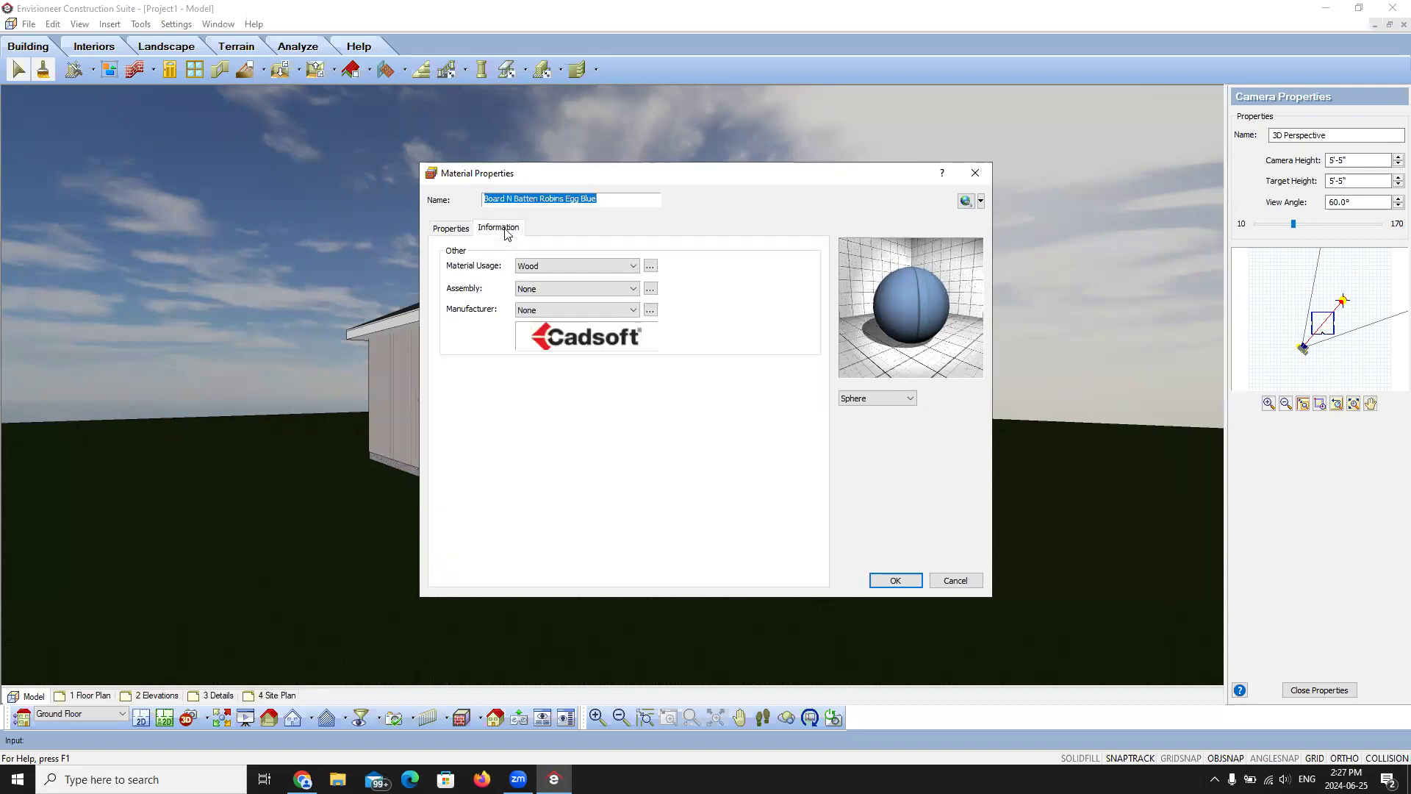
click(461, 233)
click(496, 232)
click(633, 310)
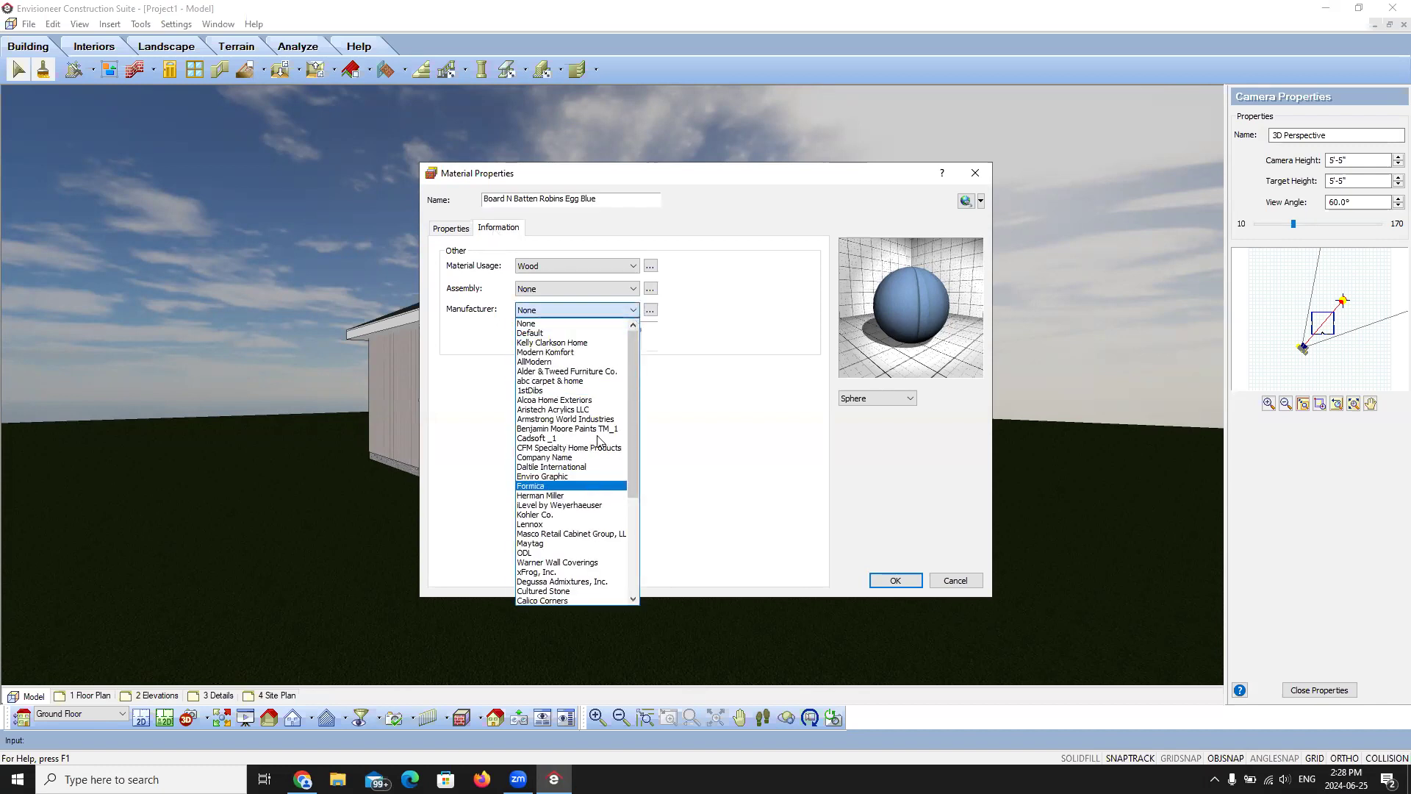
click(633, 311)
click(650, 311)
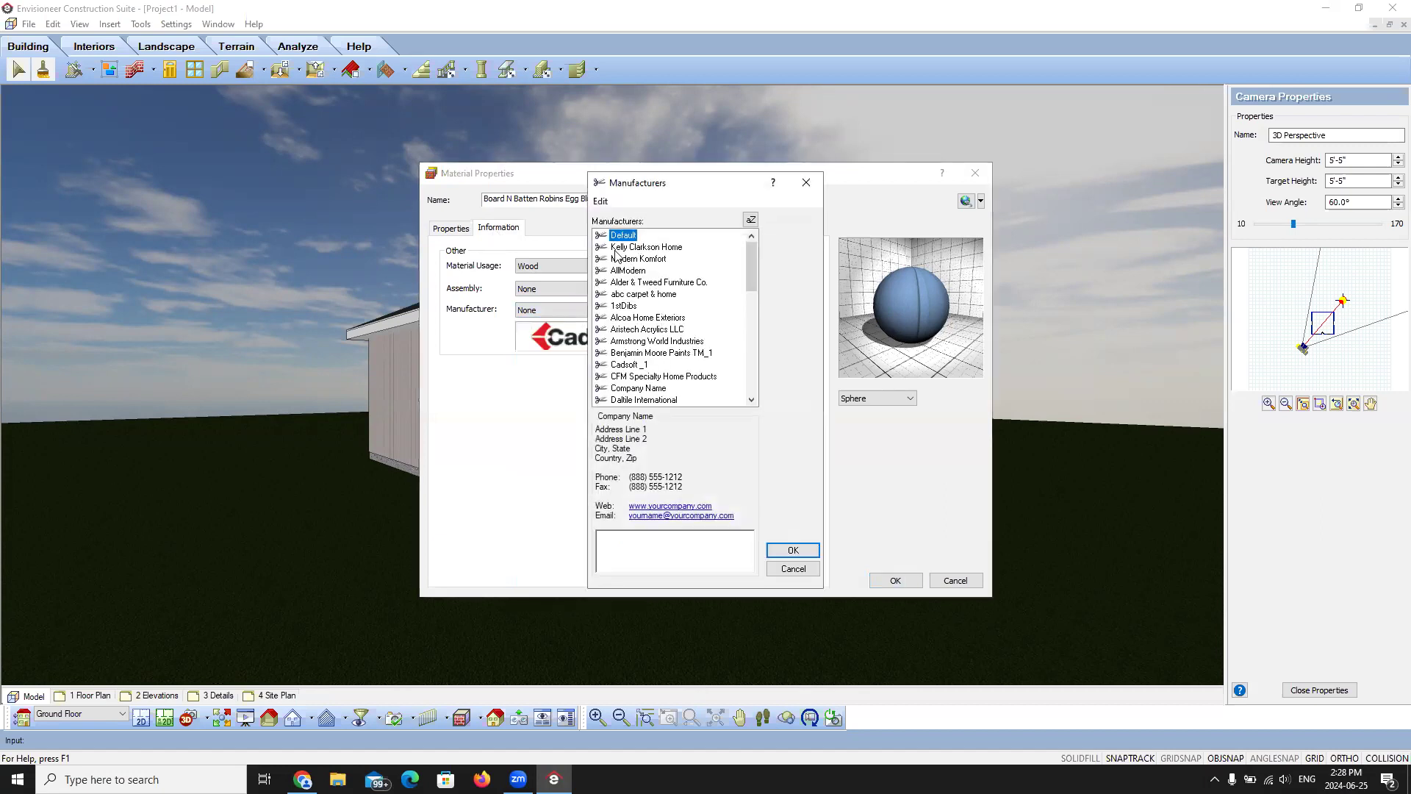
click(602, 203)
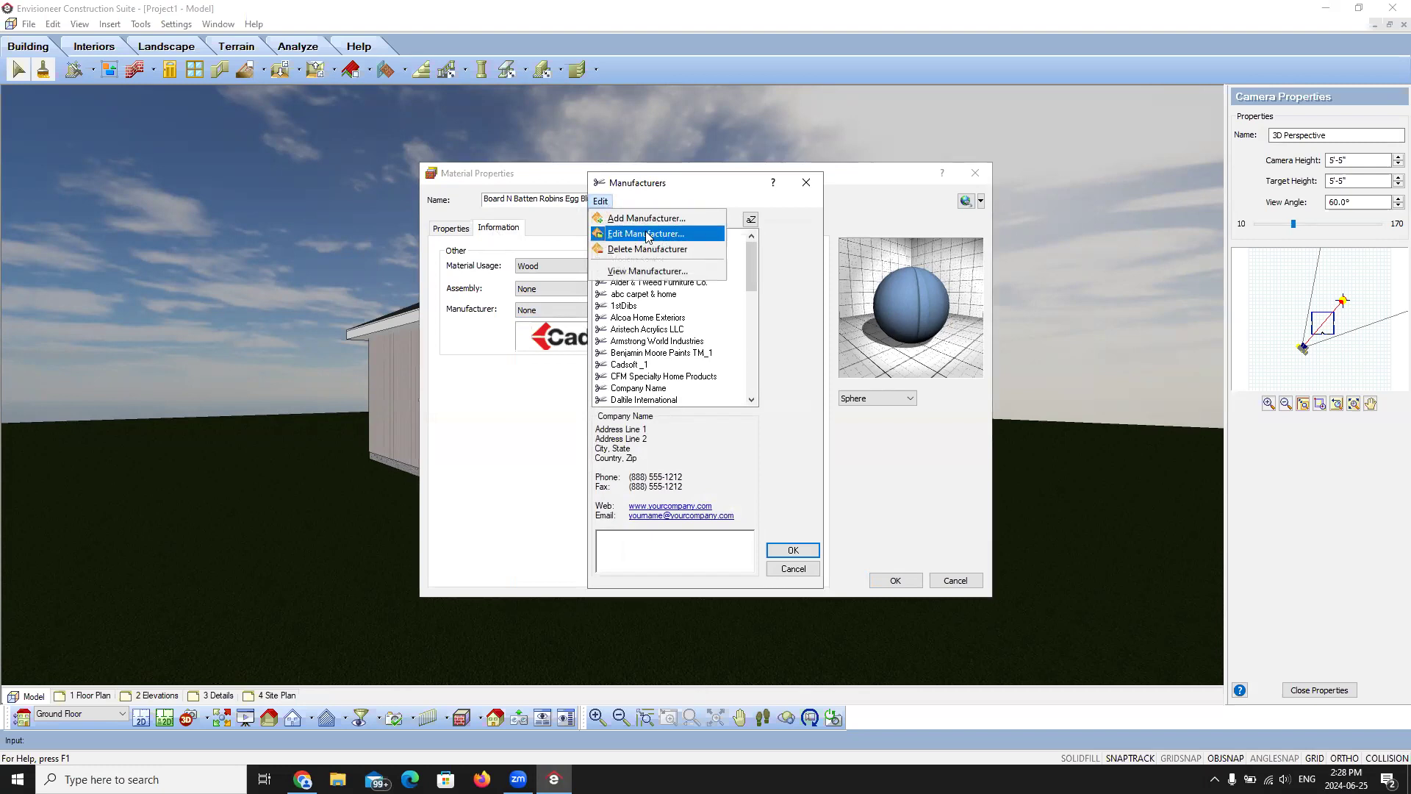
click(664, 197)
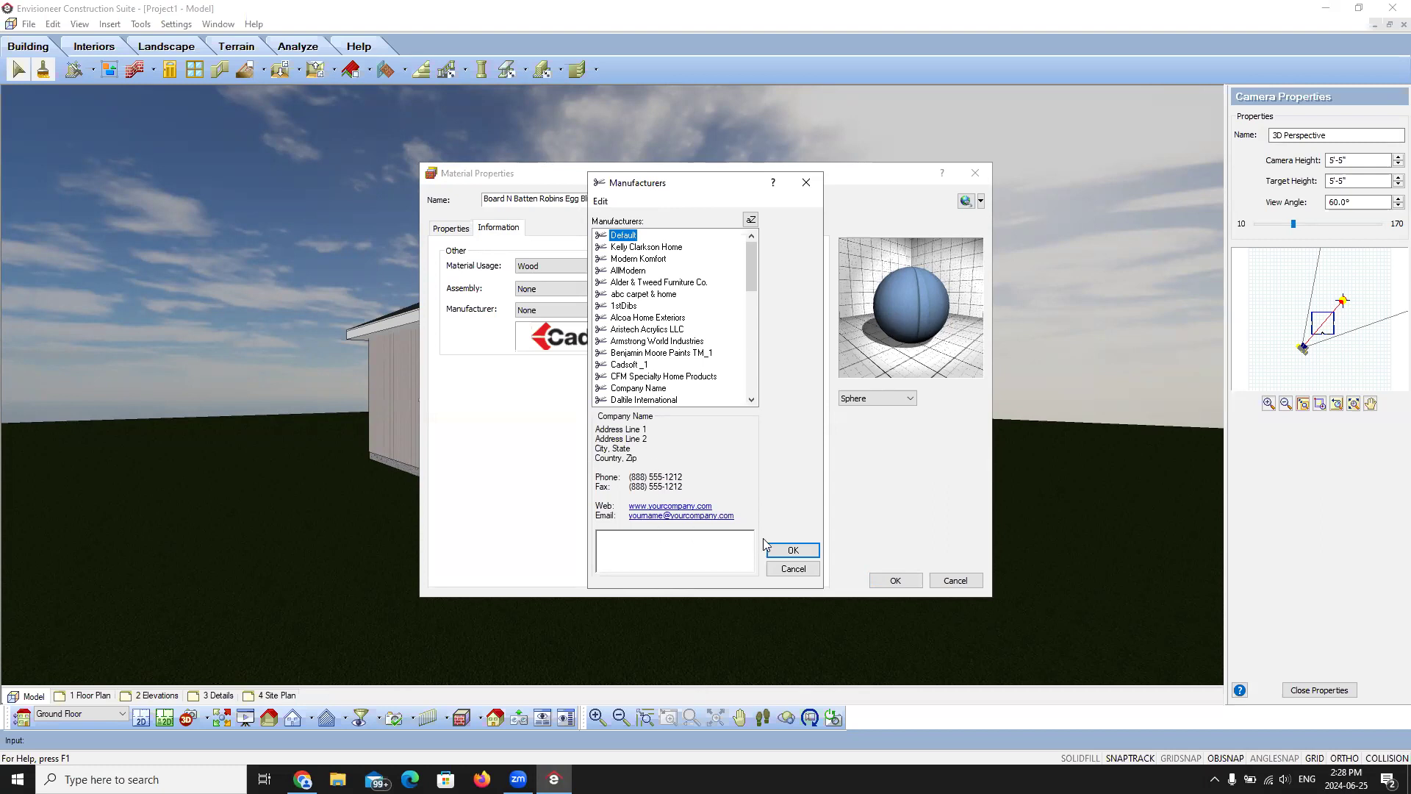
click(783, 572)
Step: Accept the Board N Batten Robins Egg Blue material's properties and save it to the library catalog
click(450, 229)
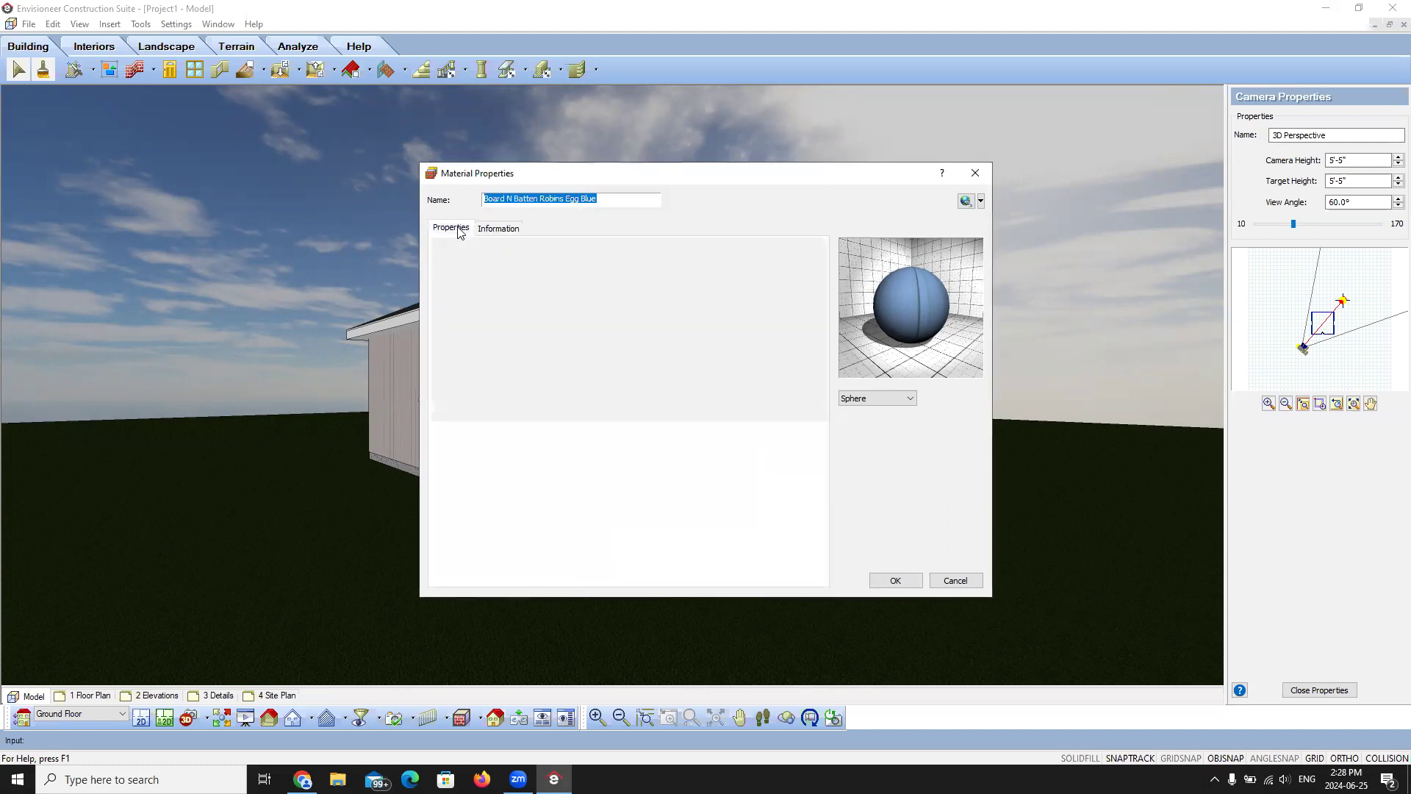
click(898, 582)
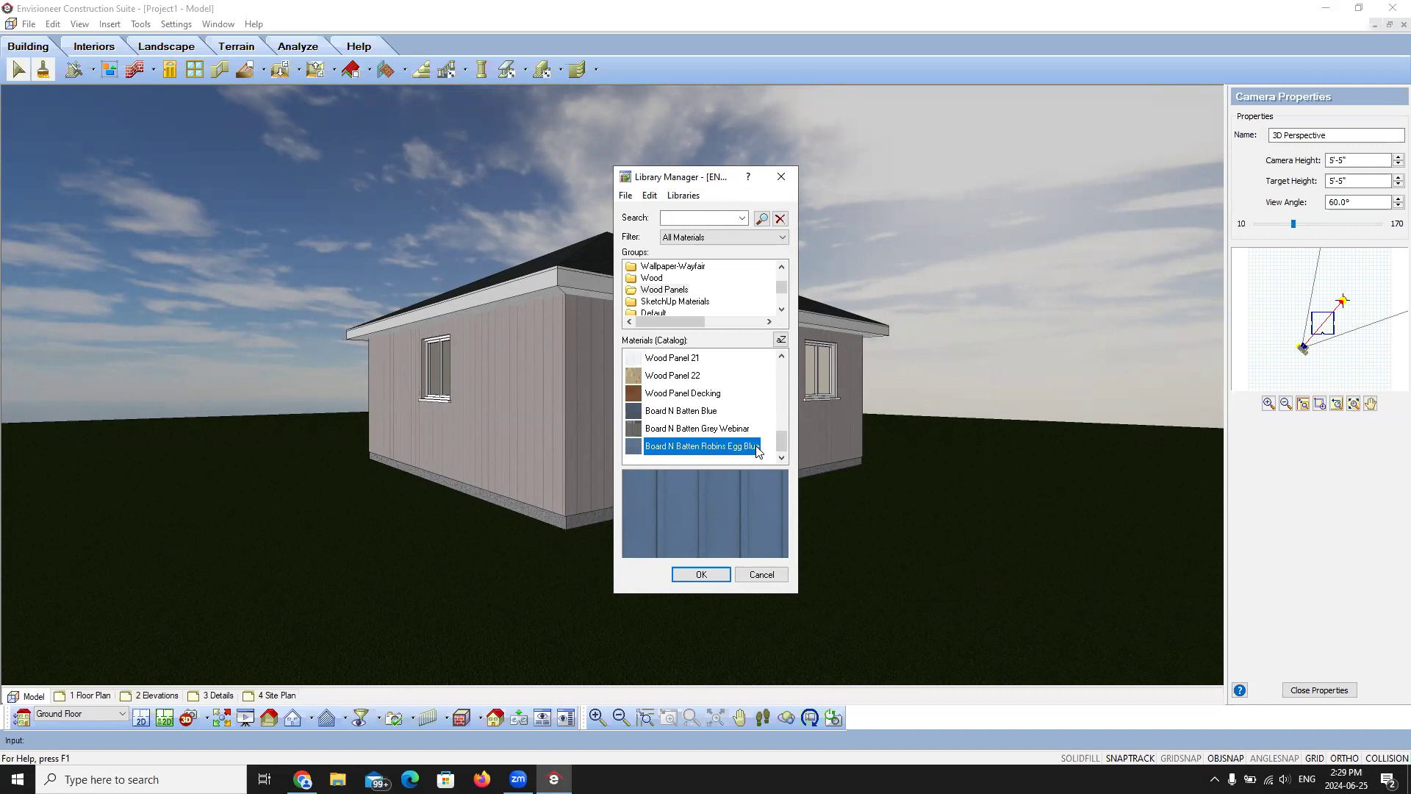
click(702, 575)
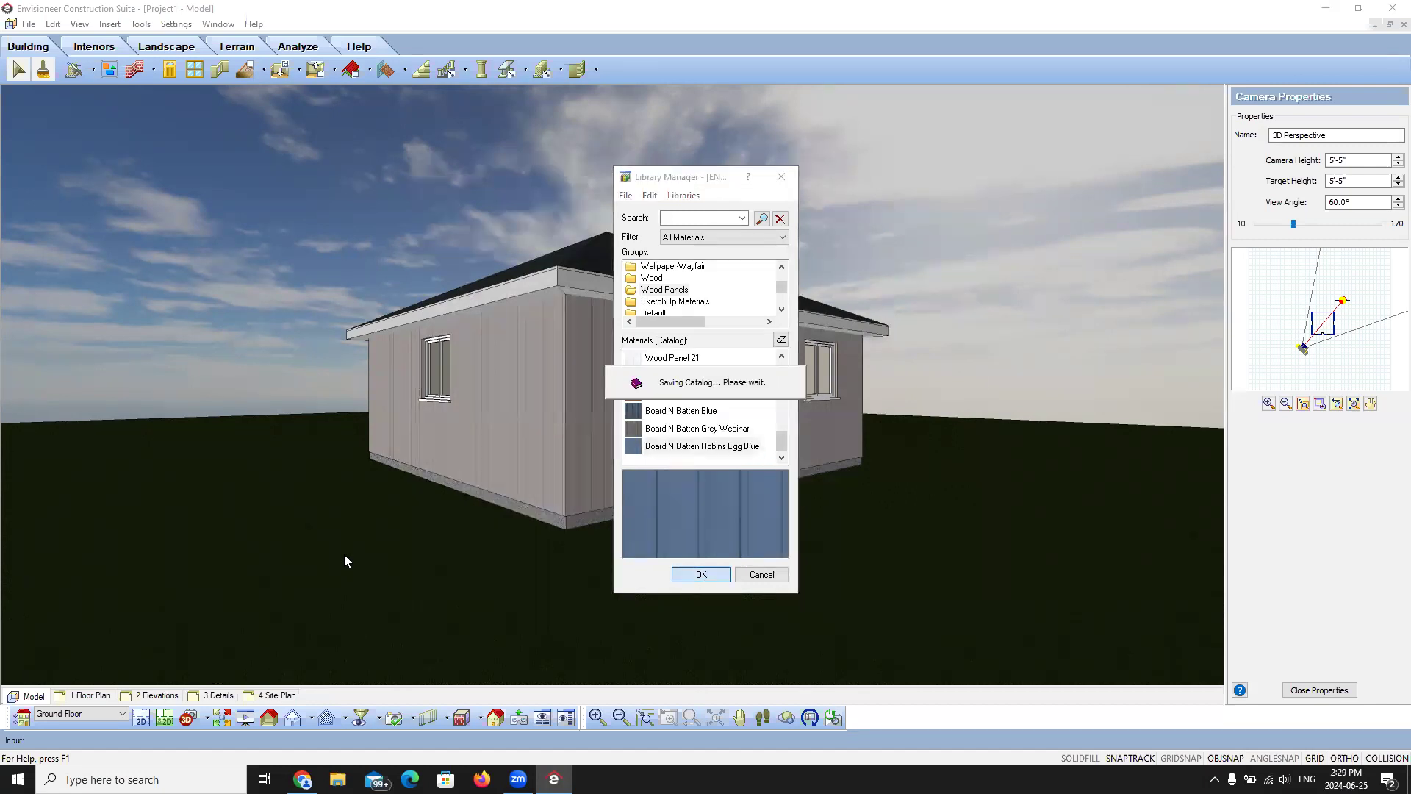
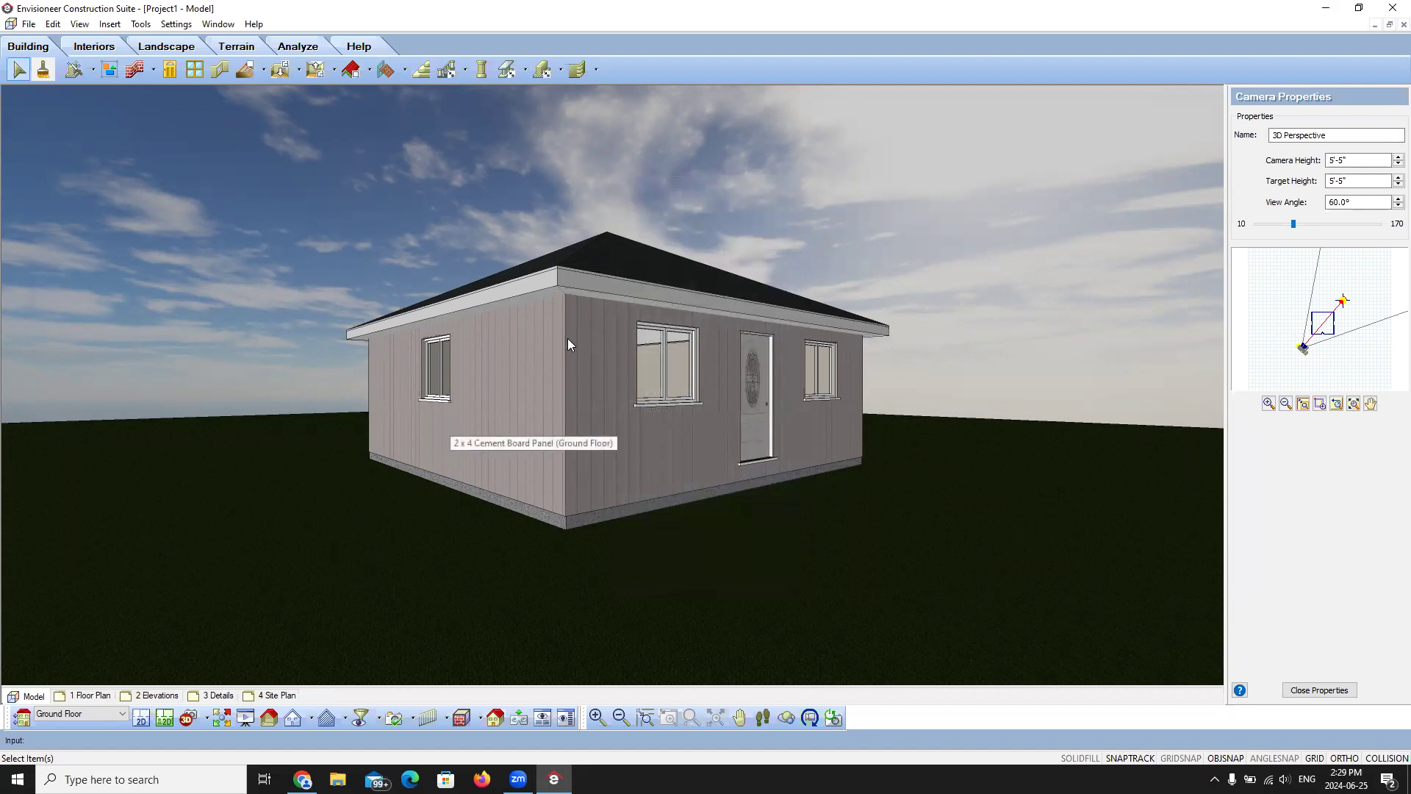
Step: Apply the Board N Batten Robins Egg Blue material to the house's exterior walls with Apply to All Similar enabled
click(44, 70)
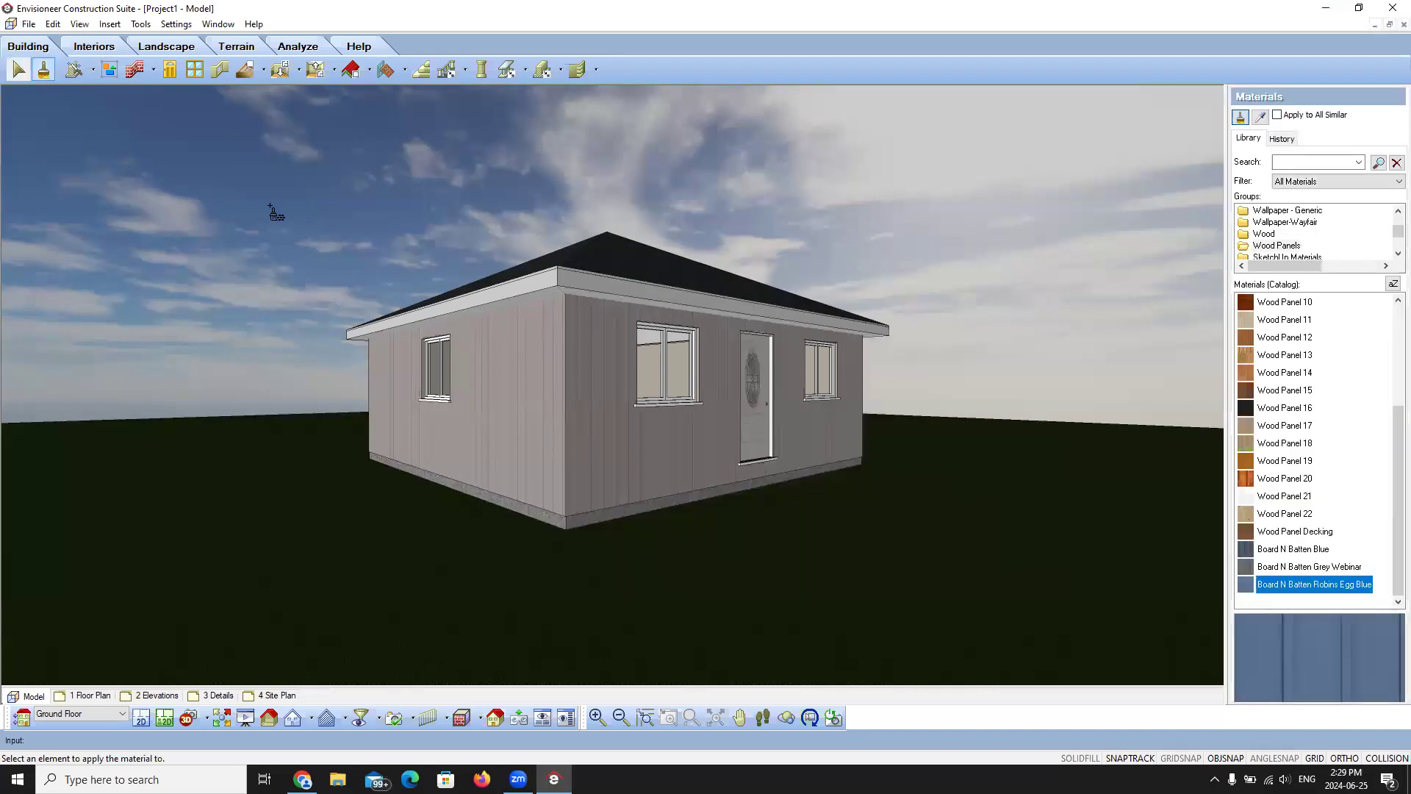
click(1277, 115)
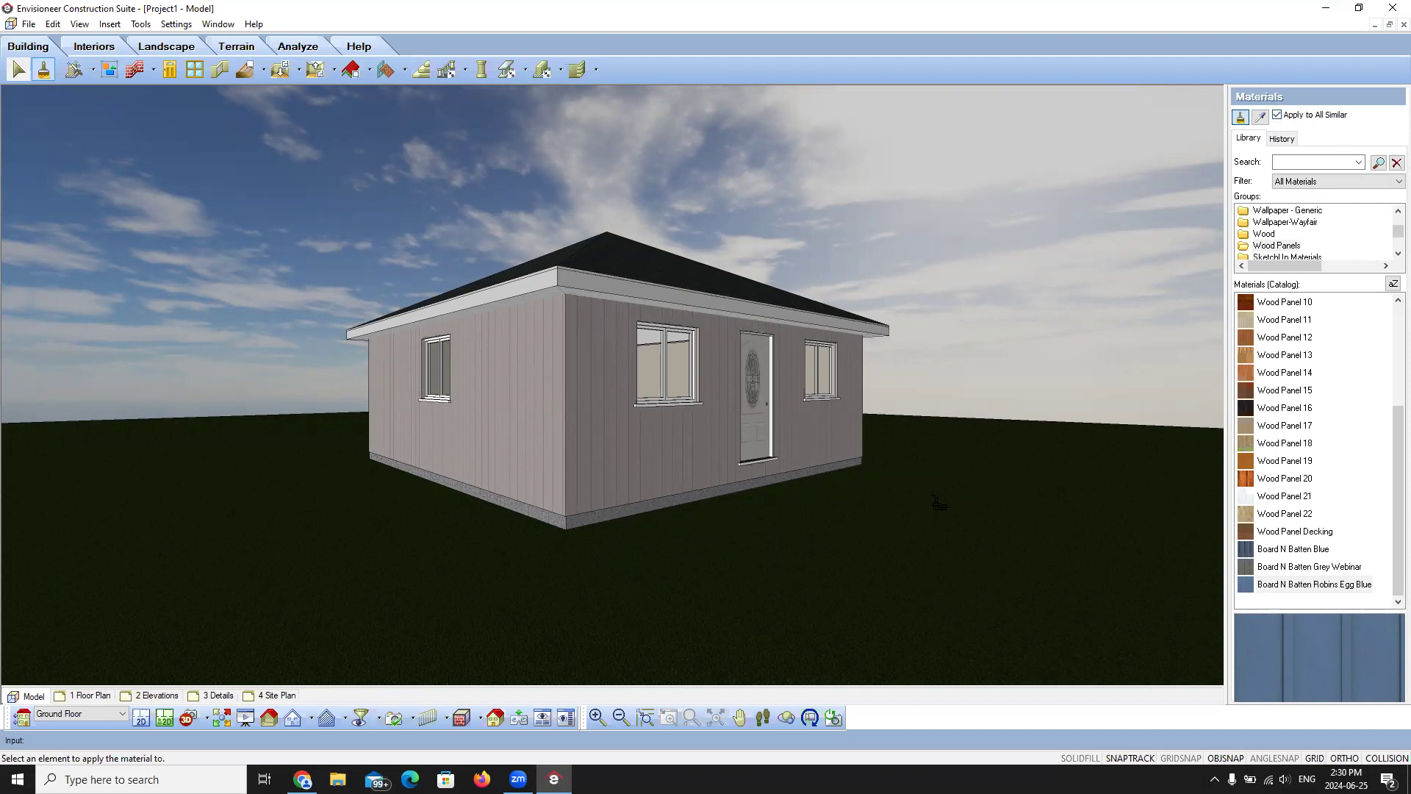
click(605, 490)
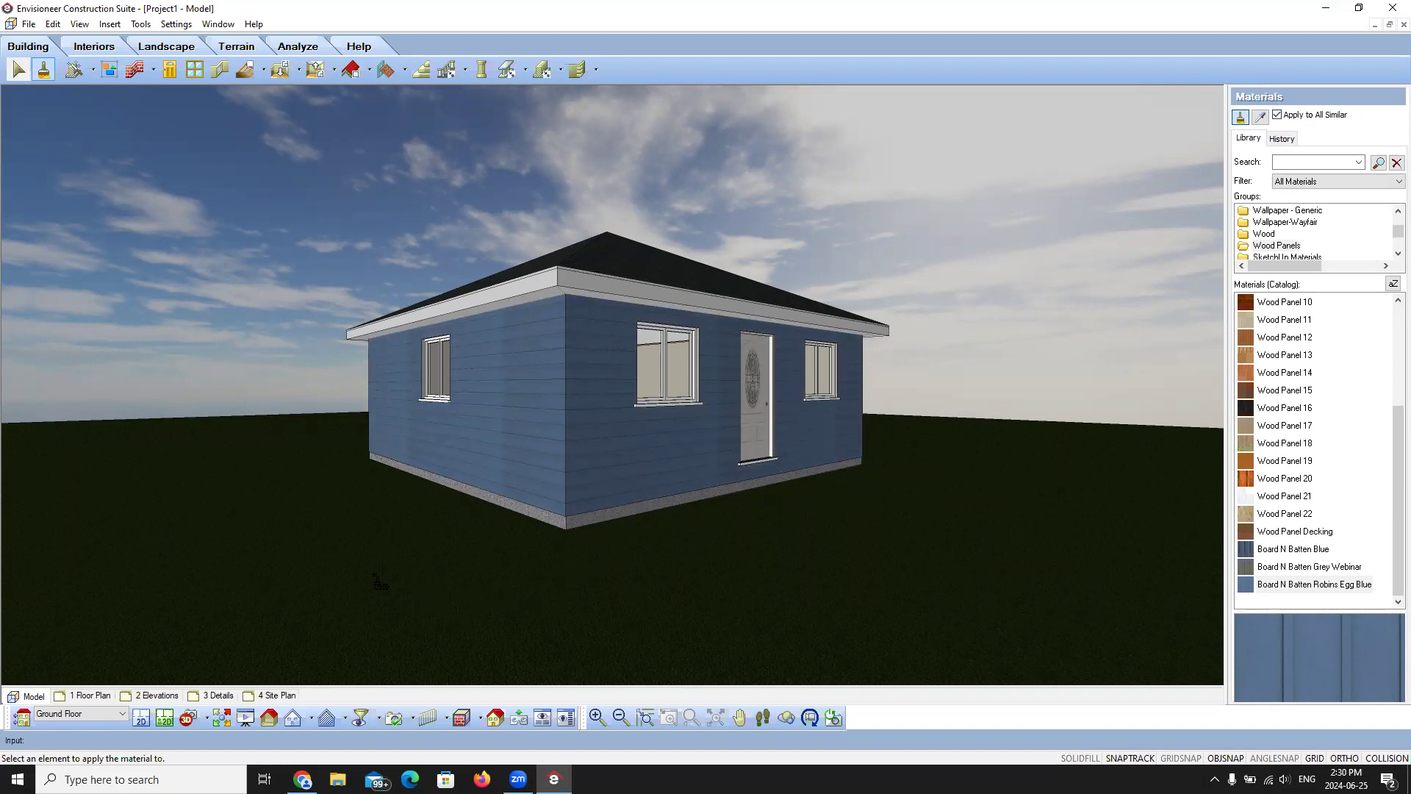
right_click(329, 241)
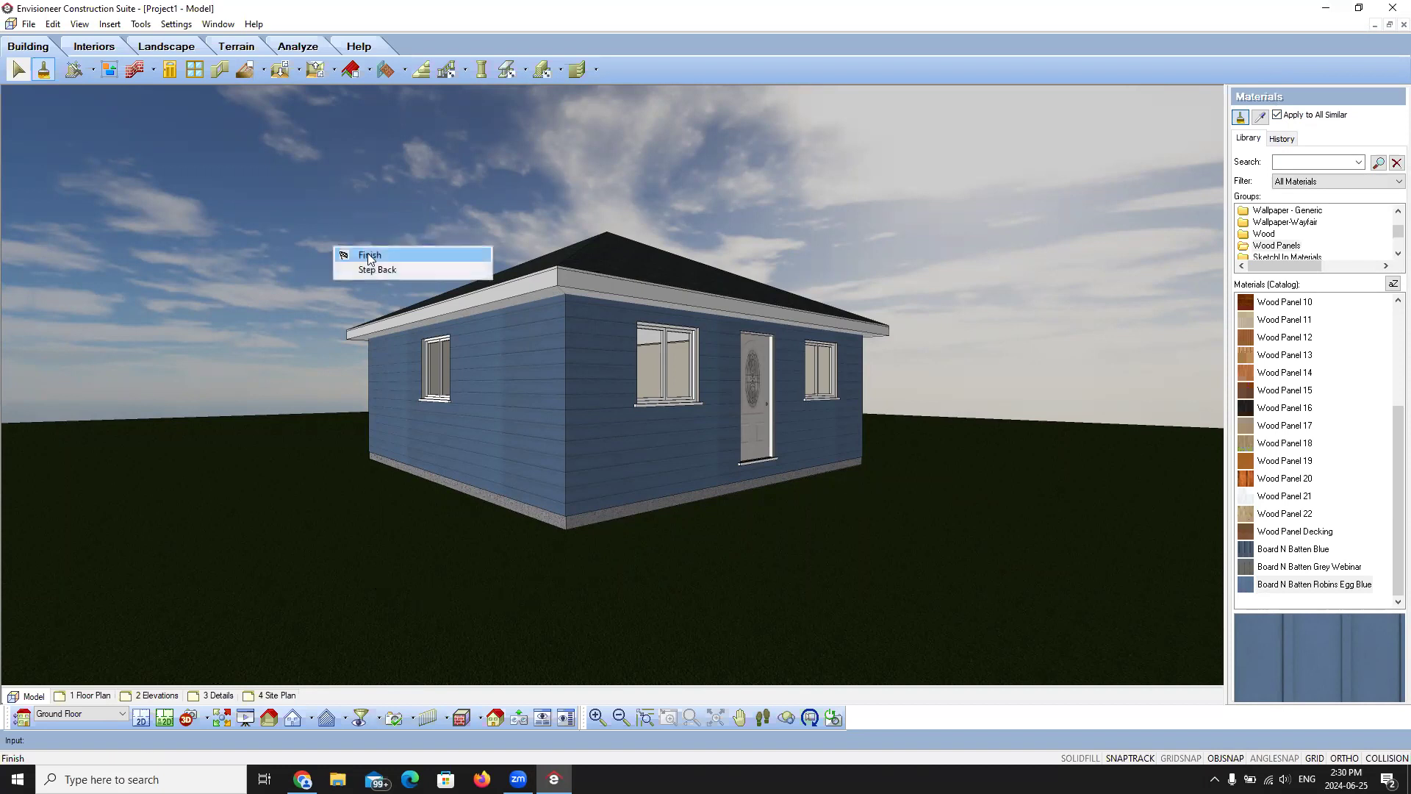
click(371, 257)
Step: Set the exterior surface's texture mapping rotation to 0.0° on all similar 2 x 4 Cement Board Panel walls
click(519, 410)
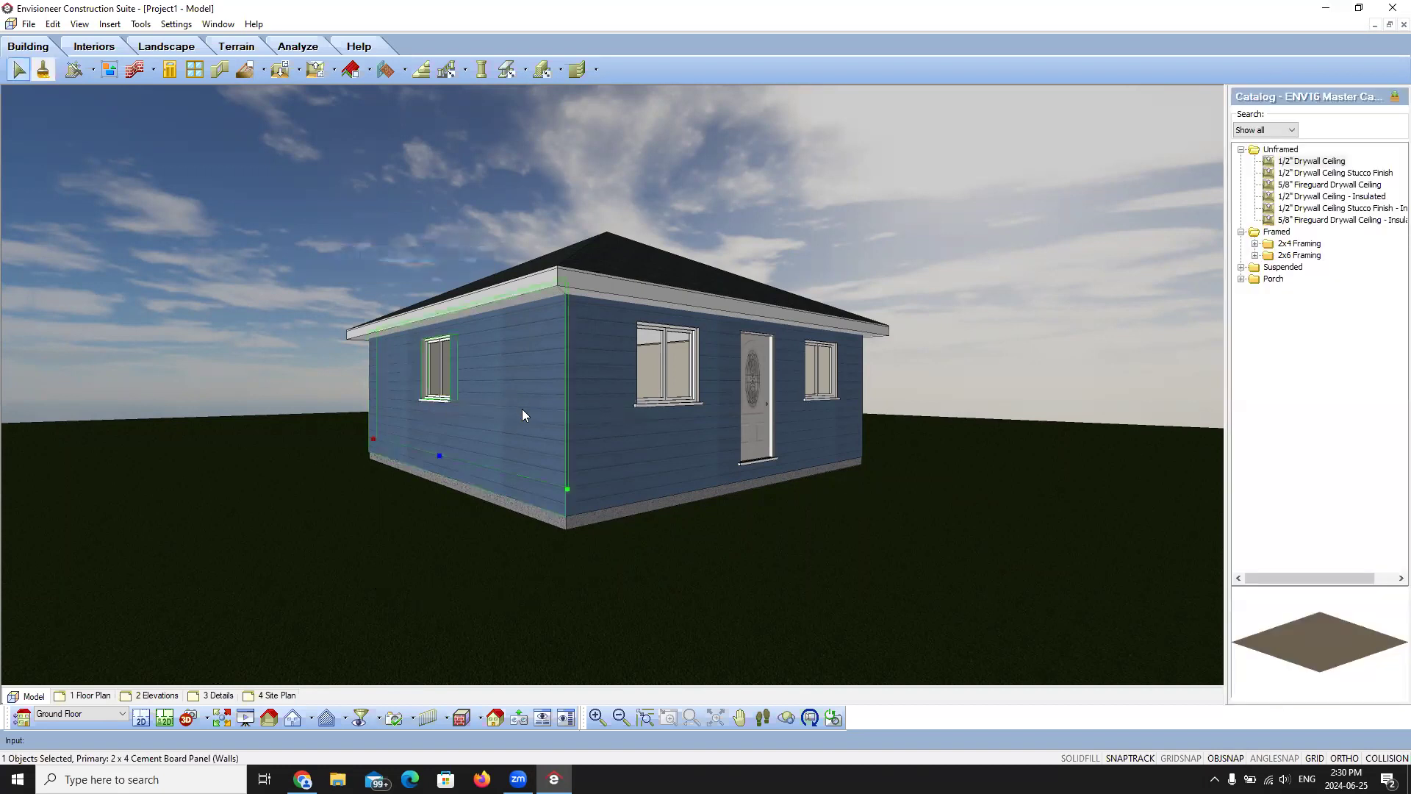
right_click(522, 409)
click(591, 436)
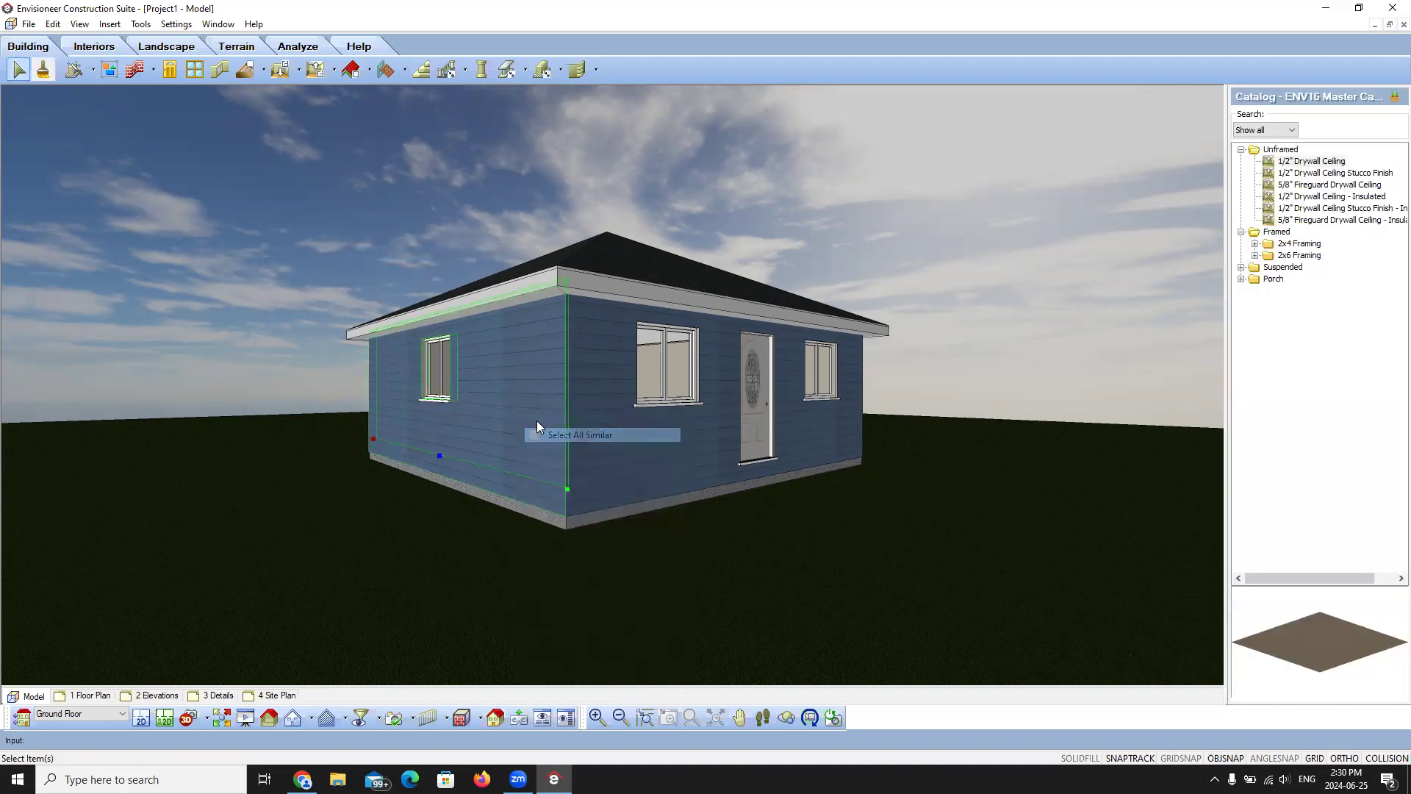
right_click(528, 412)
click(568, 441)
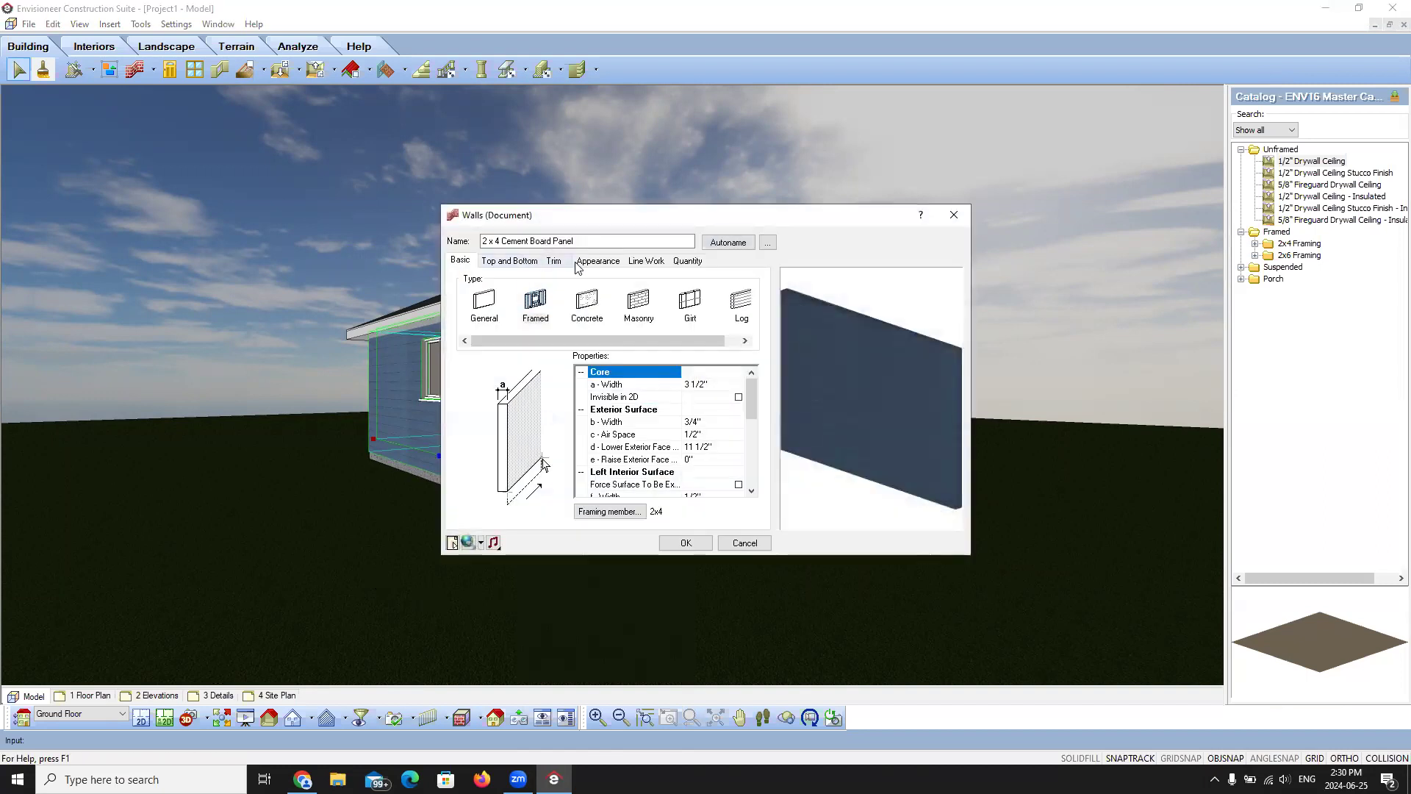
click(592, 262)
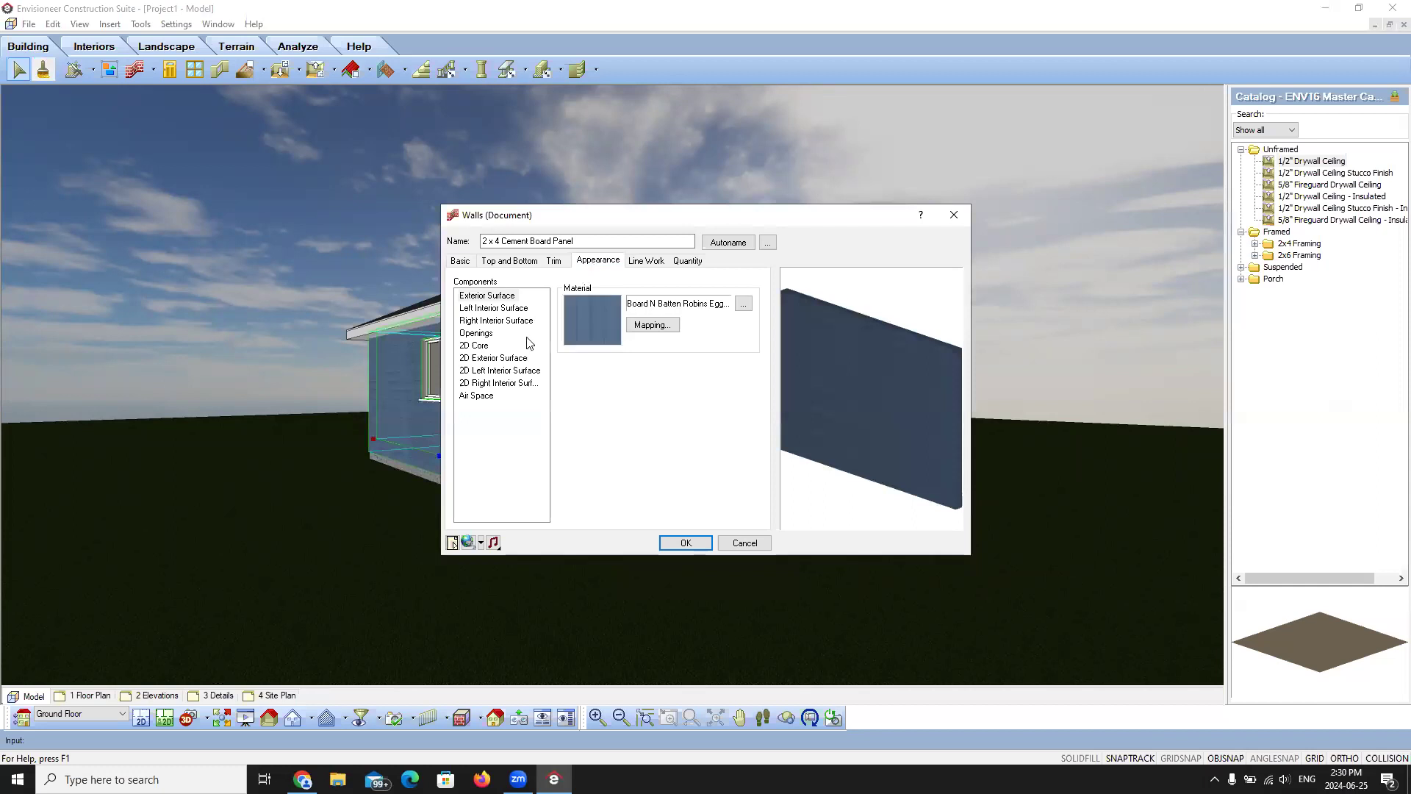
click(646, 329)
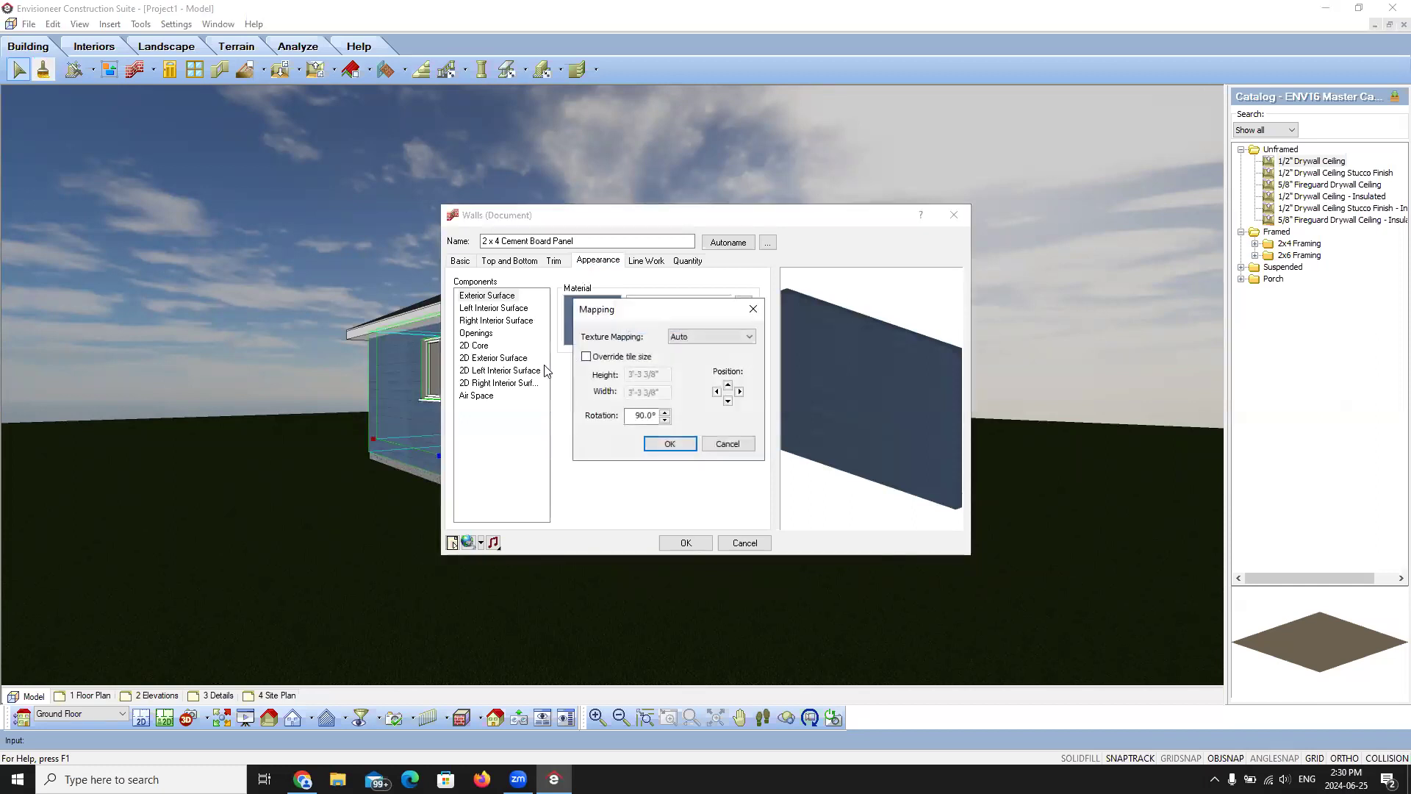
click(641, 415)
drag(926, 402, 885, 390)
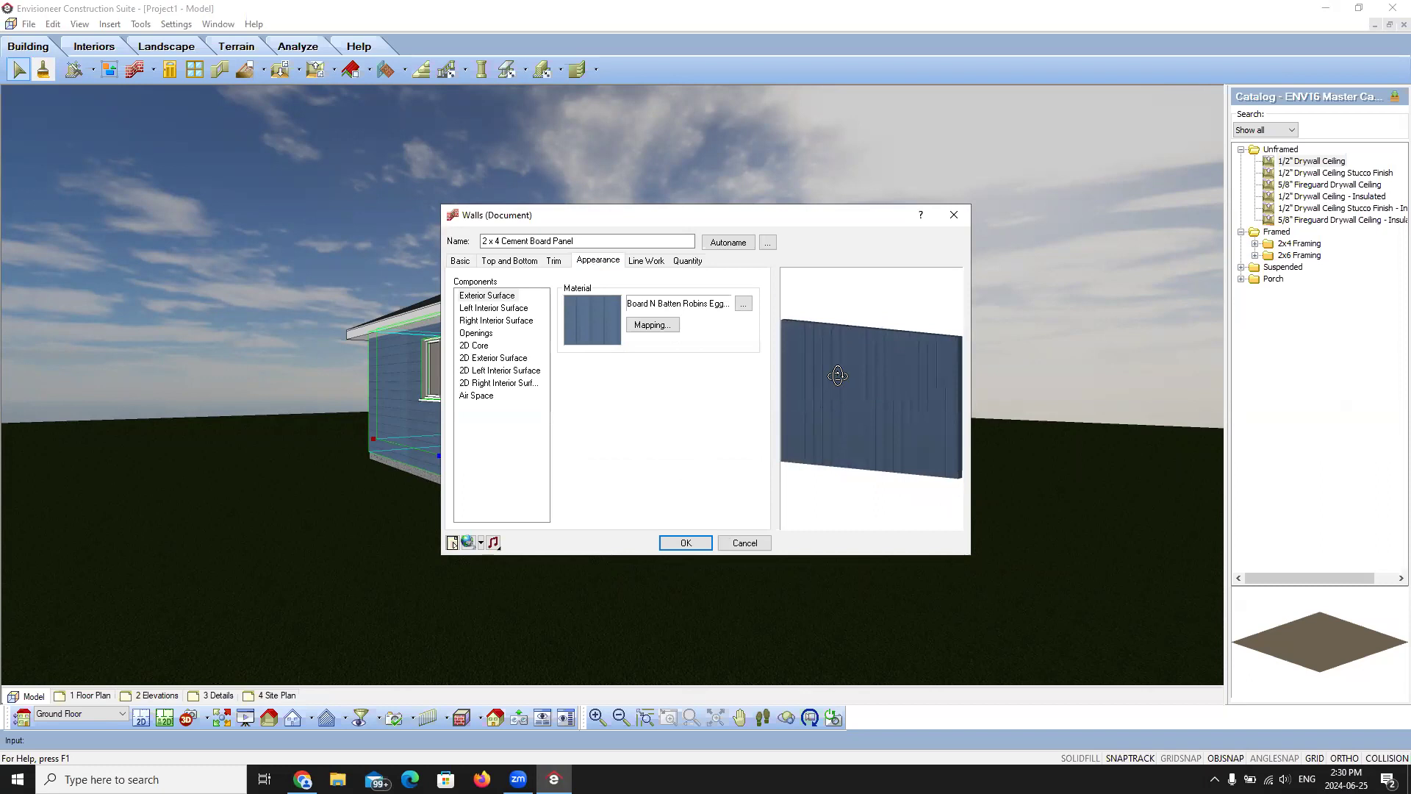
click(681, 542)
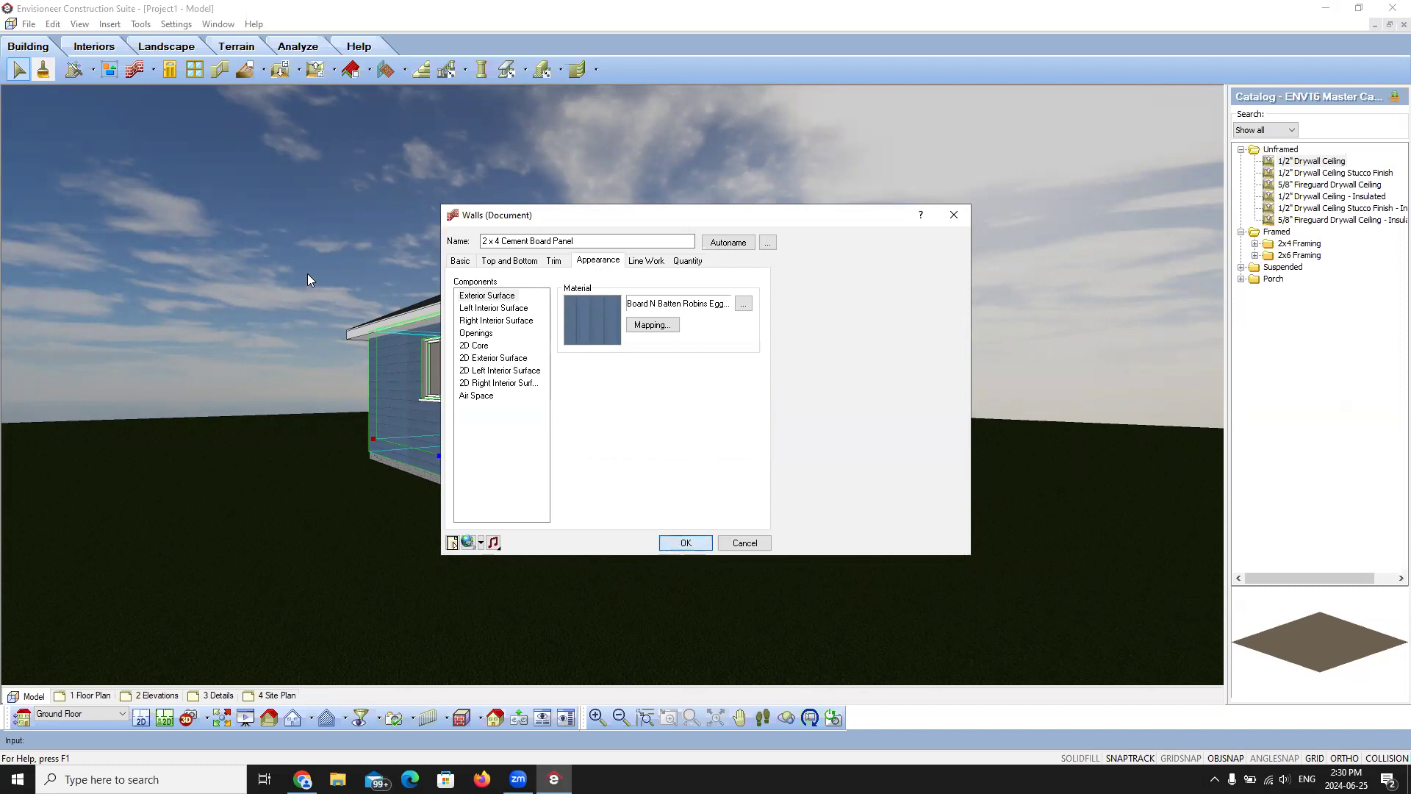
click(367, 215)
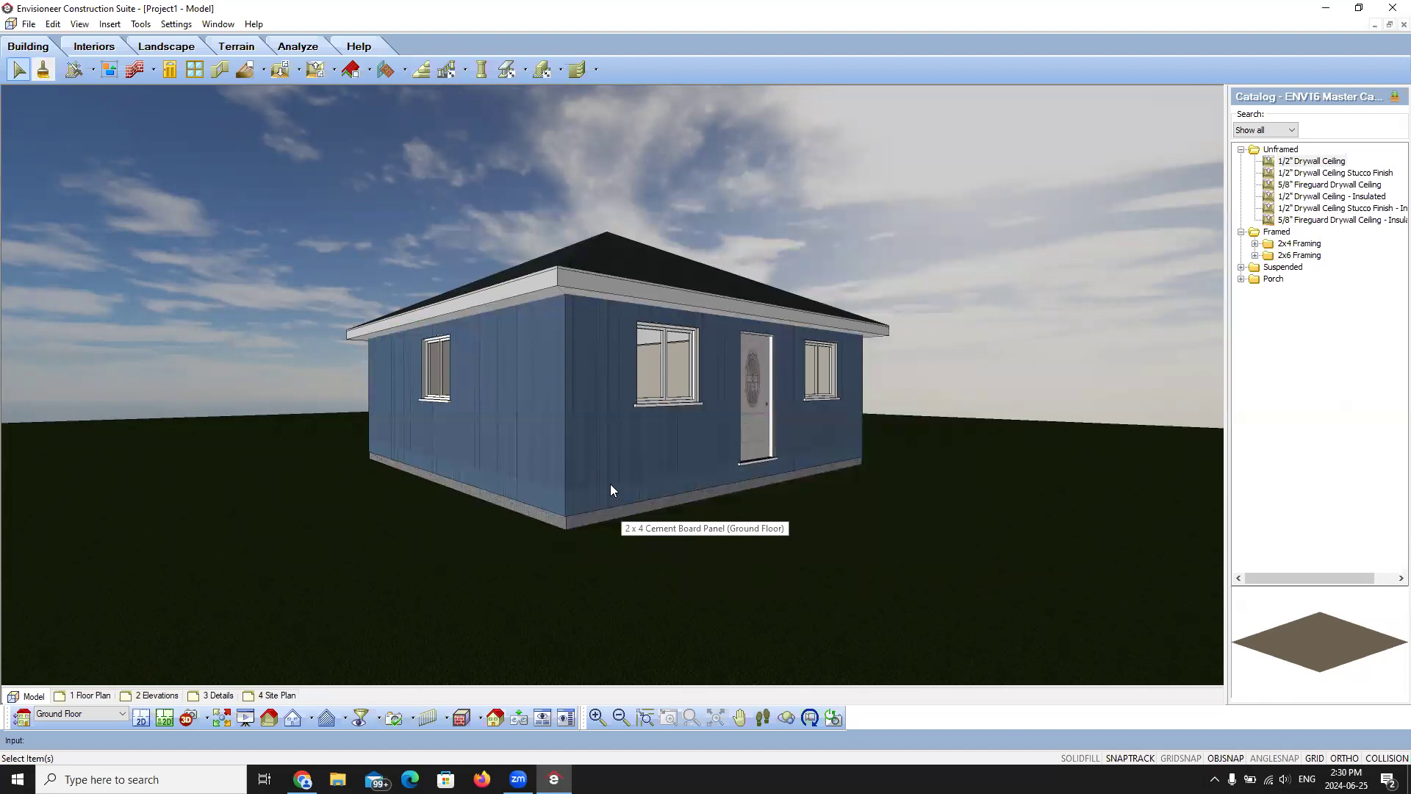
right_click(594, 446)
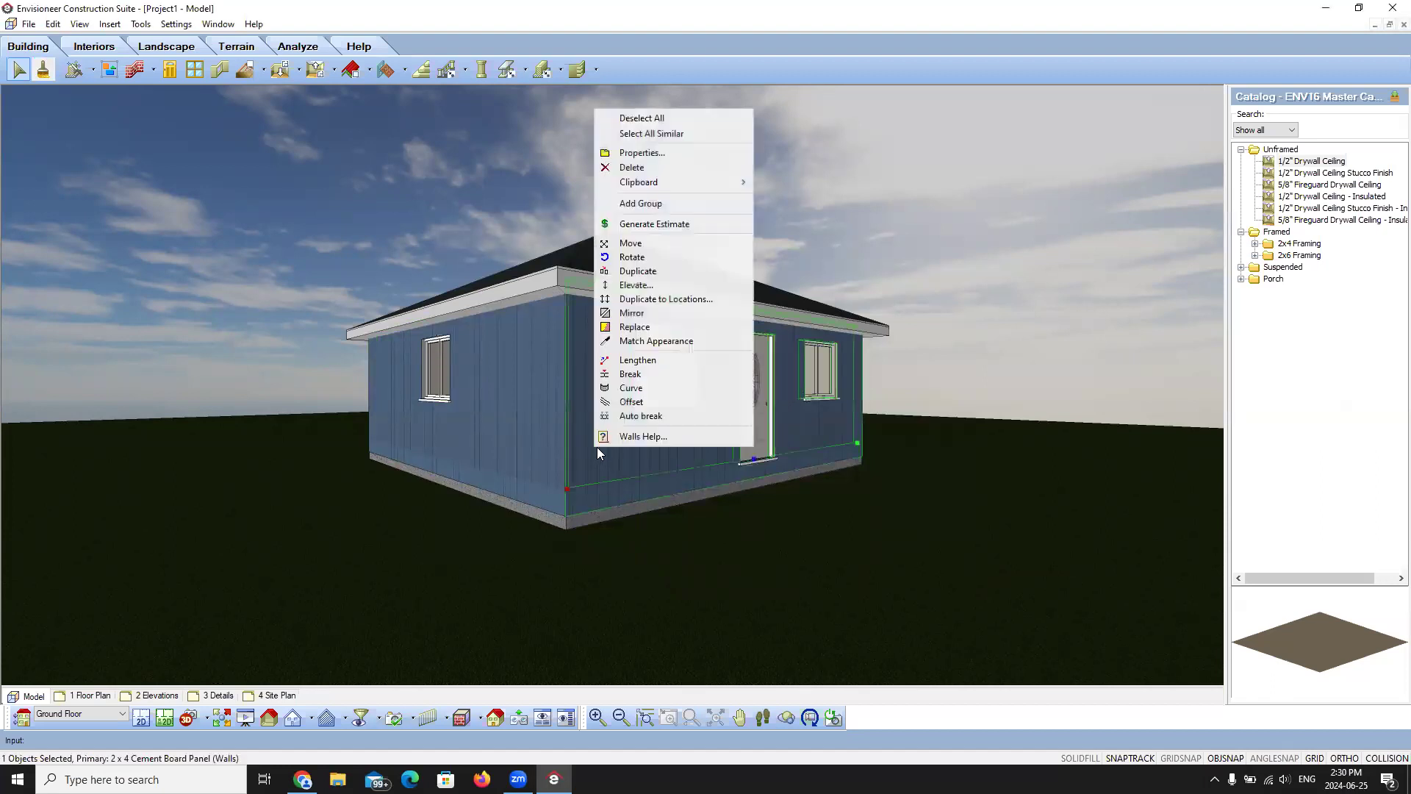
click(665, 152)
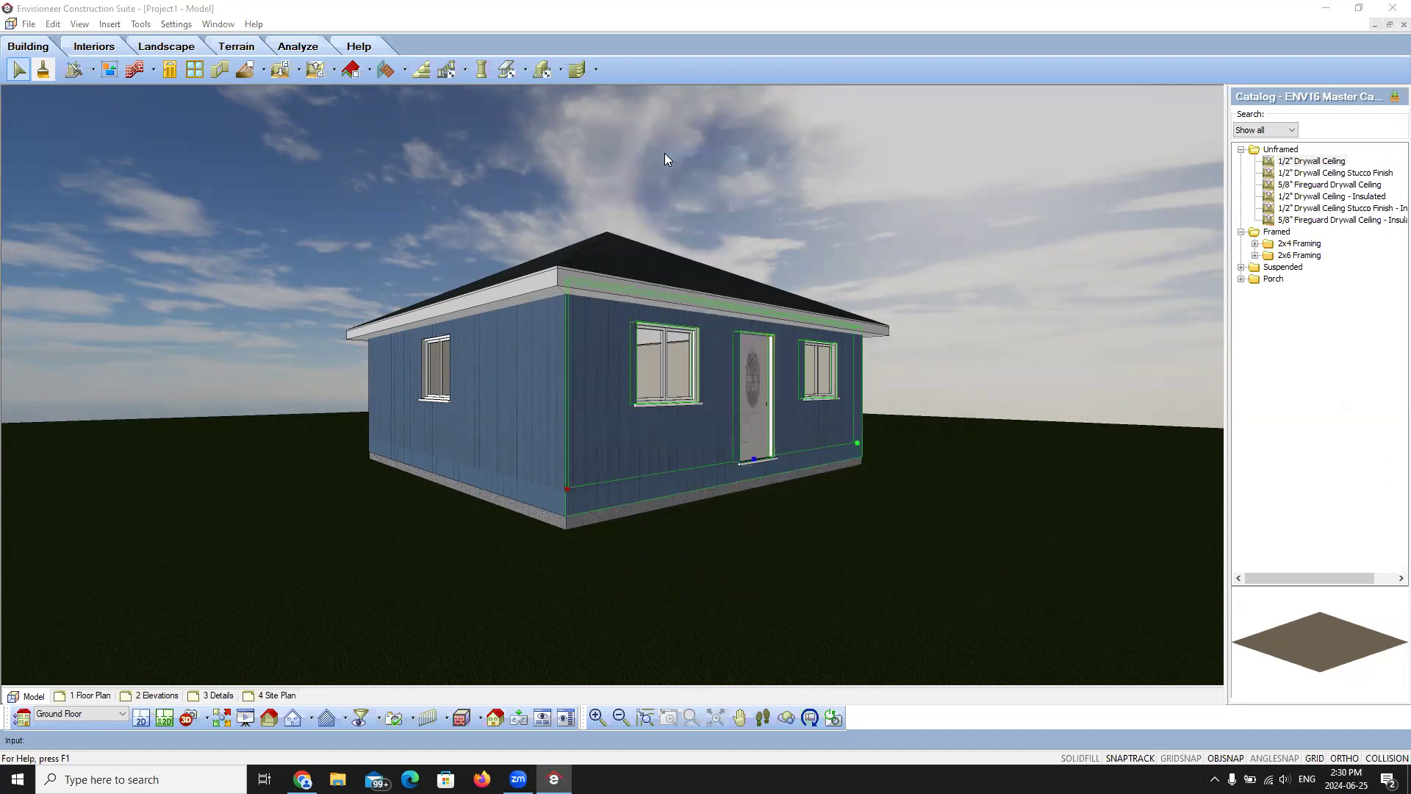
click(952, 215)
Step: Shift the exterior surface's texture mapping position downward on all similar 2 x 4 Cement Board Panel walls
right_click(603, 409)
click(670, 438)
right_click(601, 428)
click(648, 457)
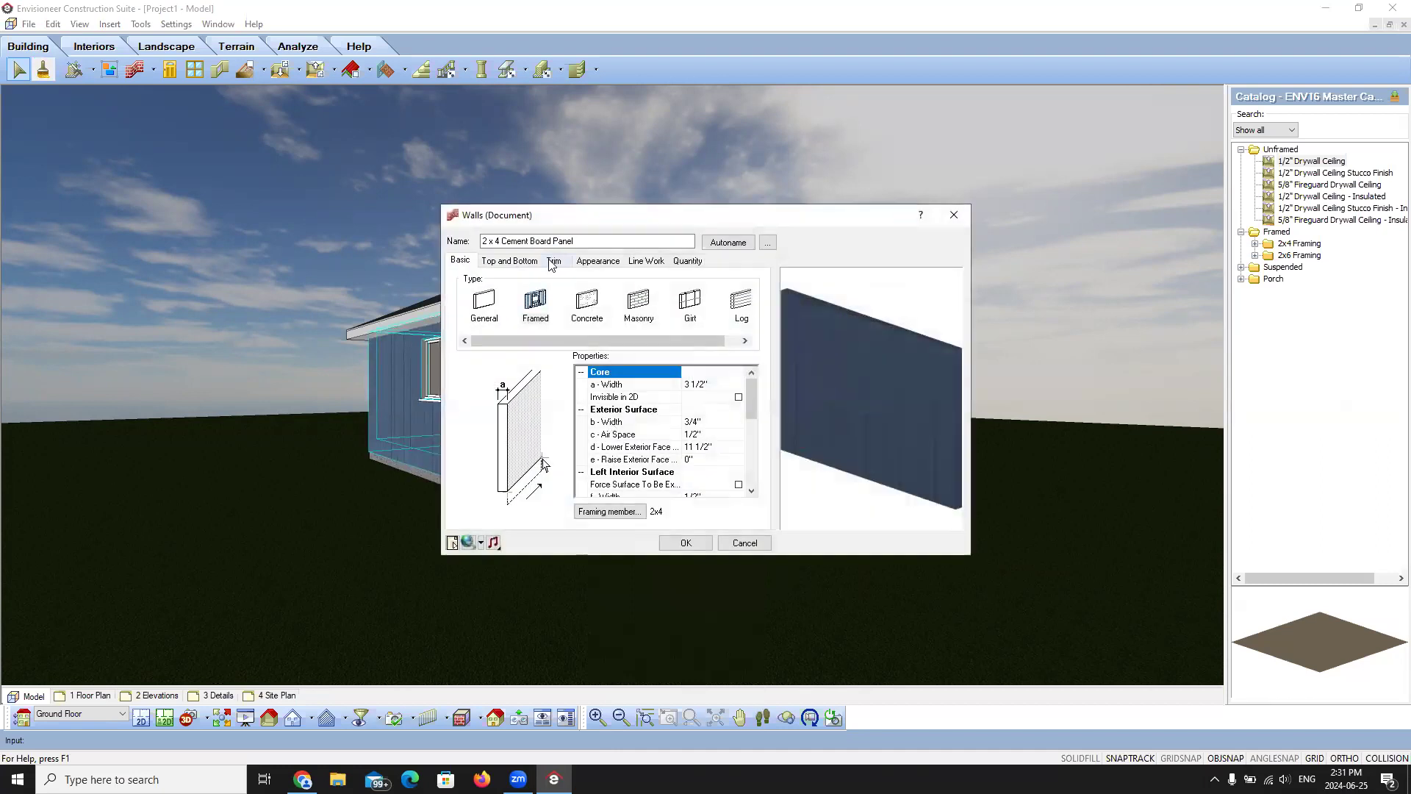
click(599, 261)
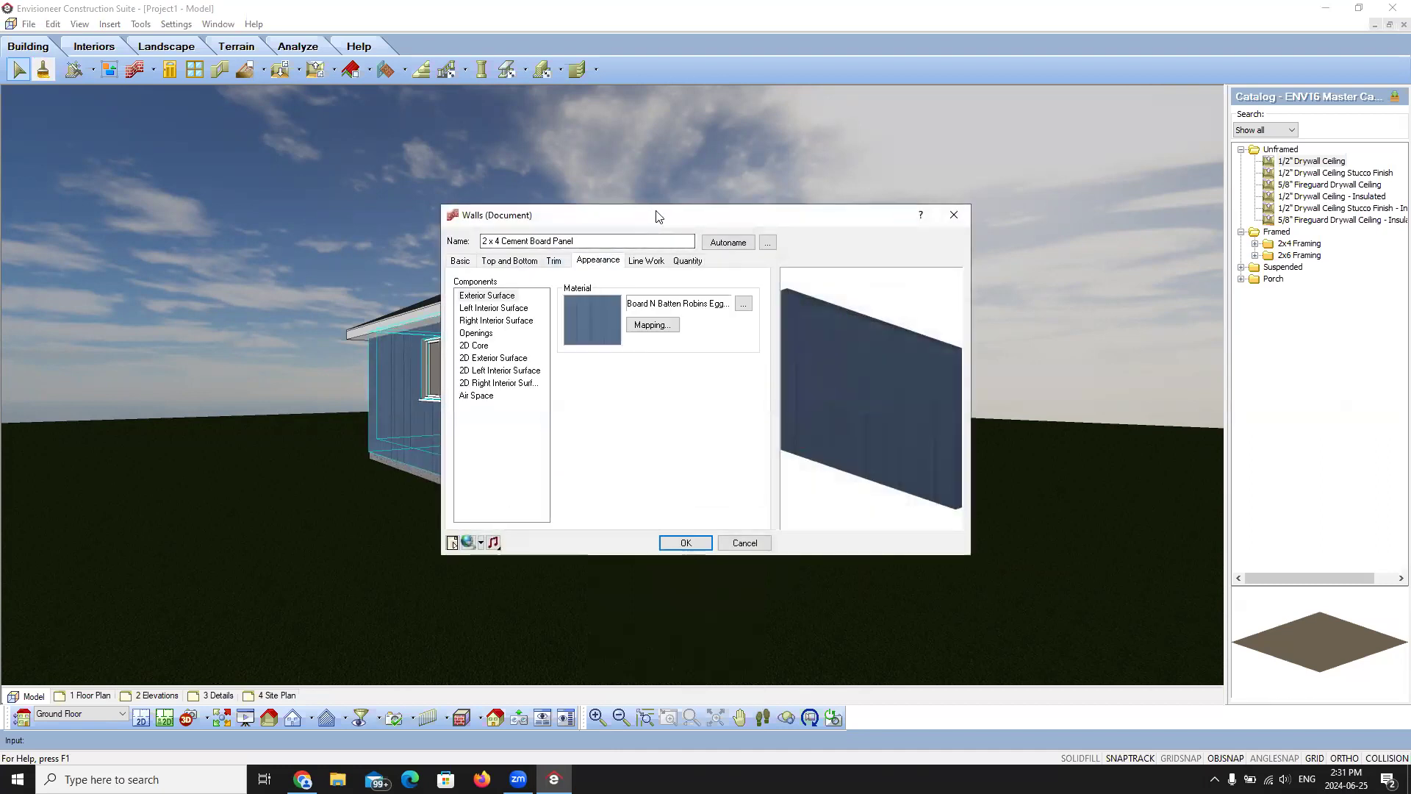
drag(652, 215, 806, 162)
click(806, 272)
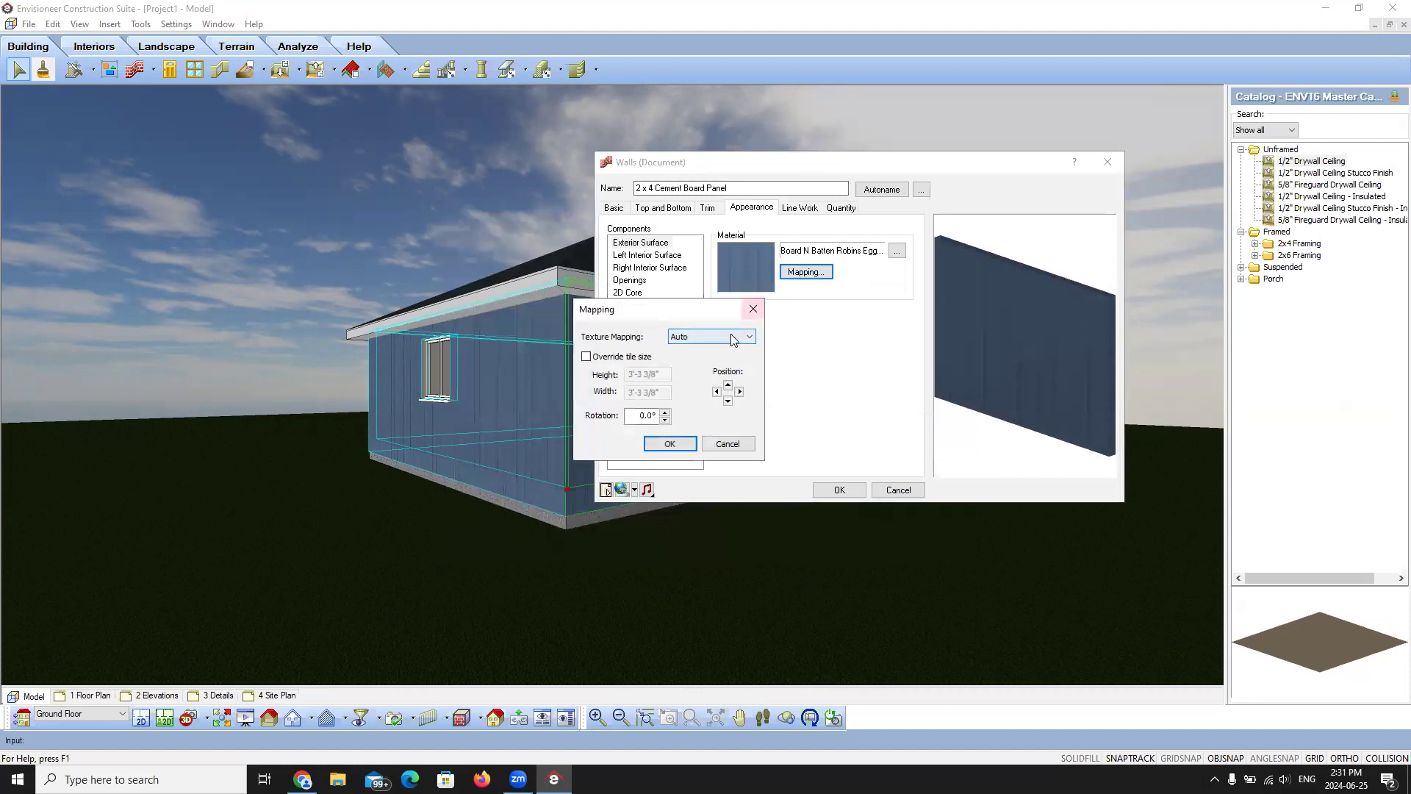
click(727, 402)
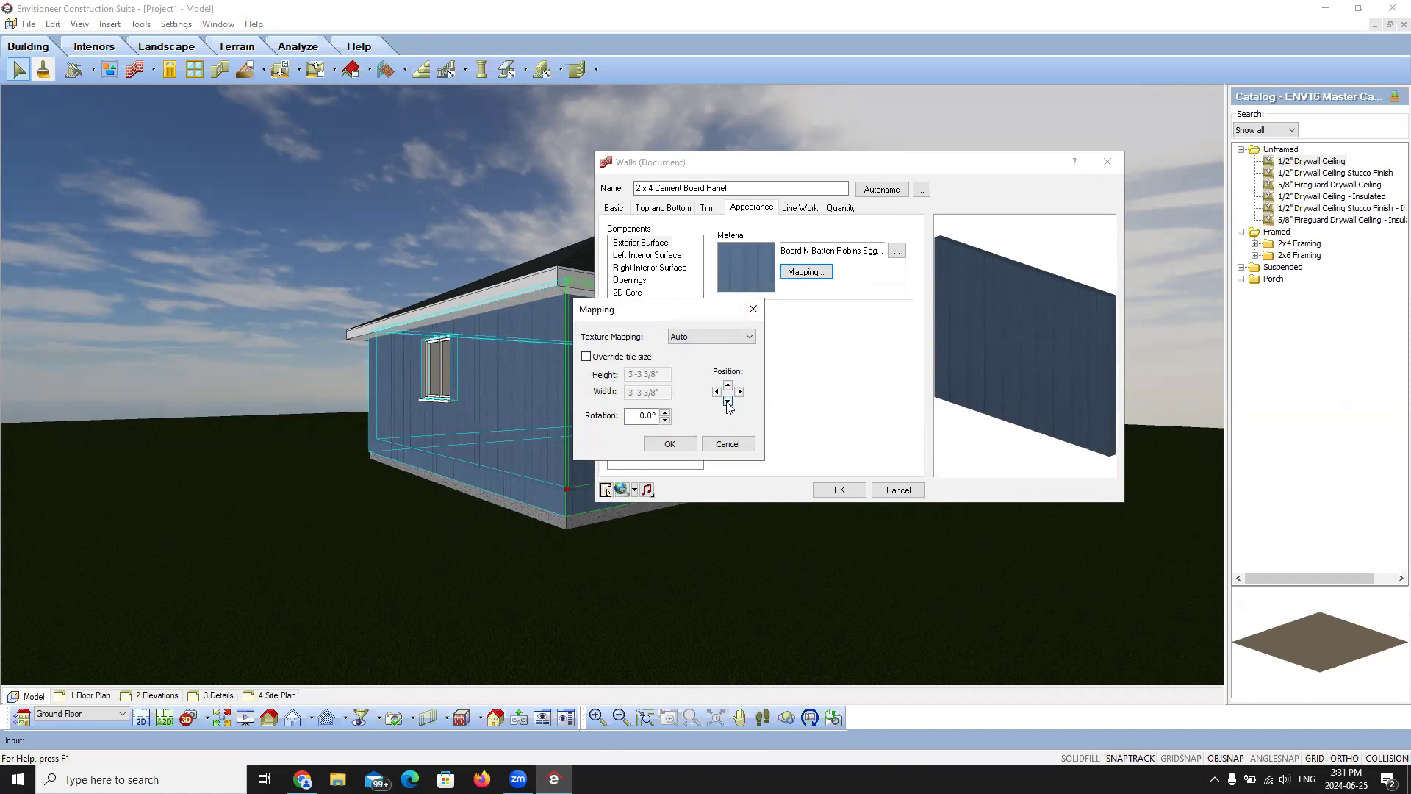
click(670, 443)
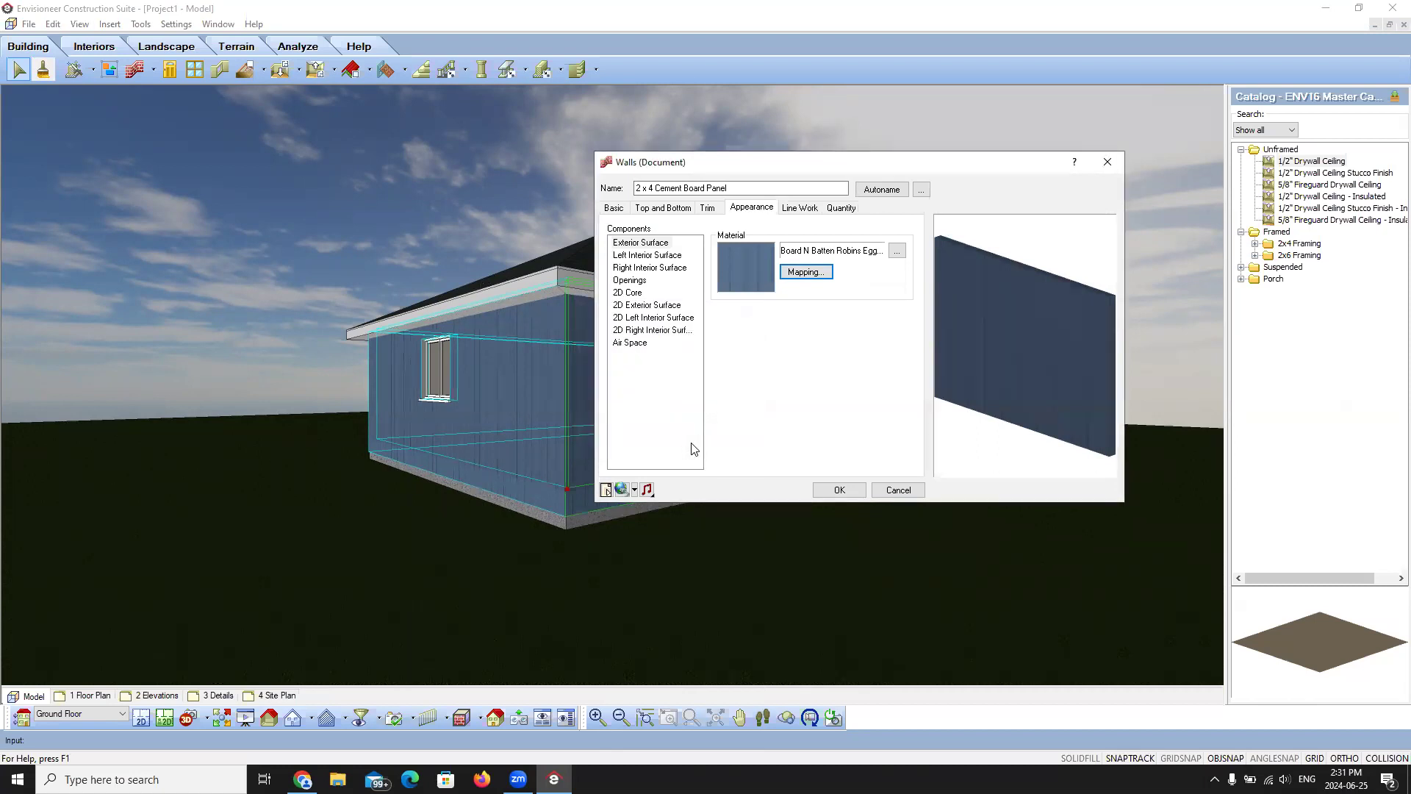
click(825, 488)
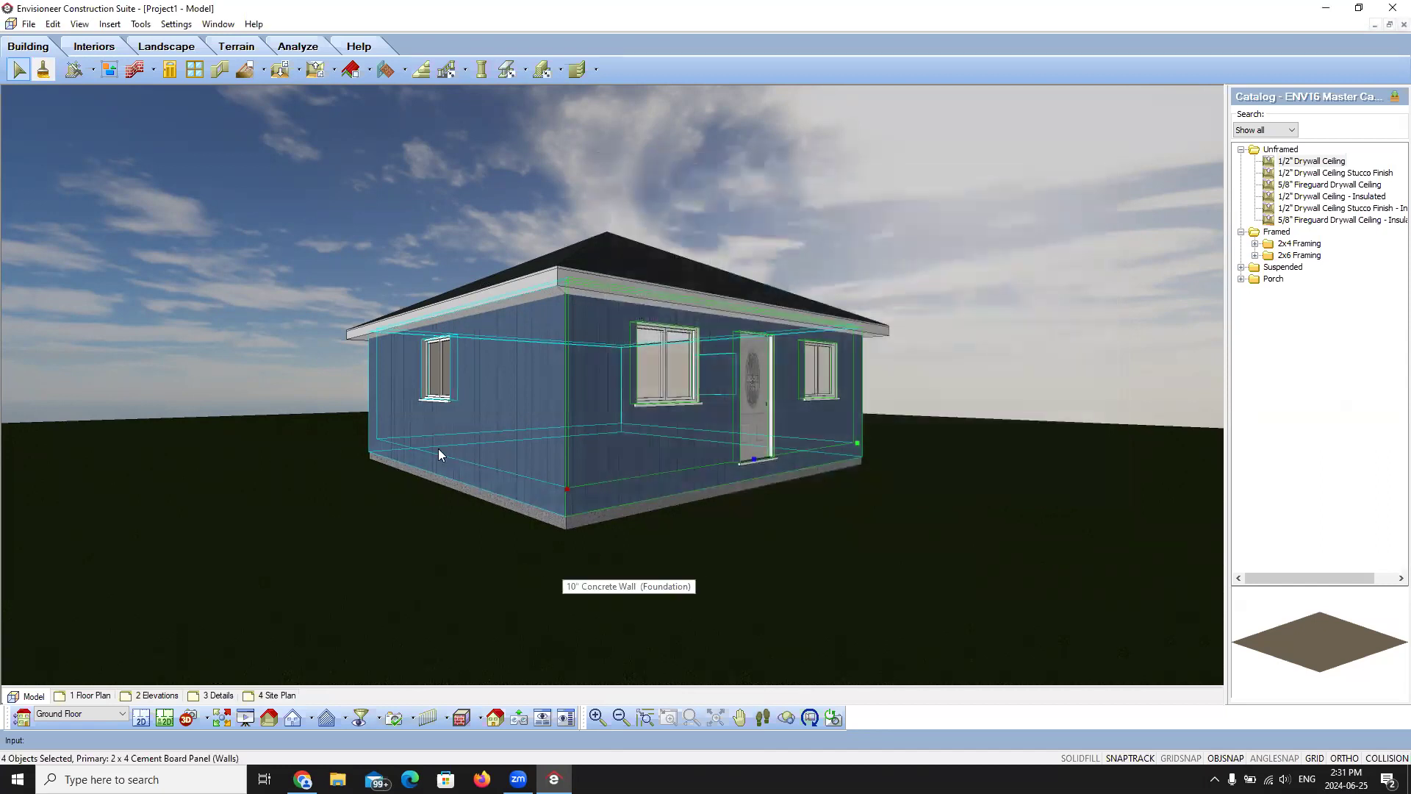
key(Escape)
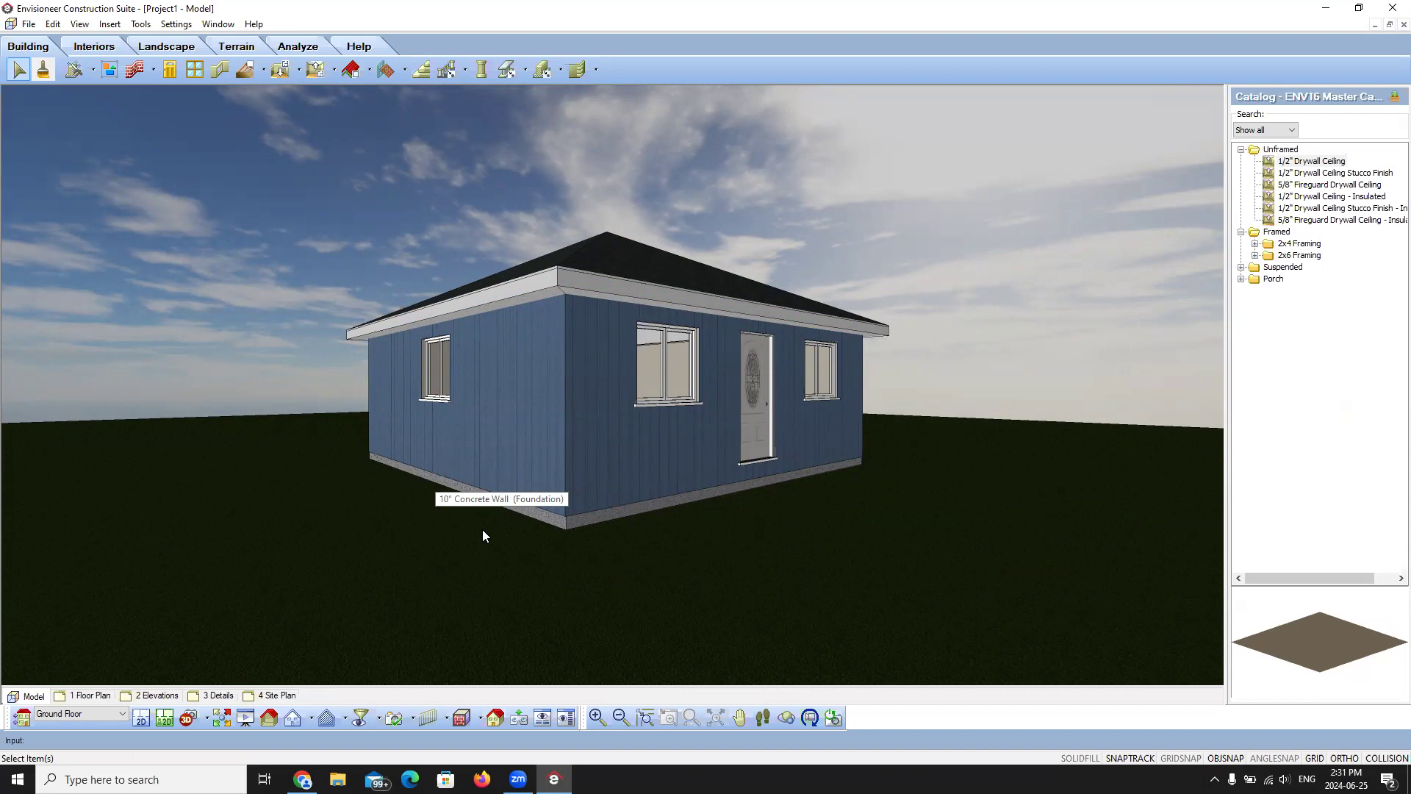
Step: Change the door leaf material of the 36" Decorative Entry Door at the front of the house to Decorative White Door 18
click(740, 717)
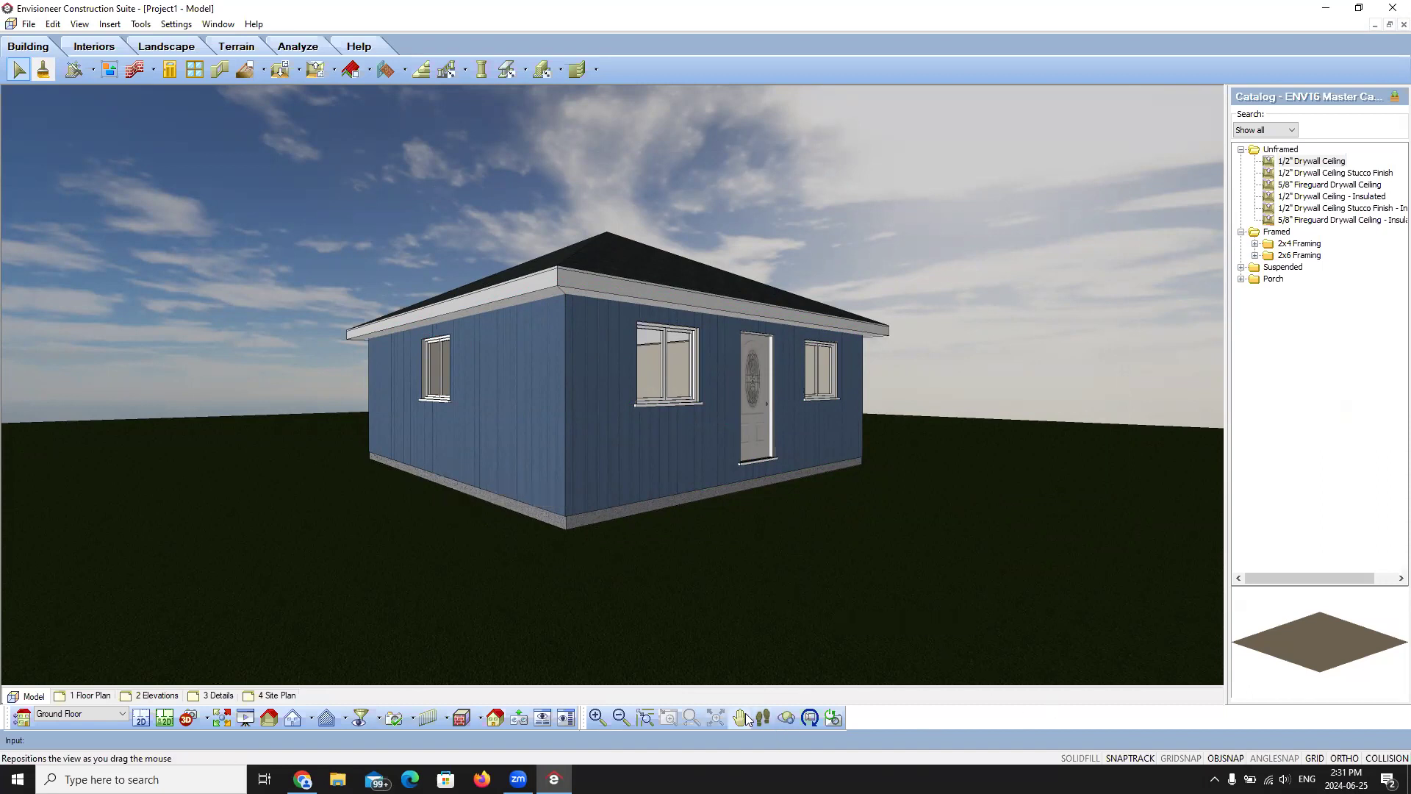
drag(846, 413, 504, 466)
right_click(510, 451)
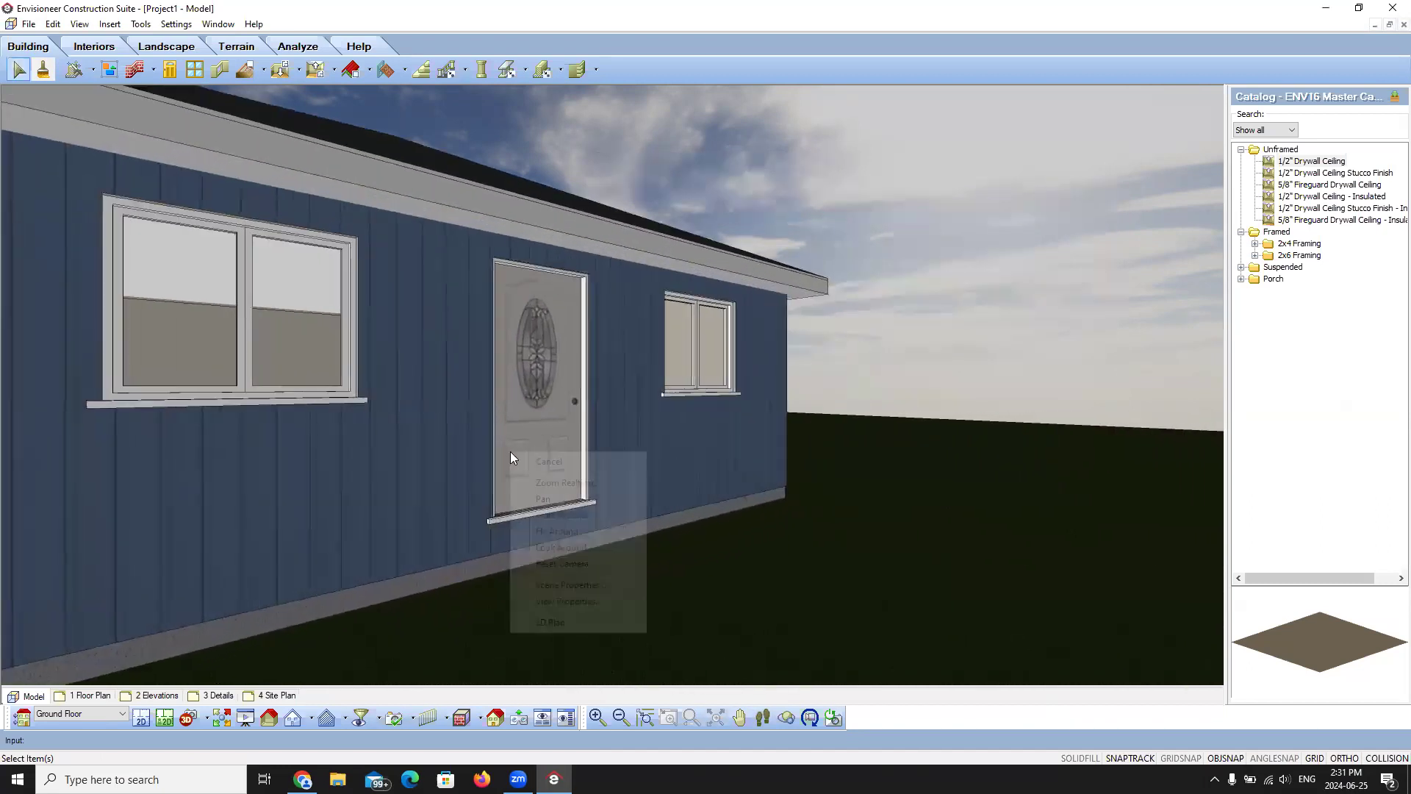
click(560, 461)
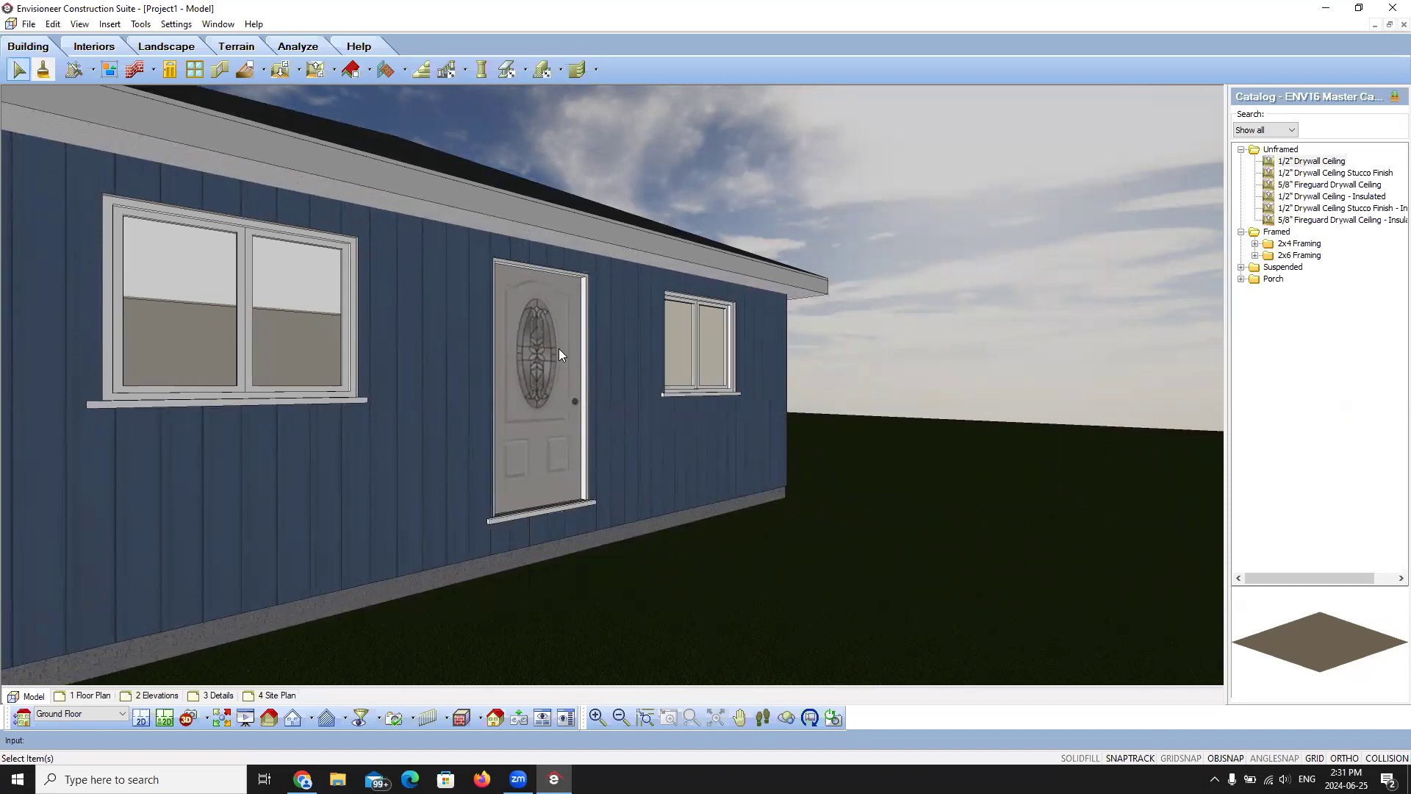
click(42, 71)
double_click(522, 363)
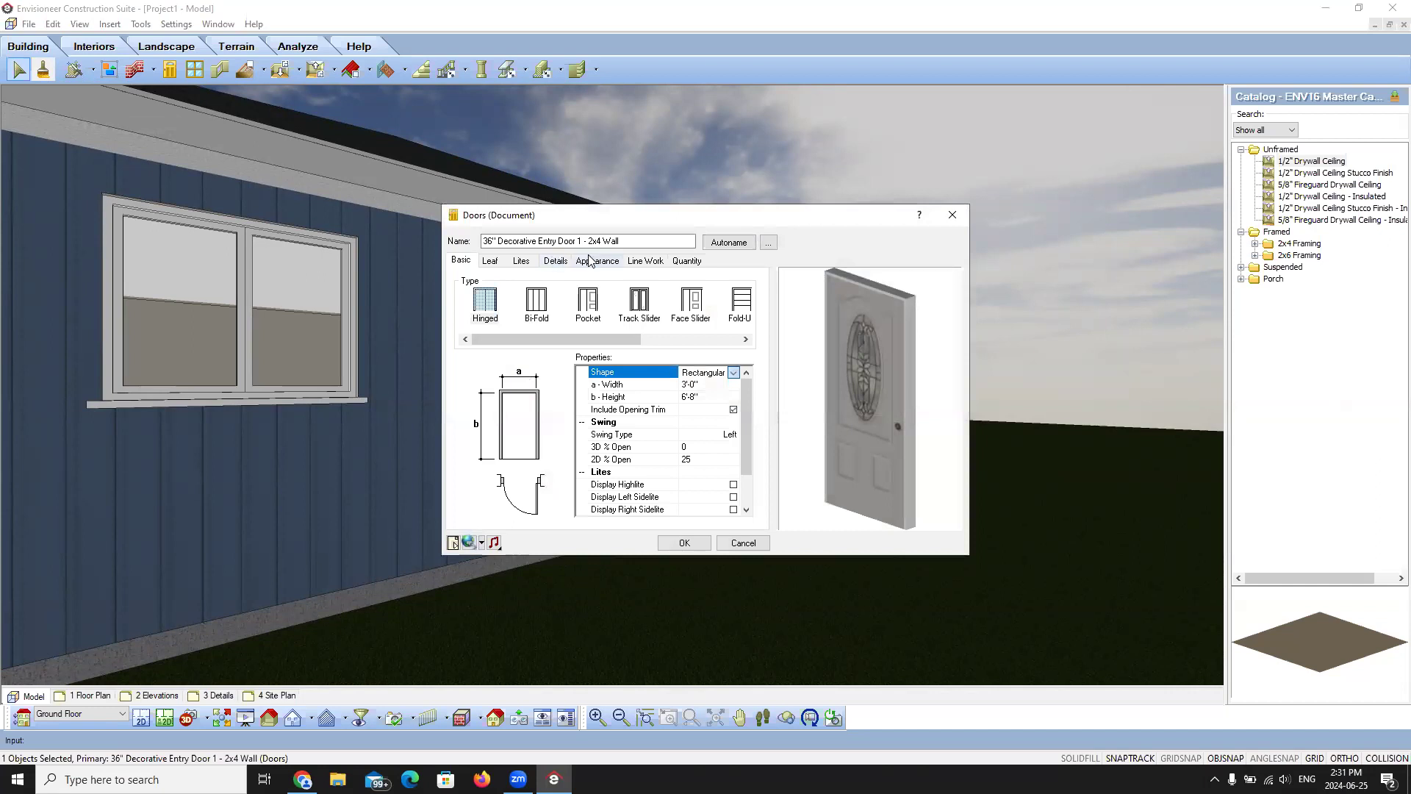
click(590, 261)
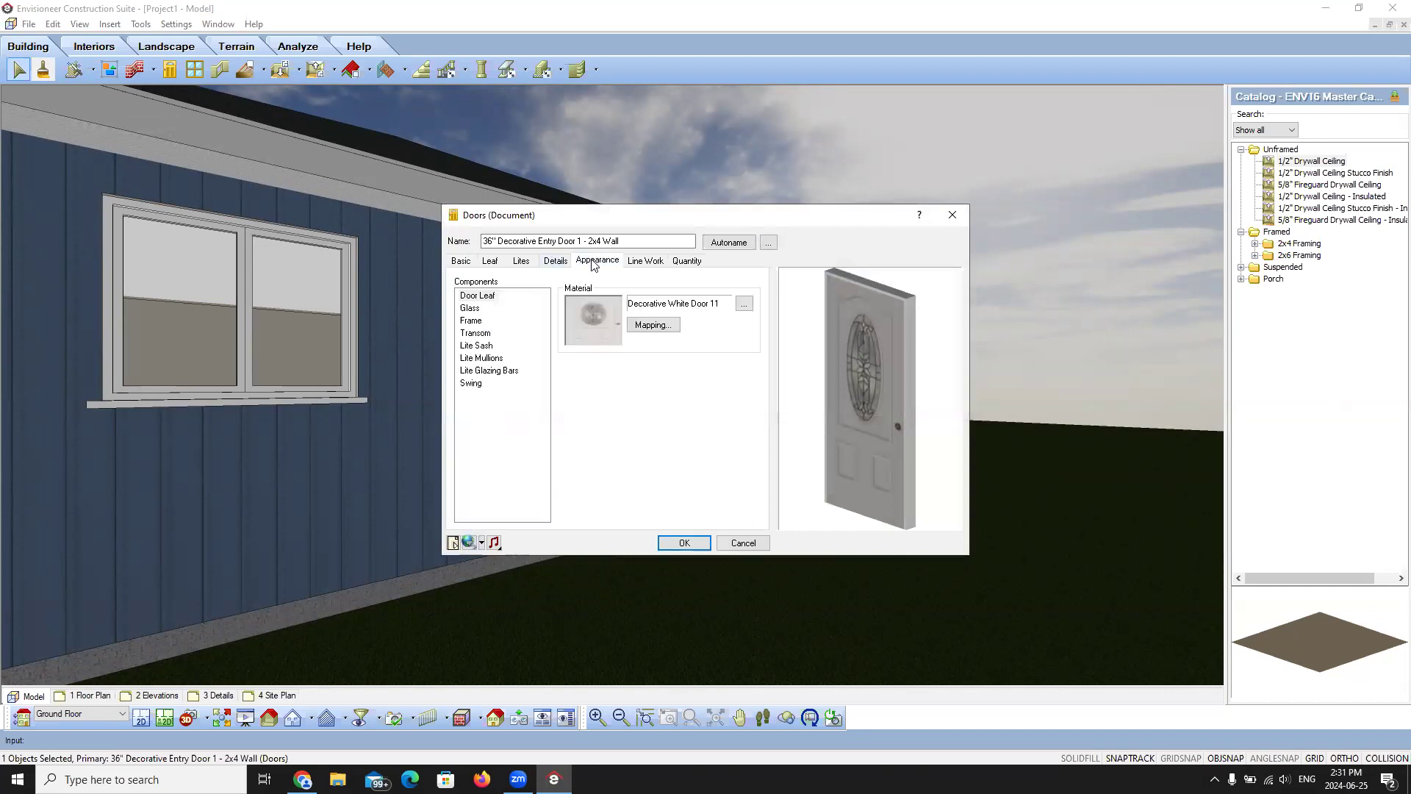
click(588, 323)
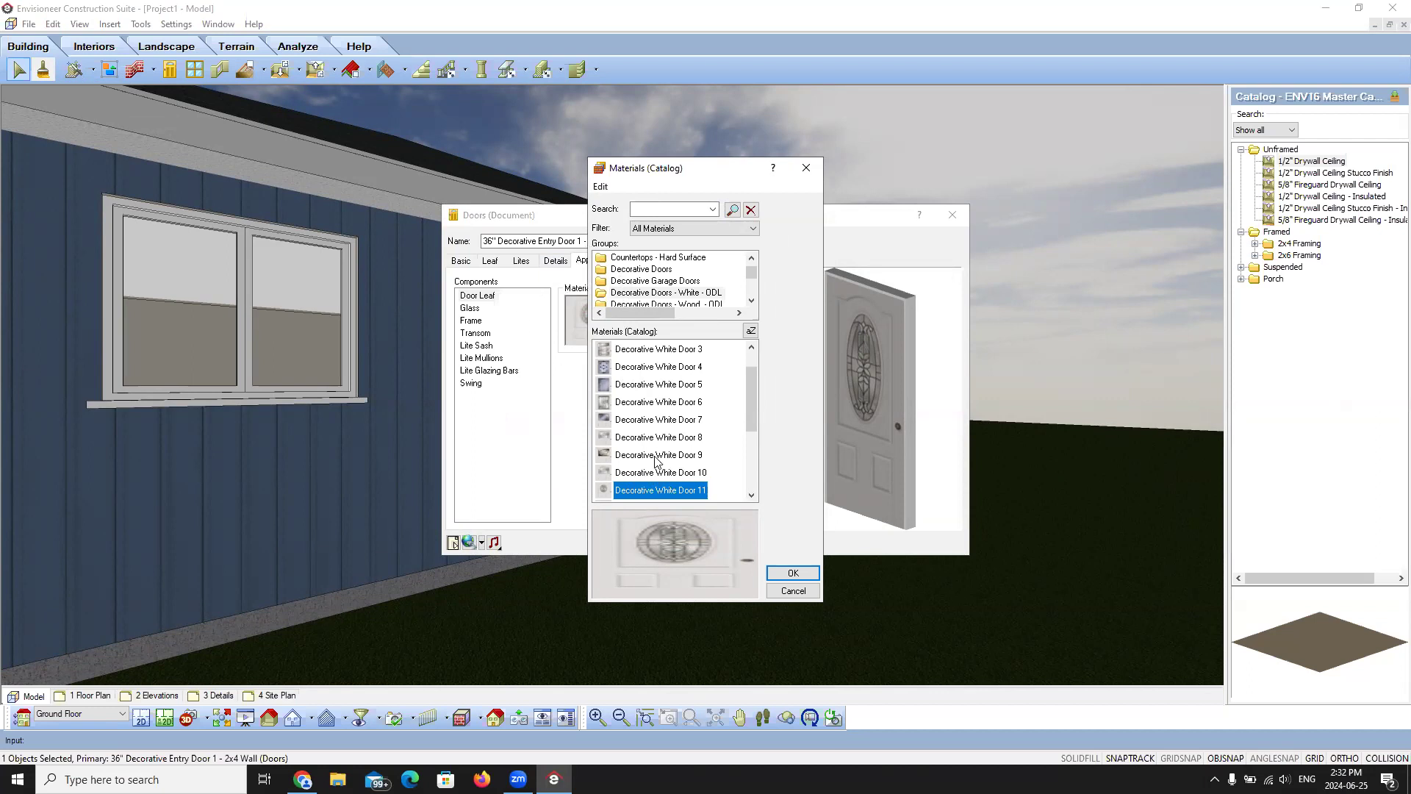
scroll(656, 459, down, 3)
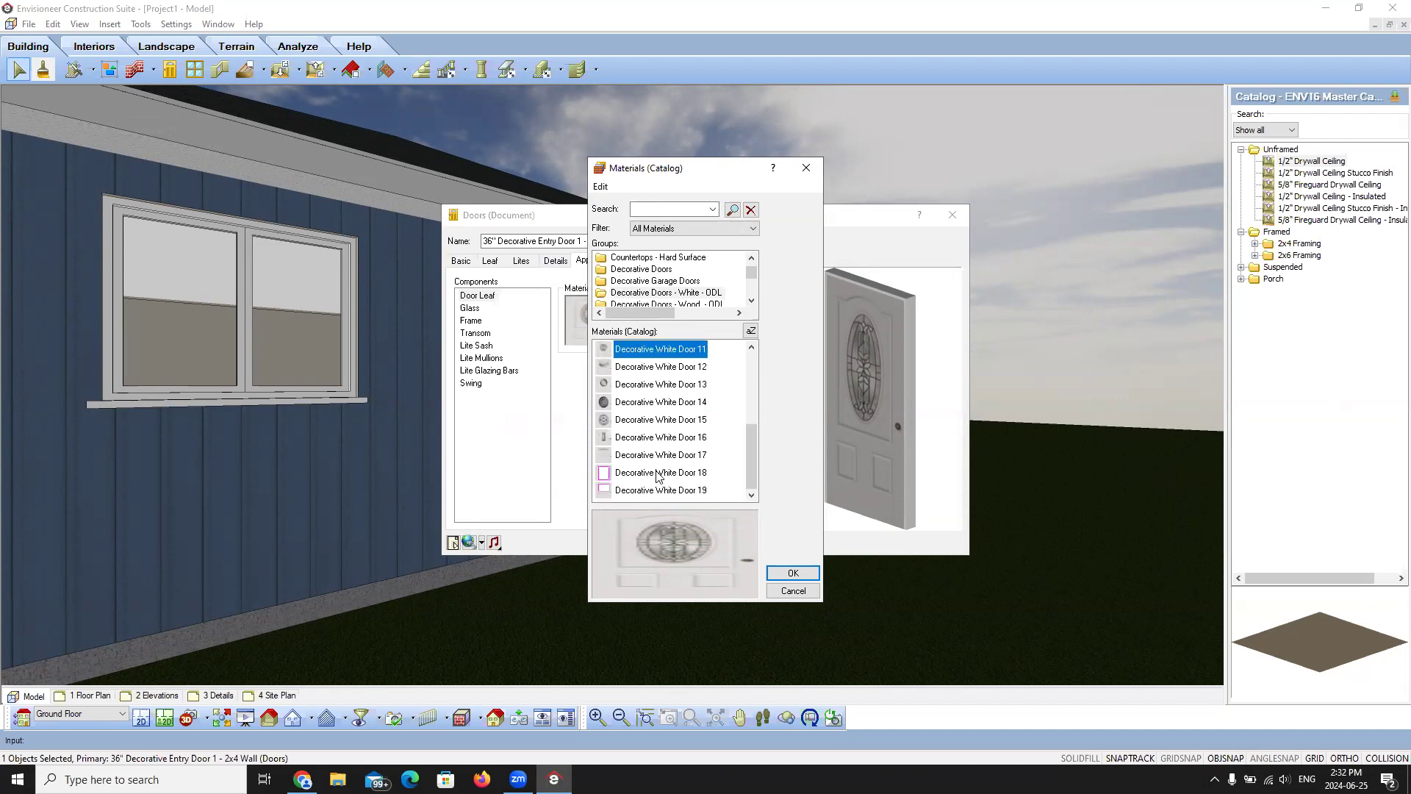
click(657, 473)
click(792, 572)
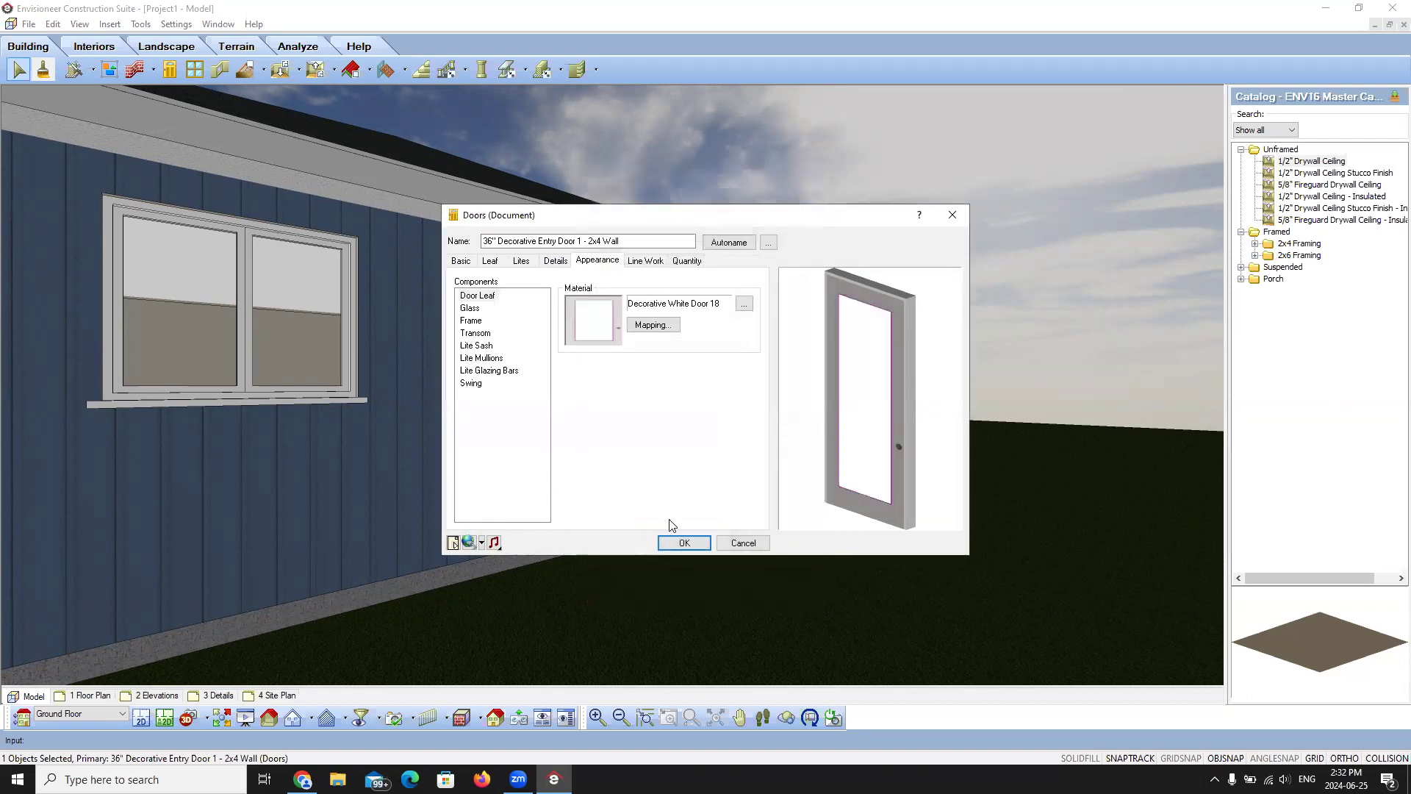
drag(874, 406, 903, 394)
click(668, 545)
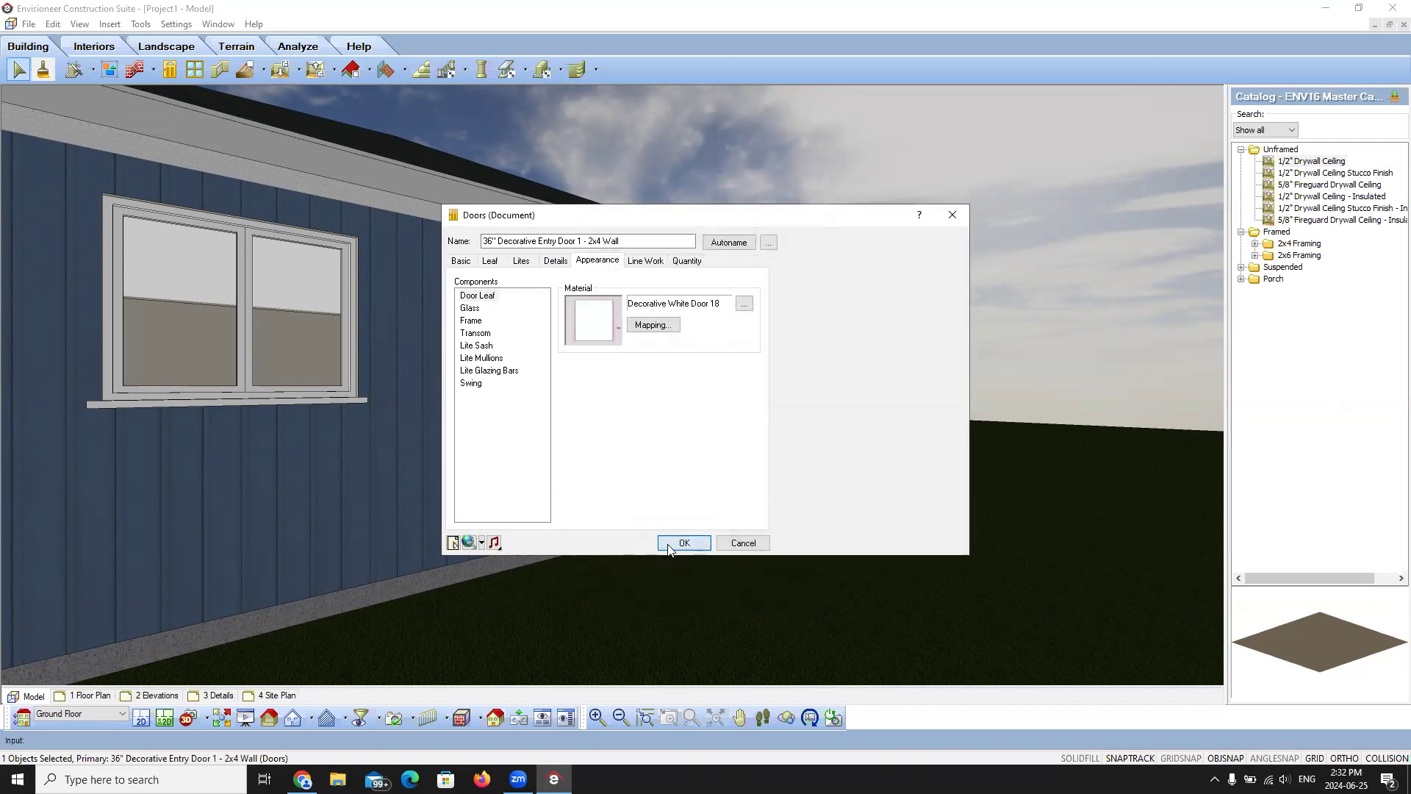
Step: Examine the Decorative White Door 18 texture map and its magenta transparency option on the front door, keeping the material unchanged
click(788, 719)
drag(632, 441, 816, 364)
right_click(813, 353)
click(838, 362)
double_click(347, 386)
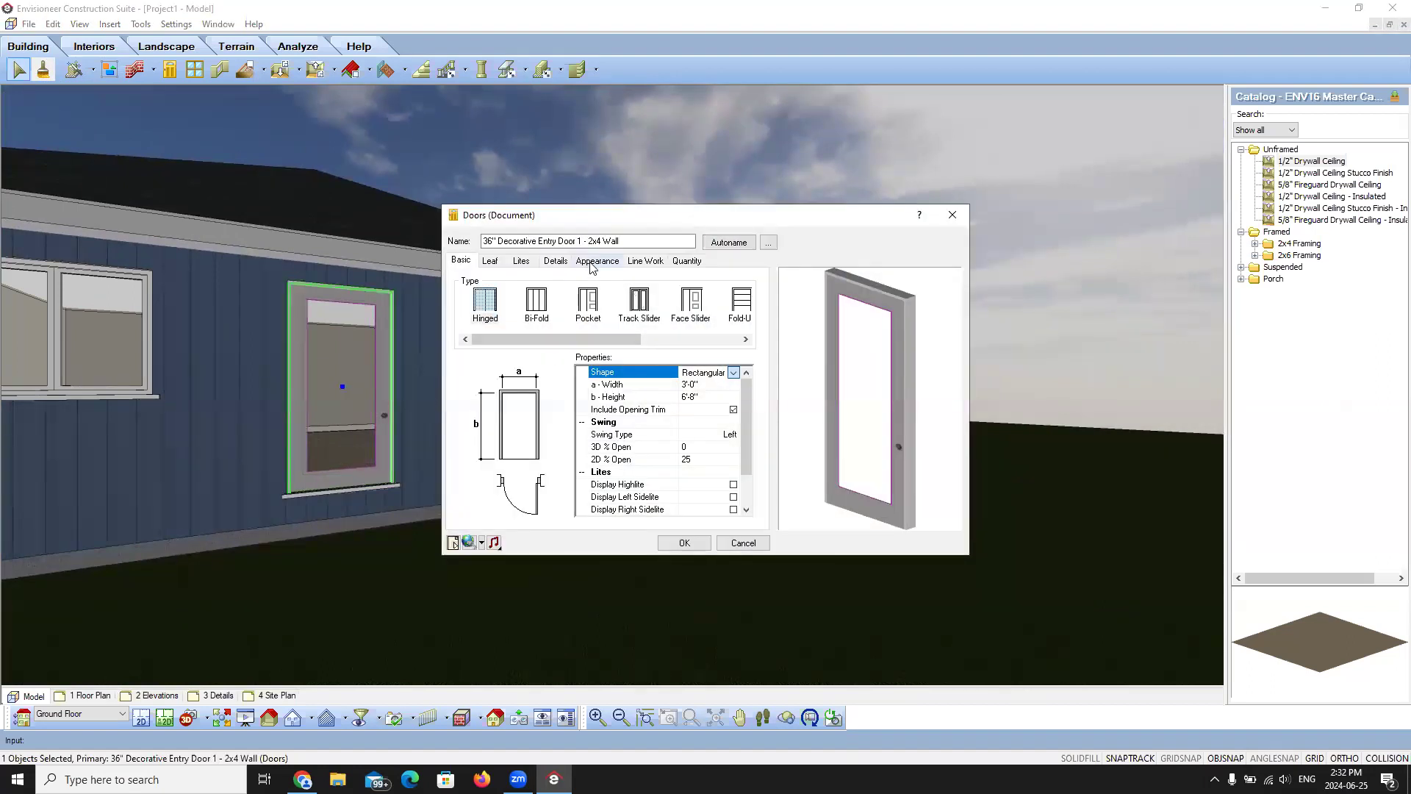
click(592, 261)
click(650, 323)
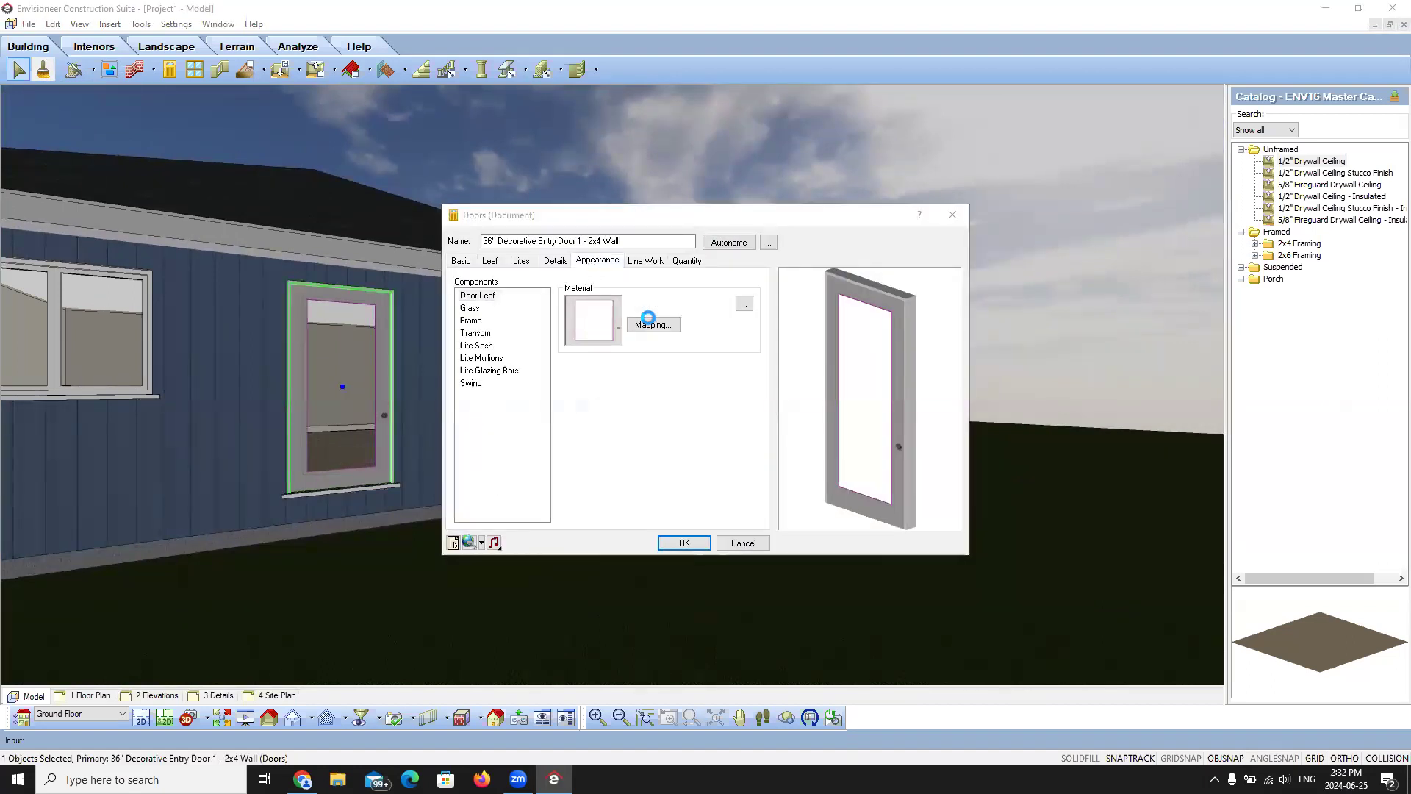
click(621, 324)
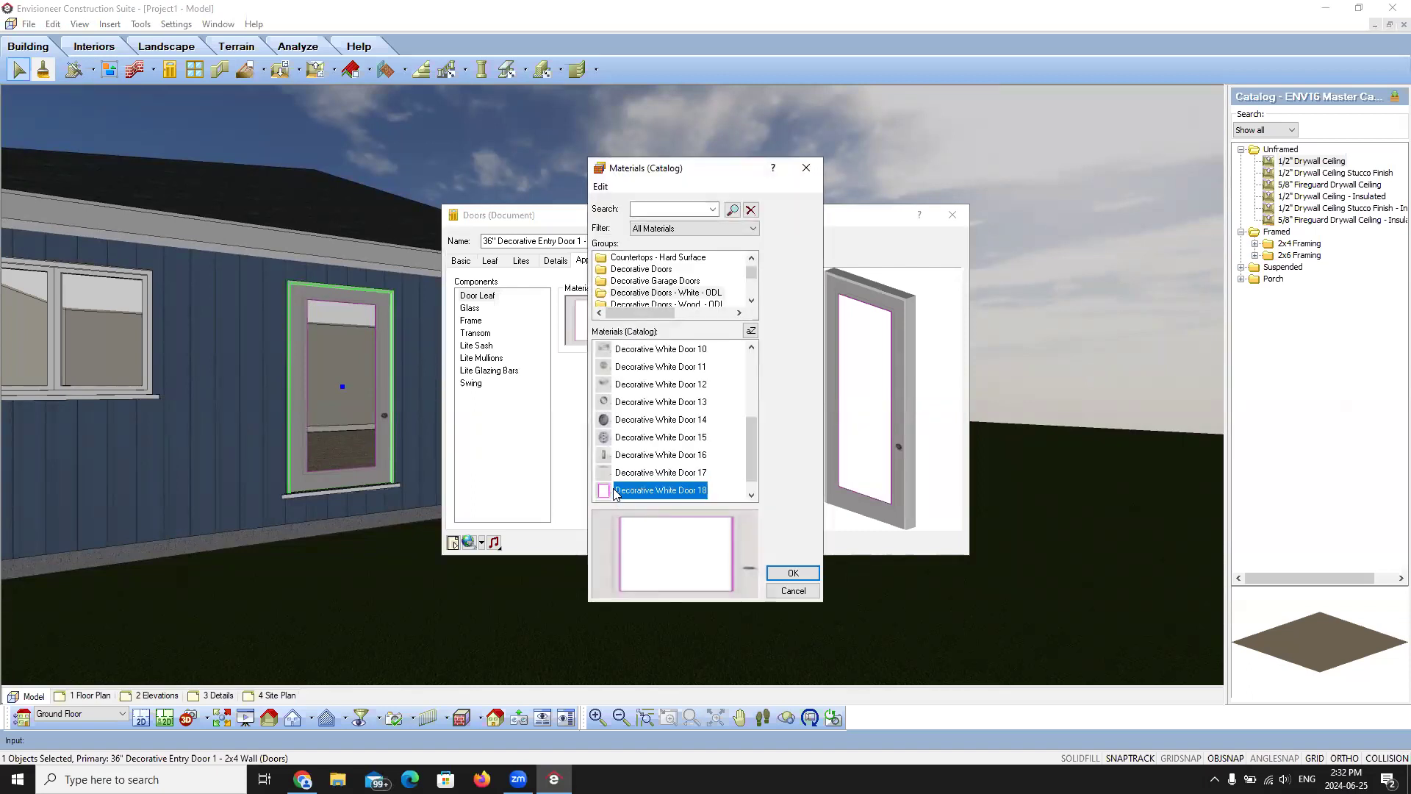
double_click(616, 491)
click(514, 315)
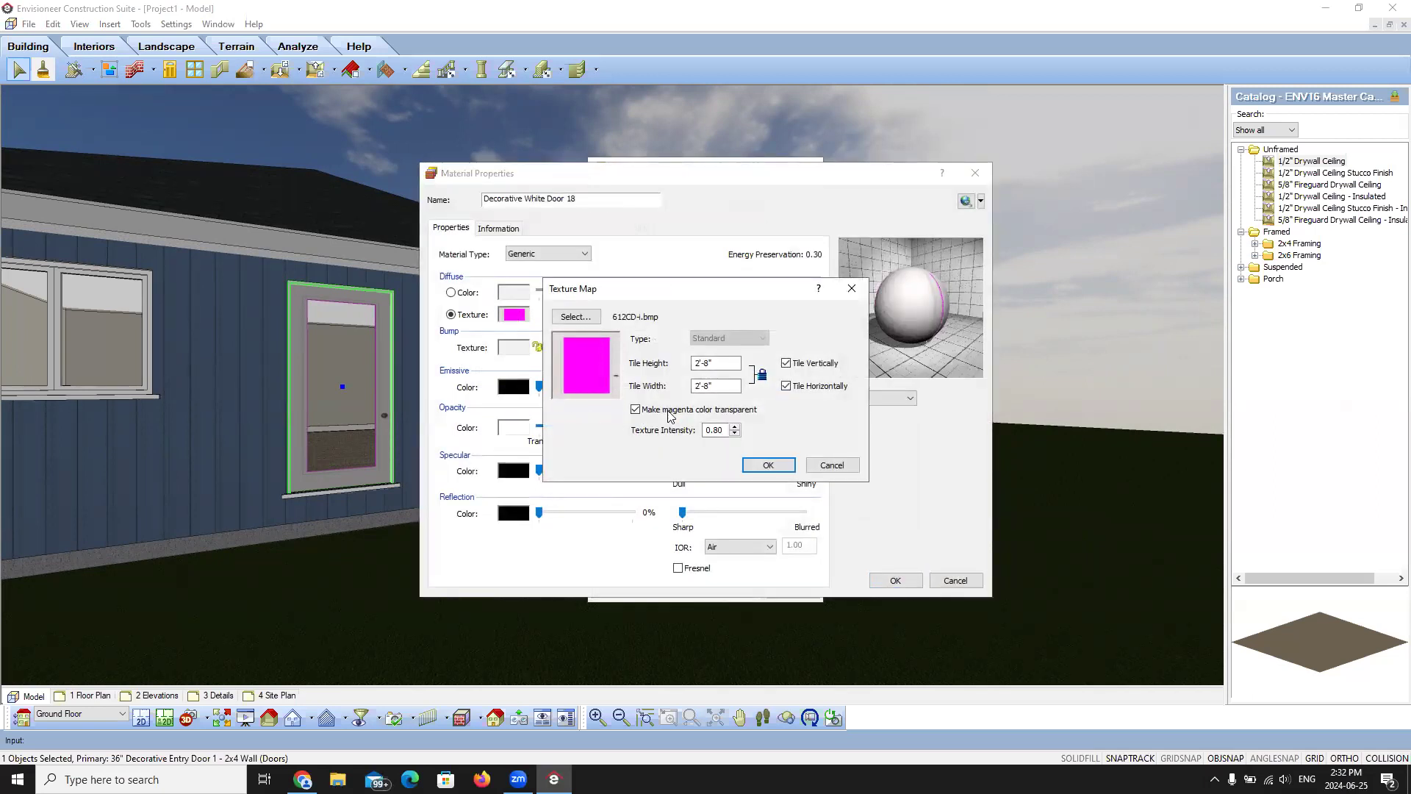
click(635, 410)
click(635, 410)
click(830, 465)
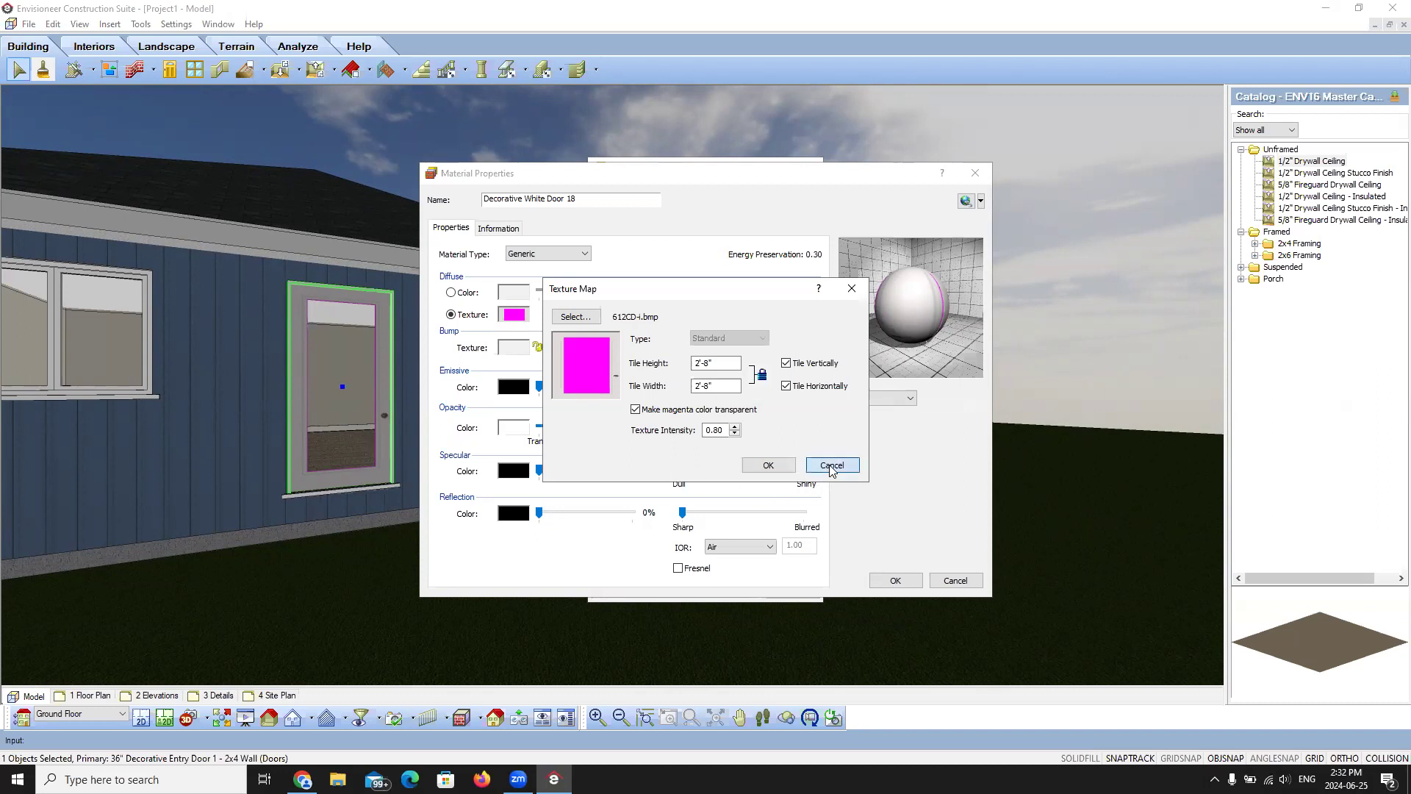
click(954, 581)
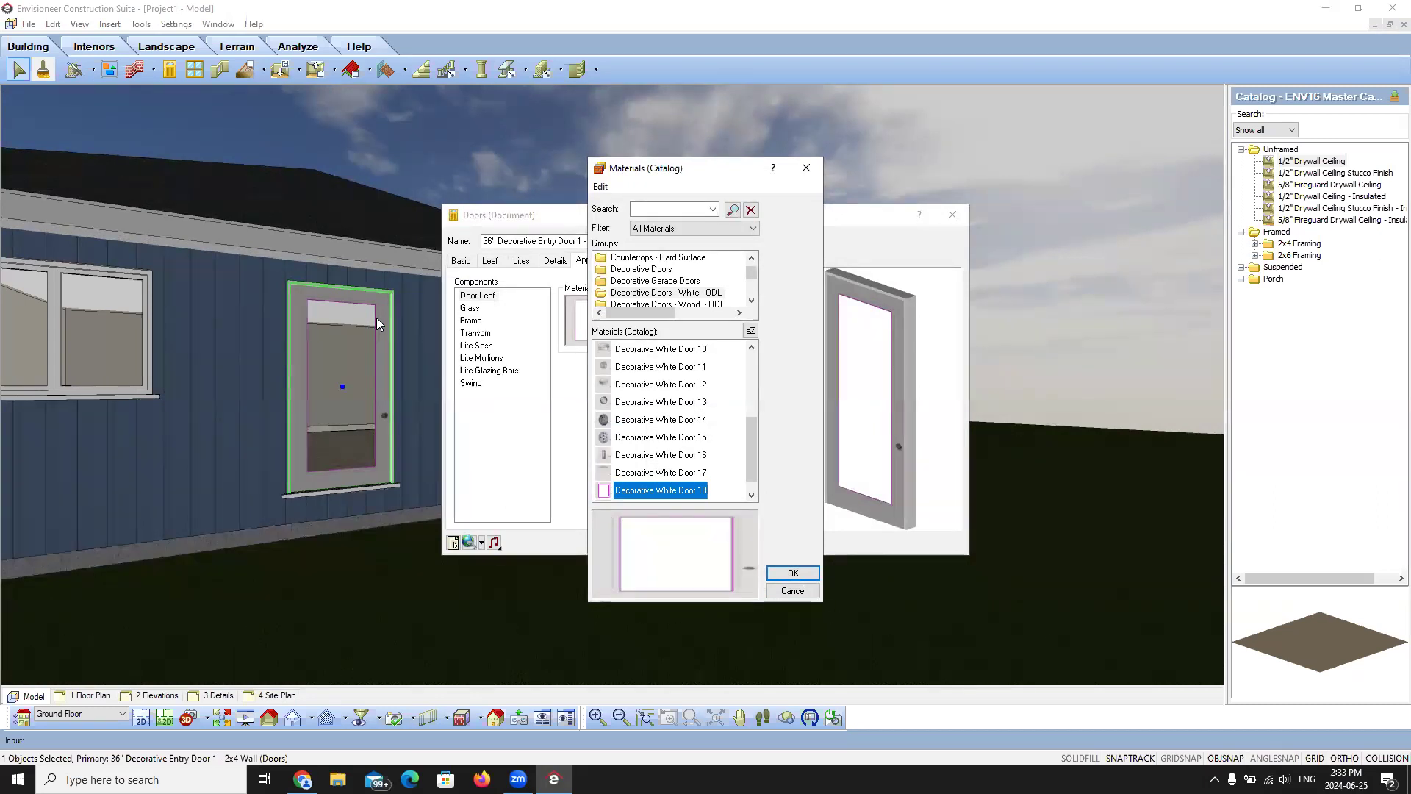
click(792, 572)
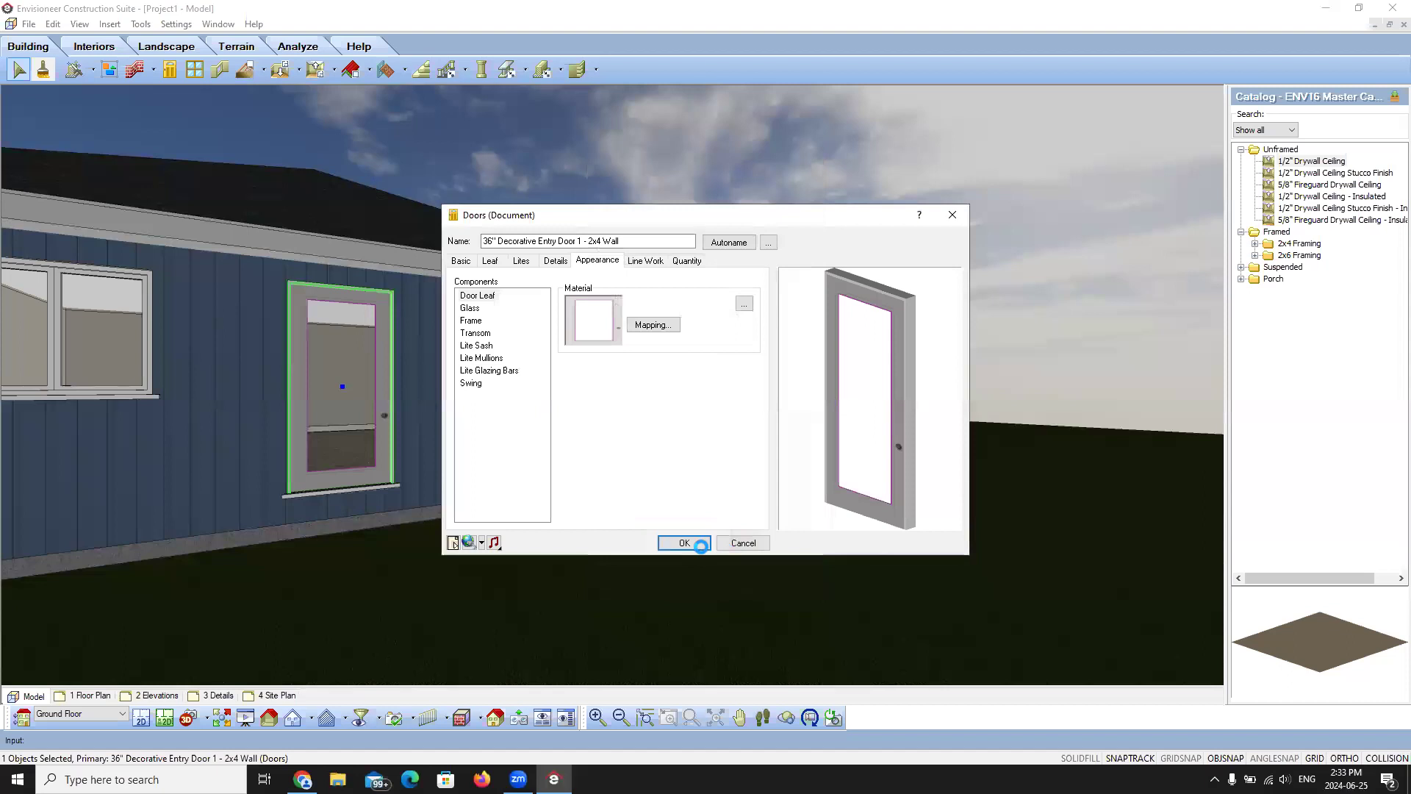
click(674, 543)
click(811, 307)
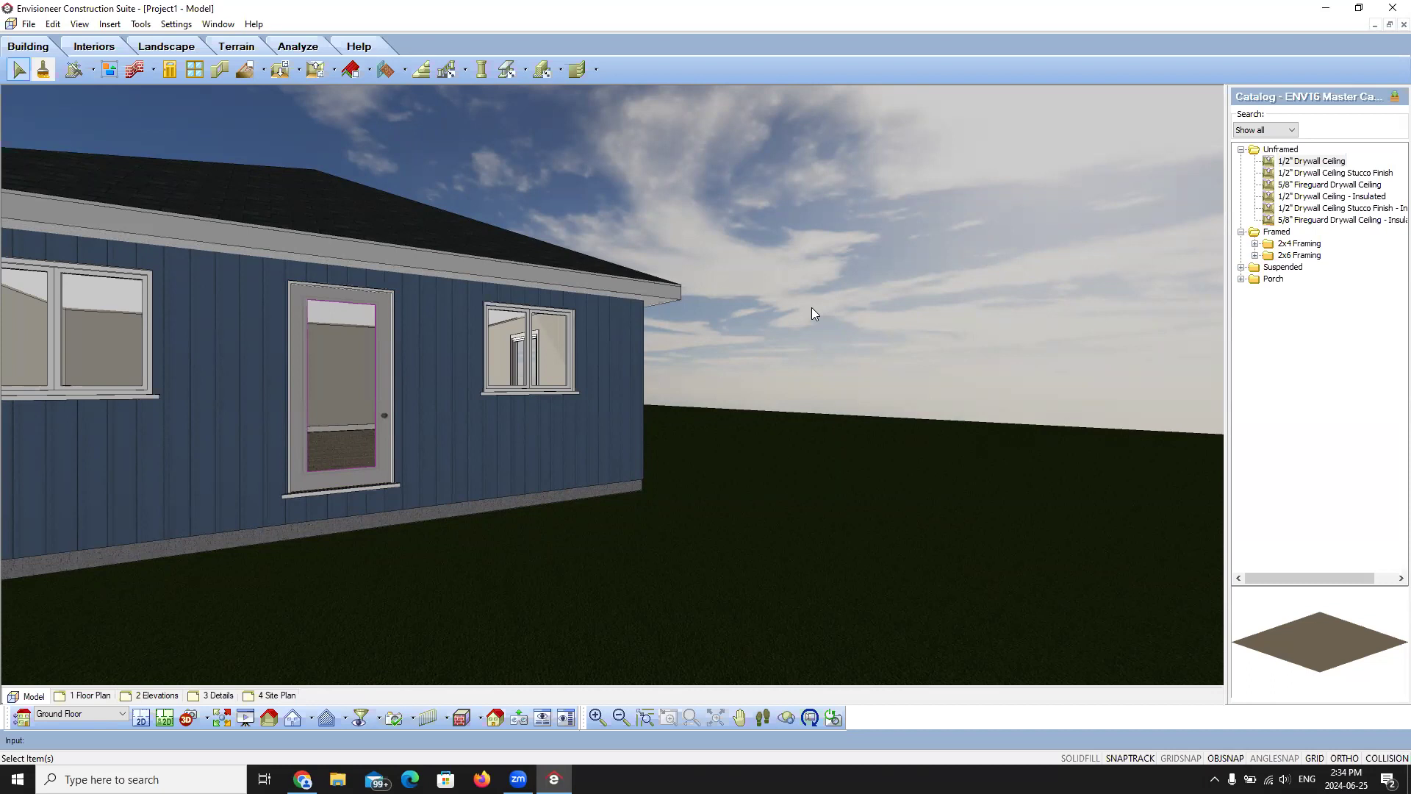
Step: Orbit the 3D view to inspect the glazed front door together with the house's front and side walls
click(786, 718)
drag(560, 583, 777, 535)
right_click(755, 509)
click(809, 514)
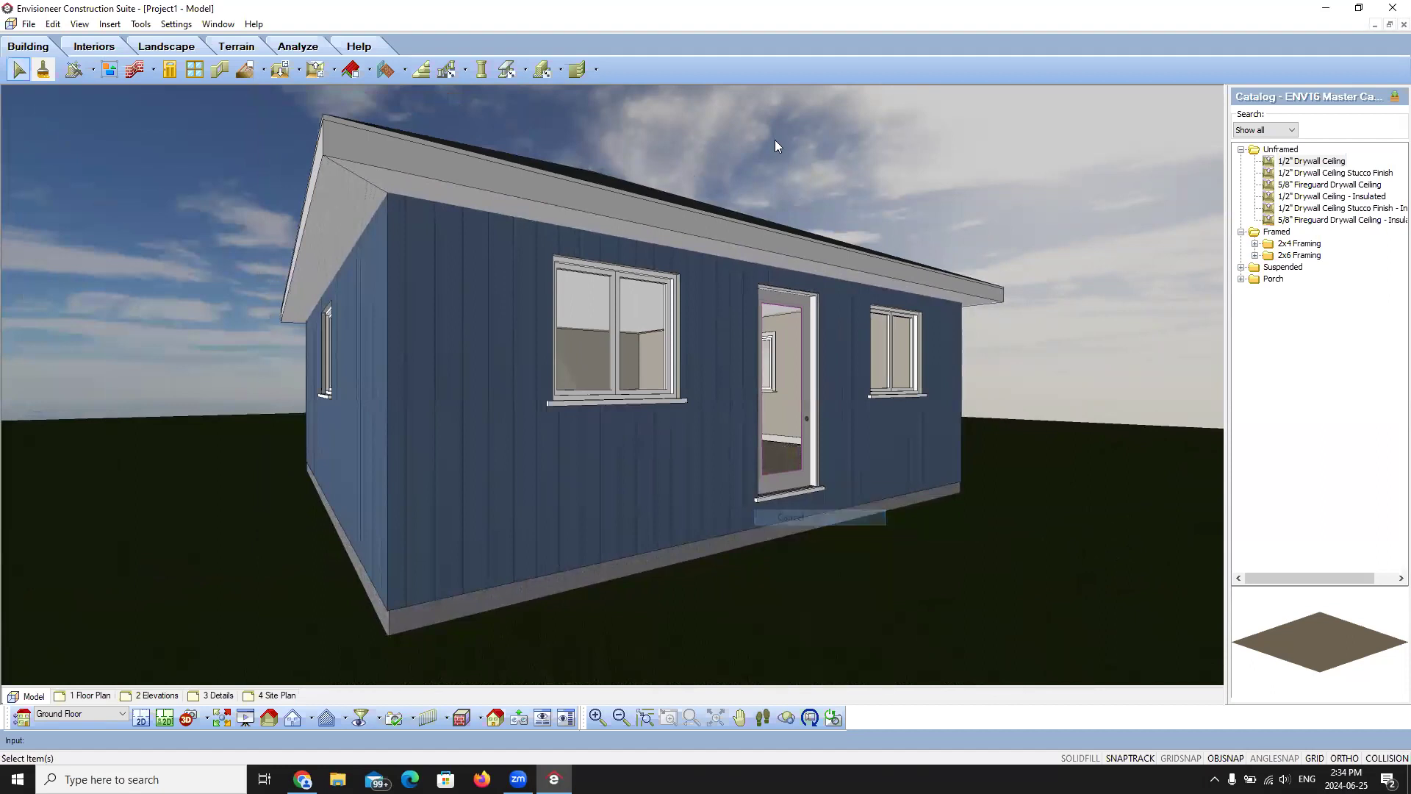